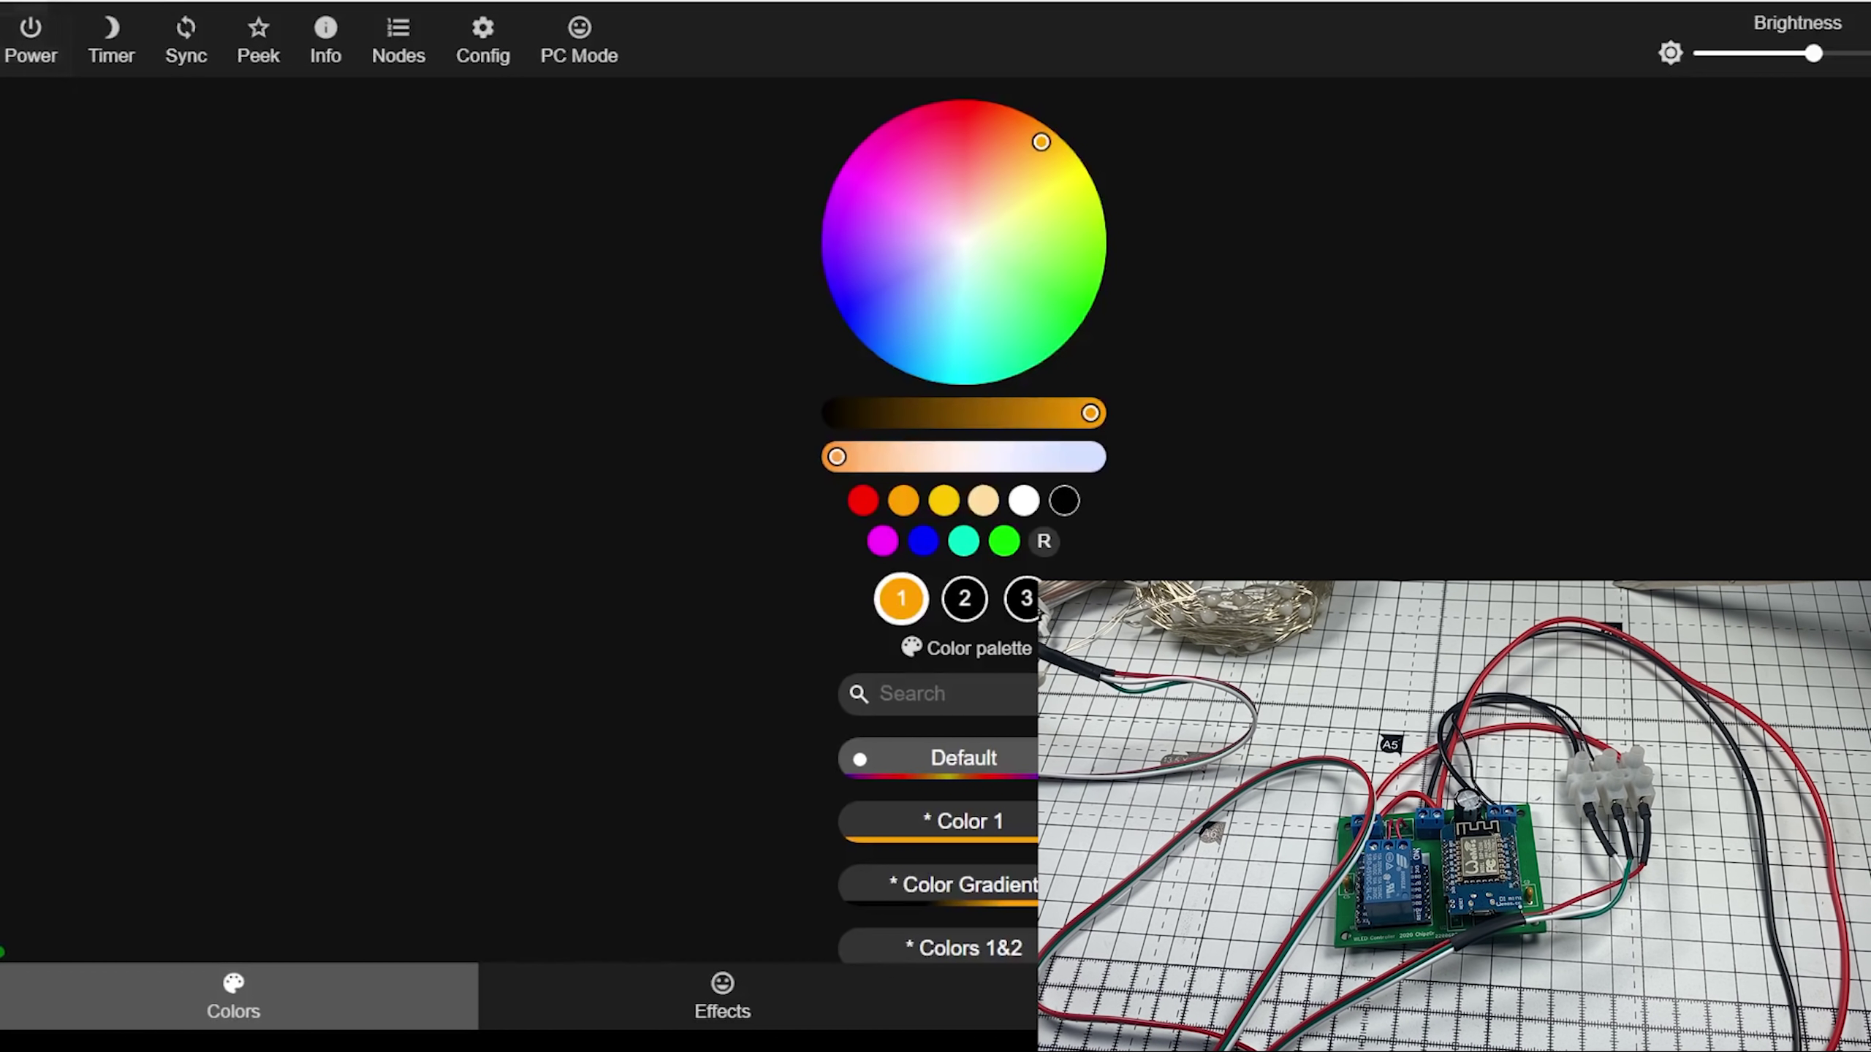
# - Switch to the wide PC Mode layout and turn the LED string on
pyautogui.click(597, 51)
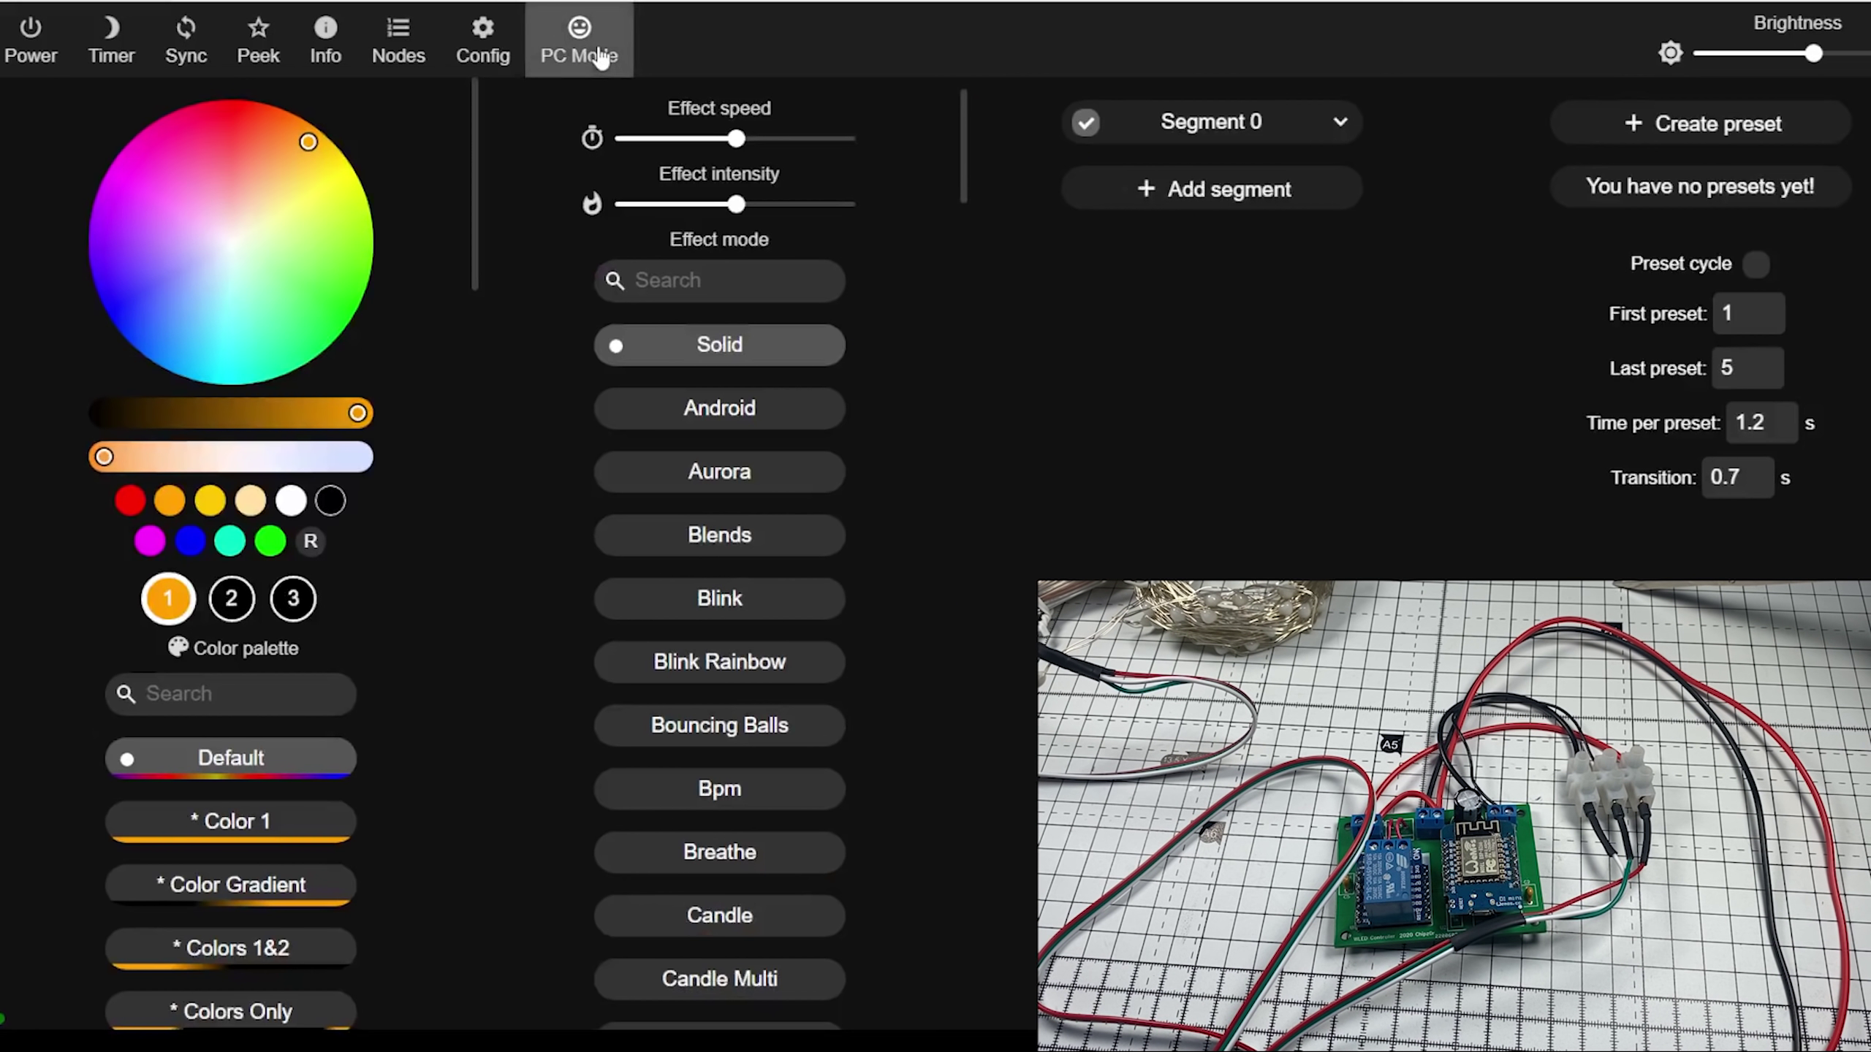
pyautogui.click(30, 46)
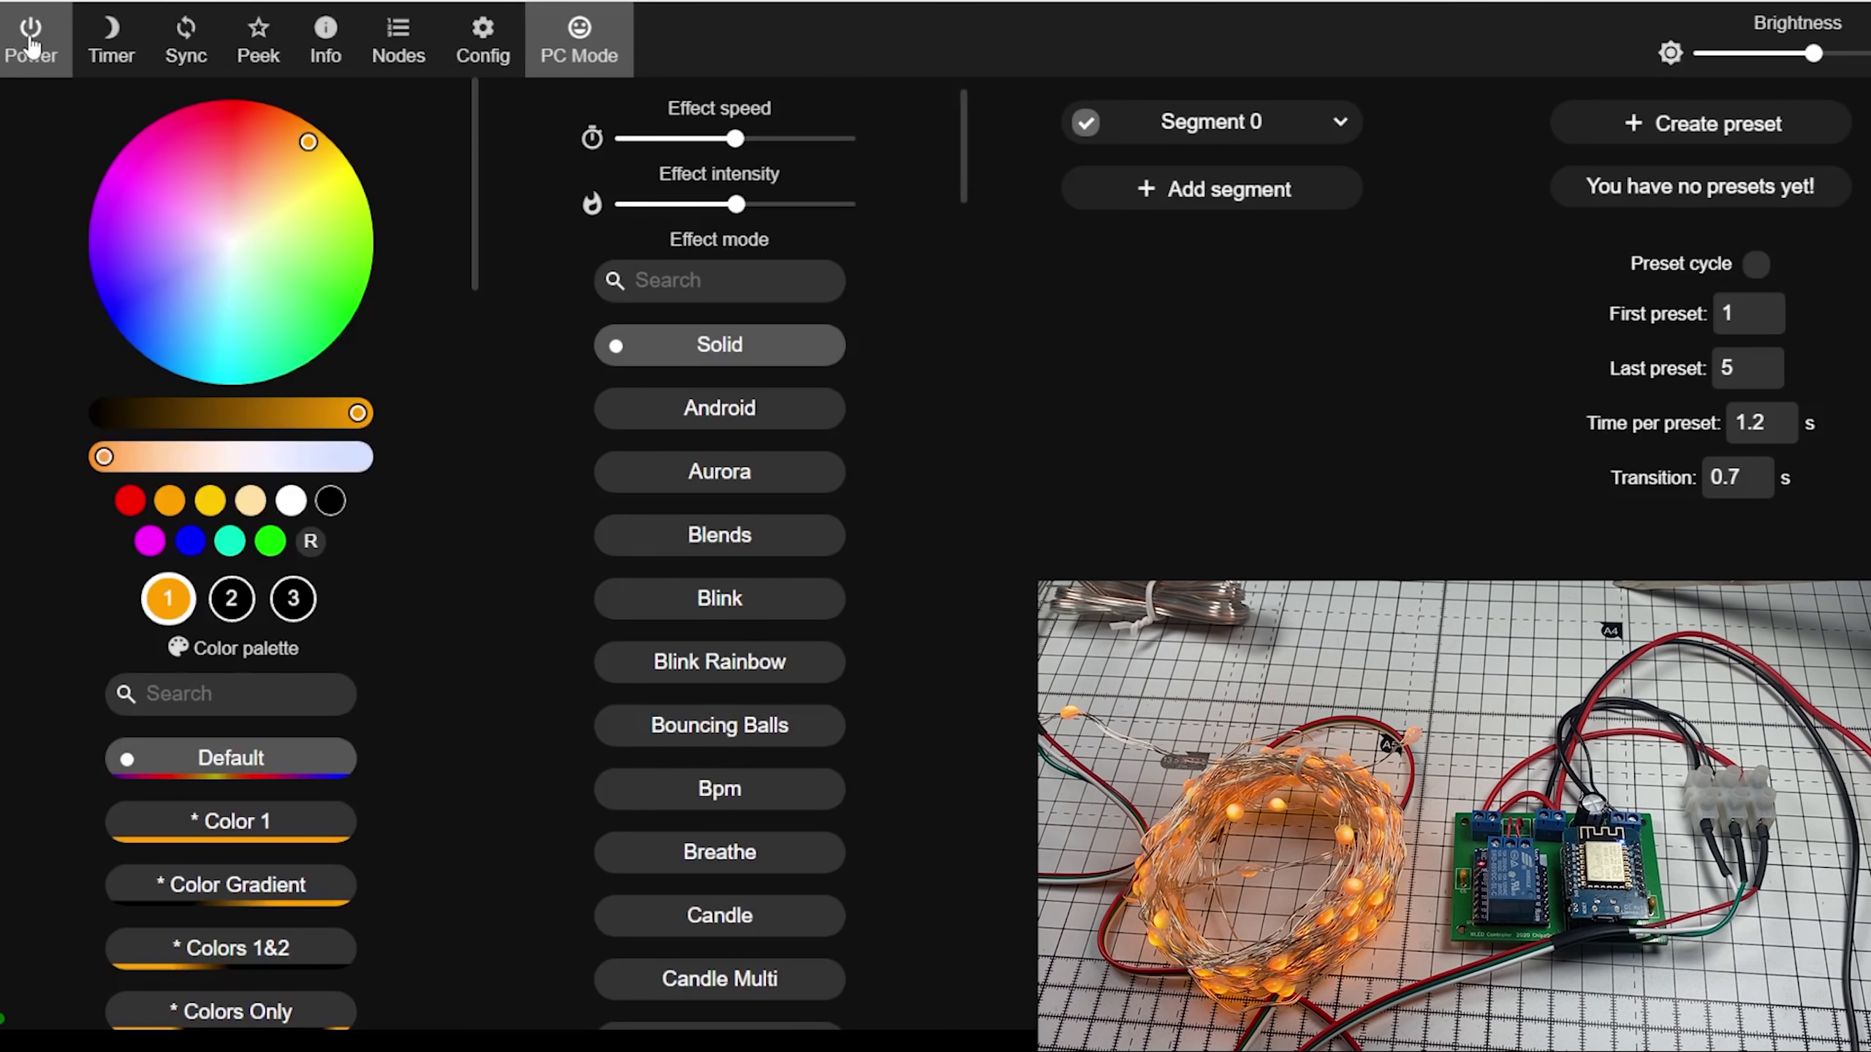
# - In LED Preferences, save a total LED count of 50 and return to the main page
pyautogui.click(482, 45)
pyautogui.click(813, 374)
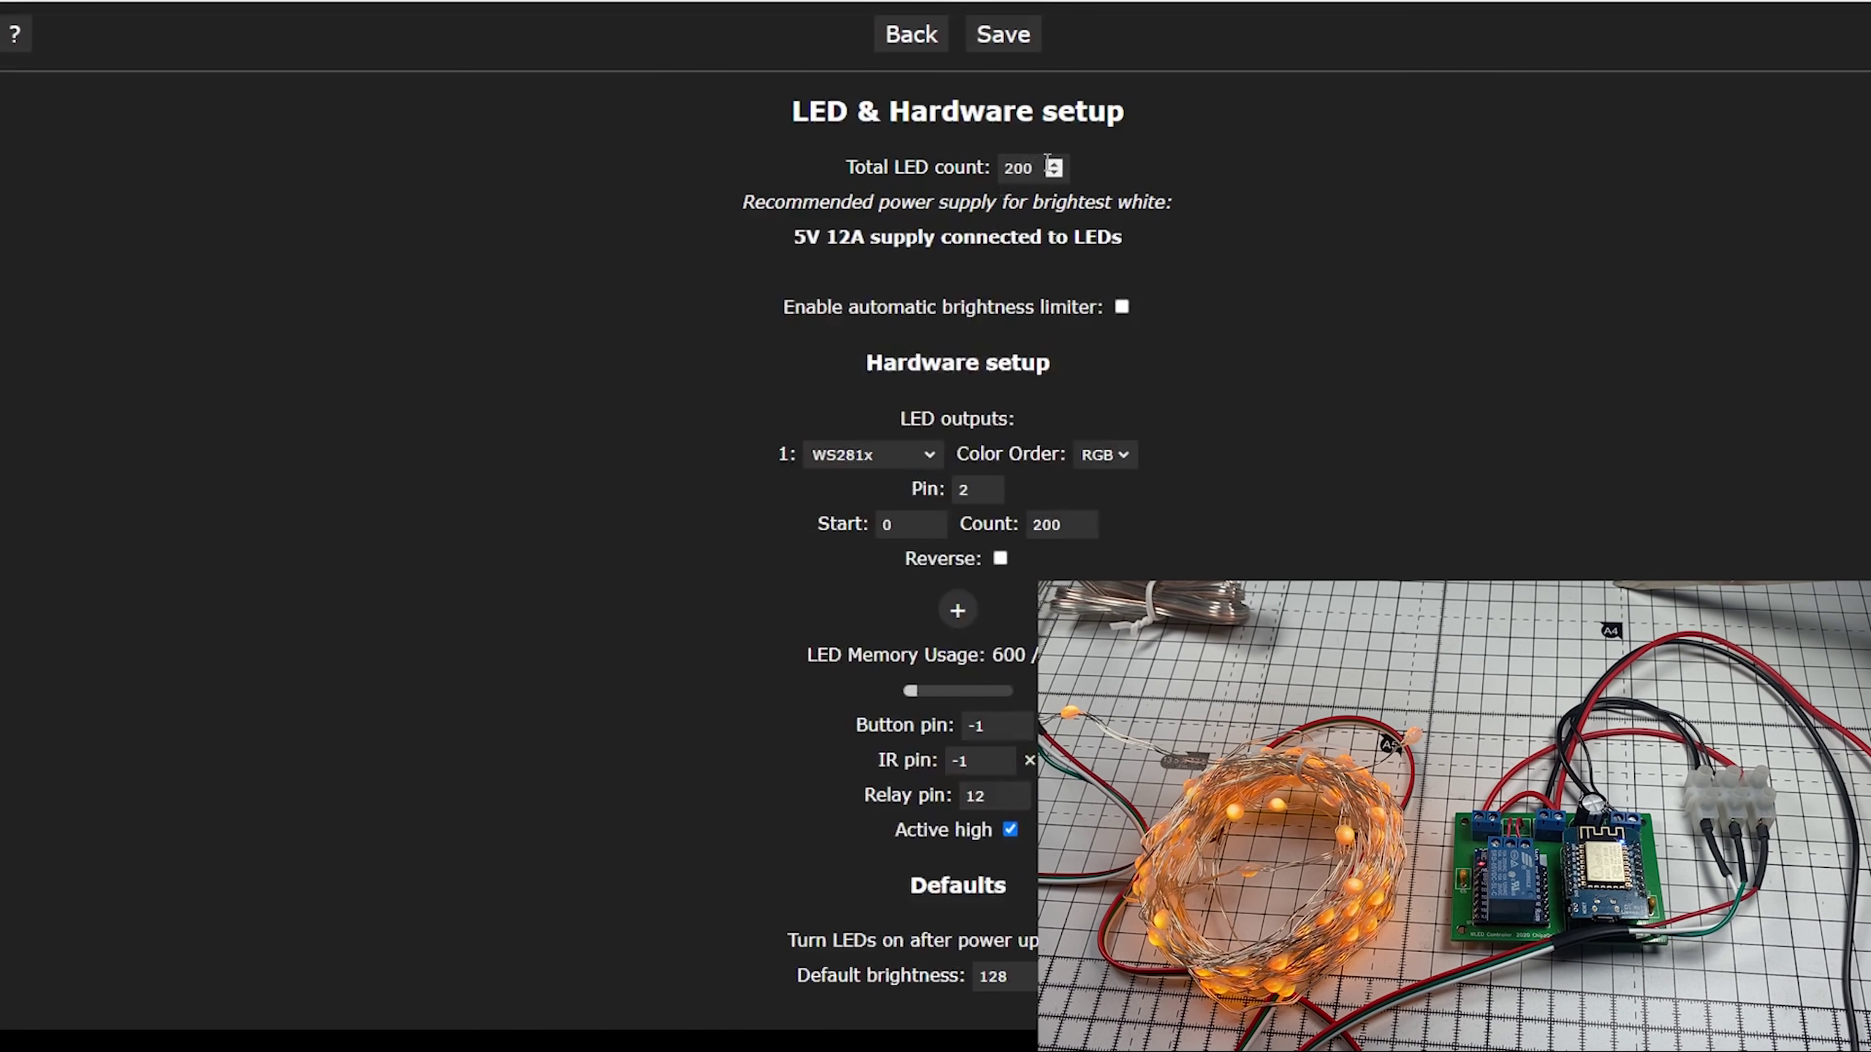
pyautogui.moveTo(1042, 167); pyautogui.dragTo(967, 165)
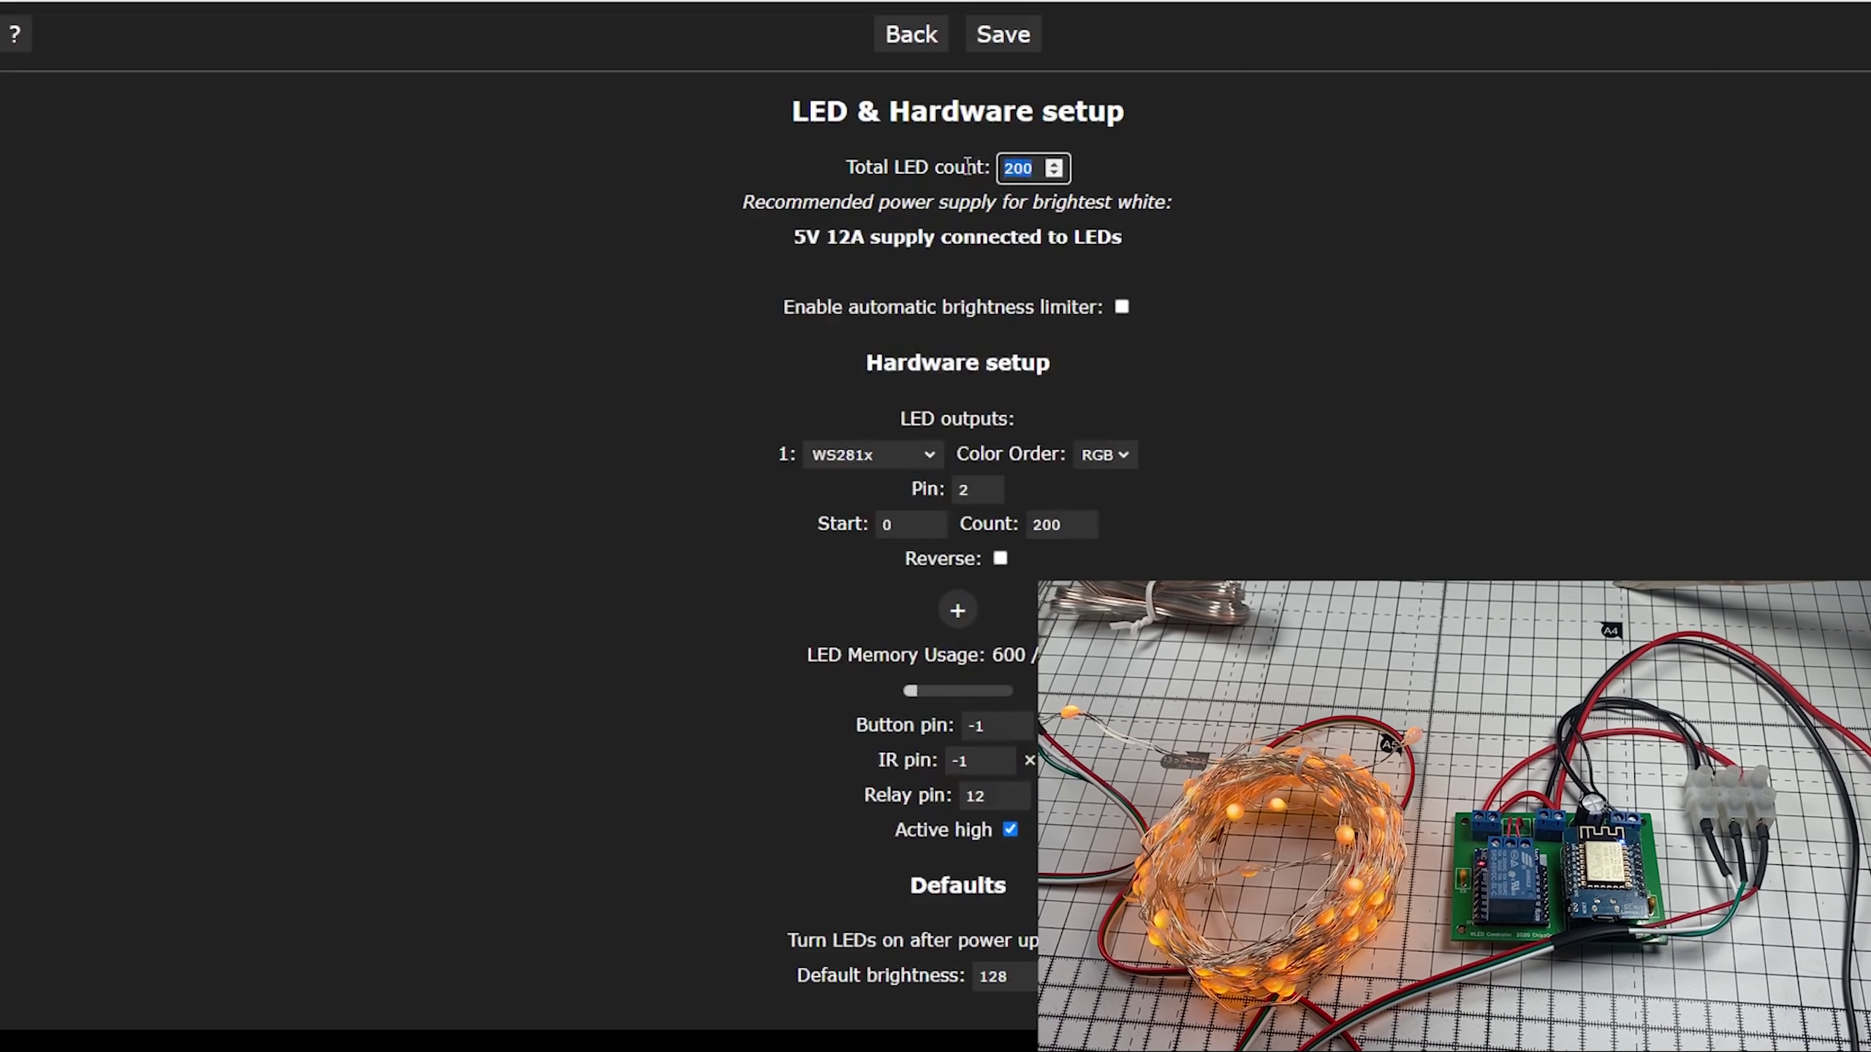
pyautogui.write('25')
pyautogui.press('BackSpace')
pyautogui.press('BackSpace')
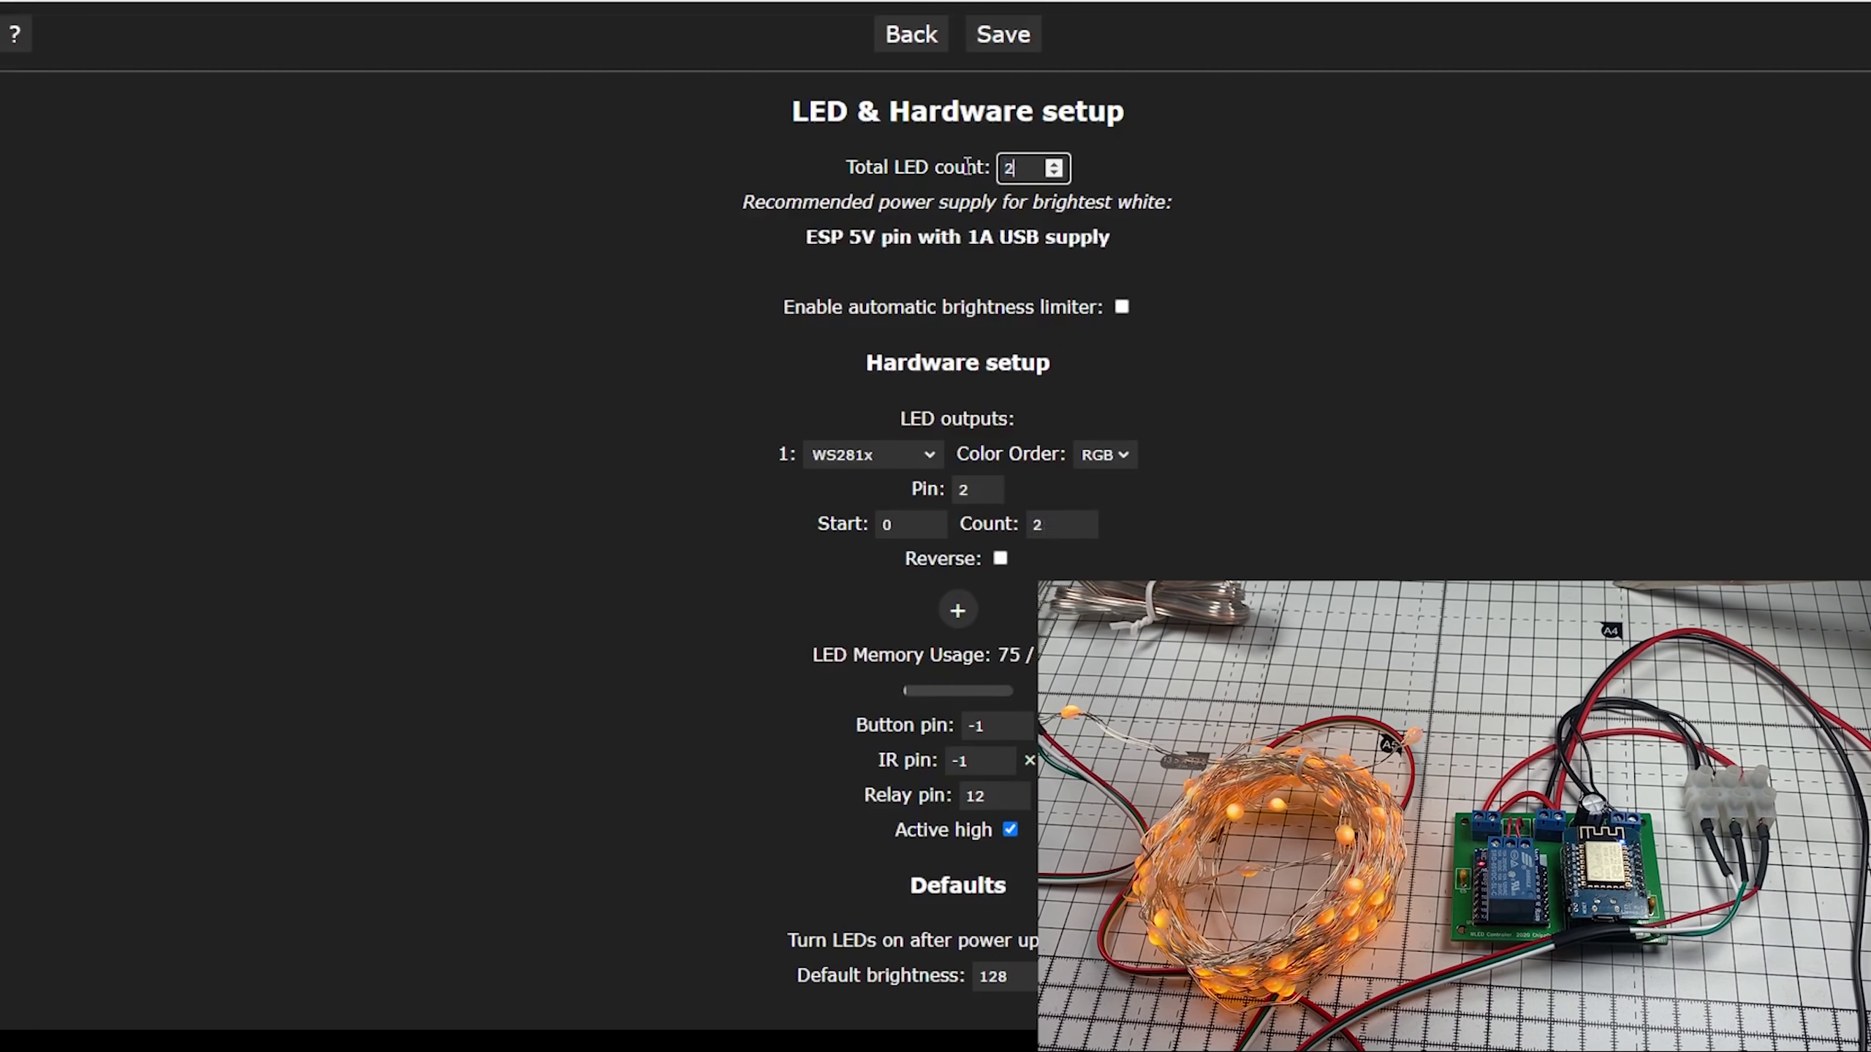
pyautogui.write('50')
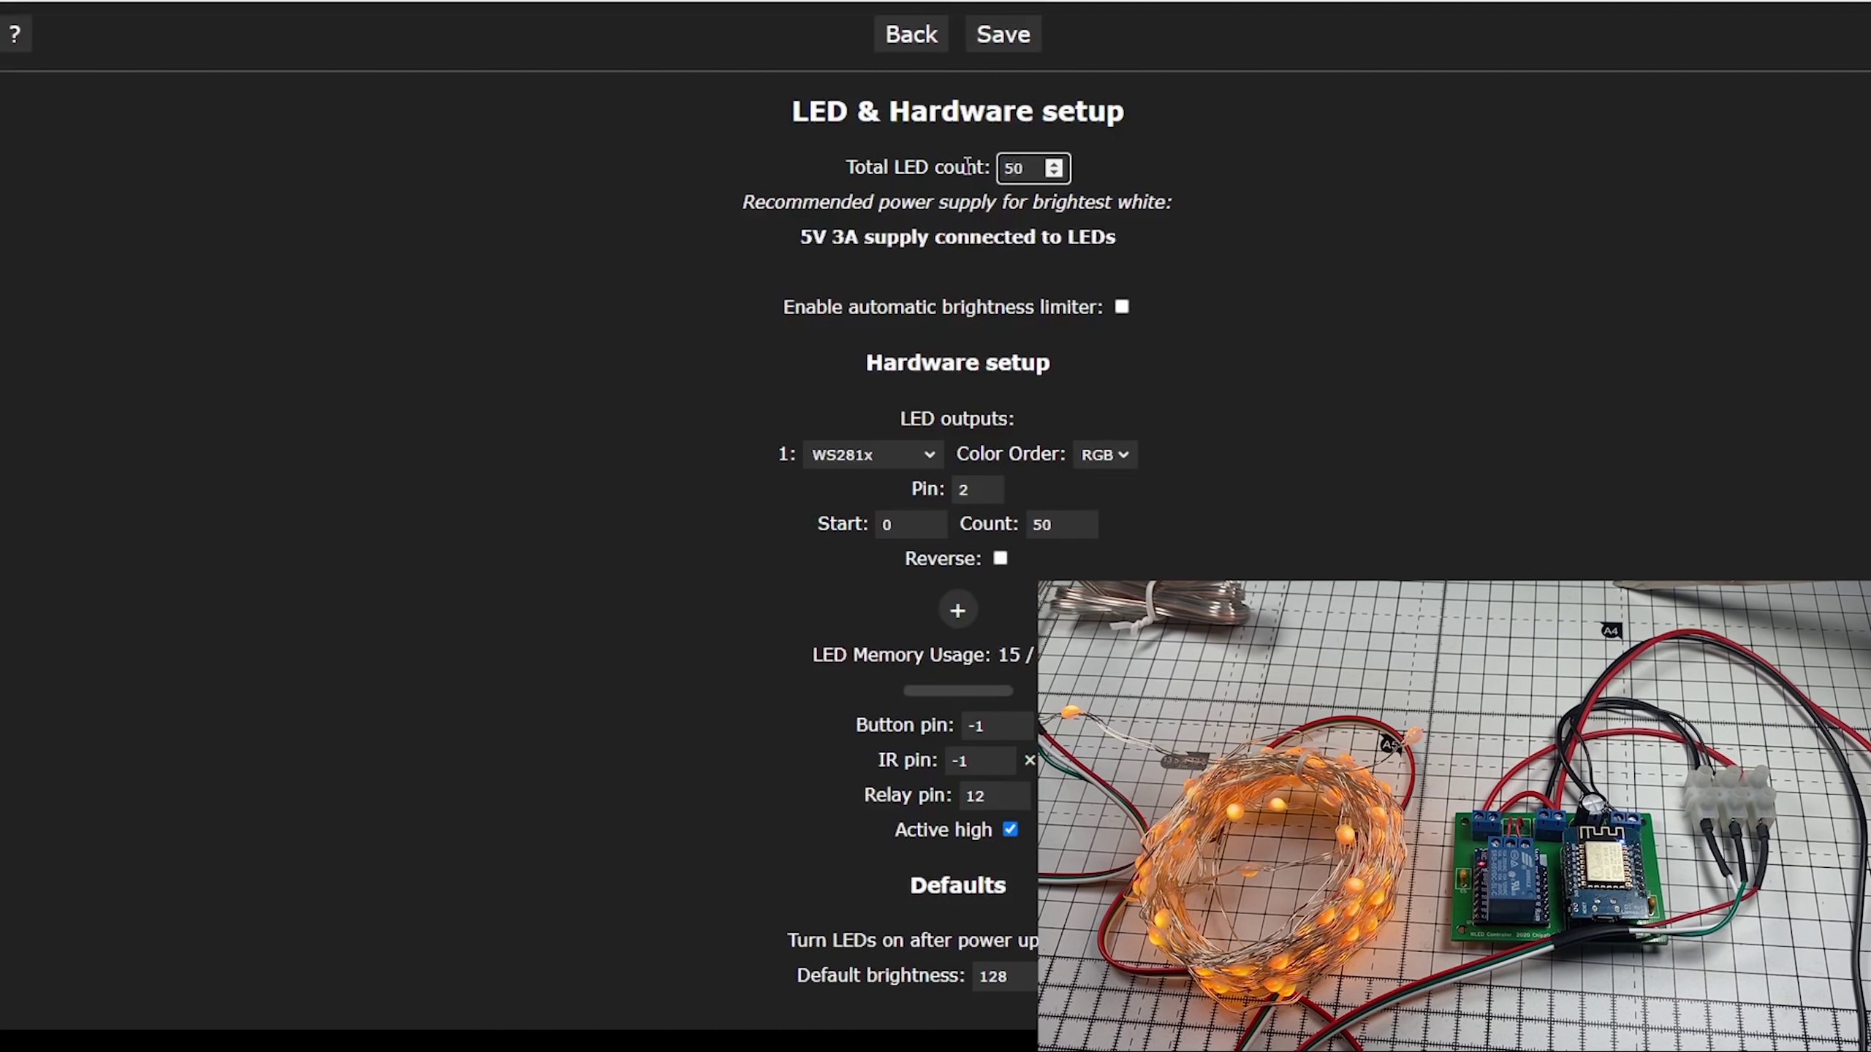
pyautogui.click(1002, 46)
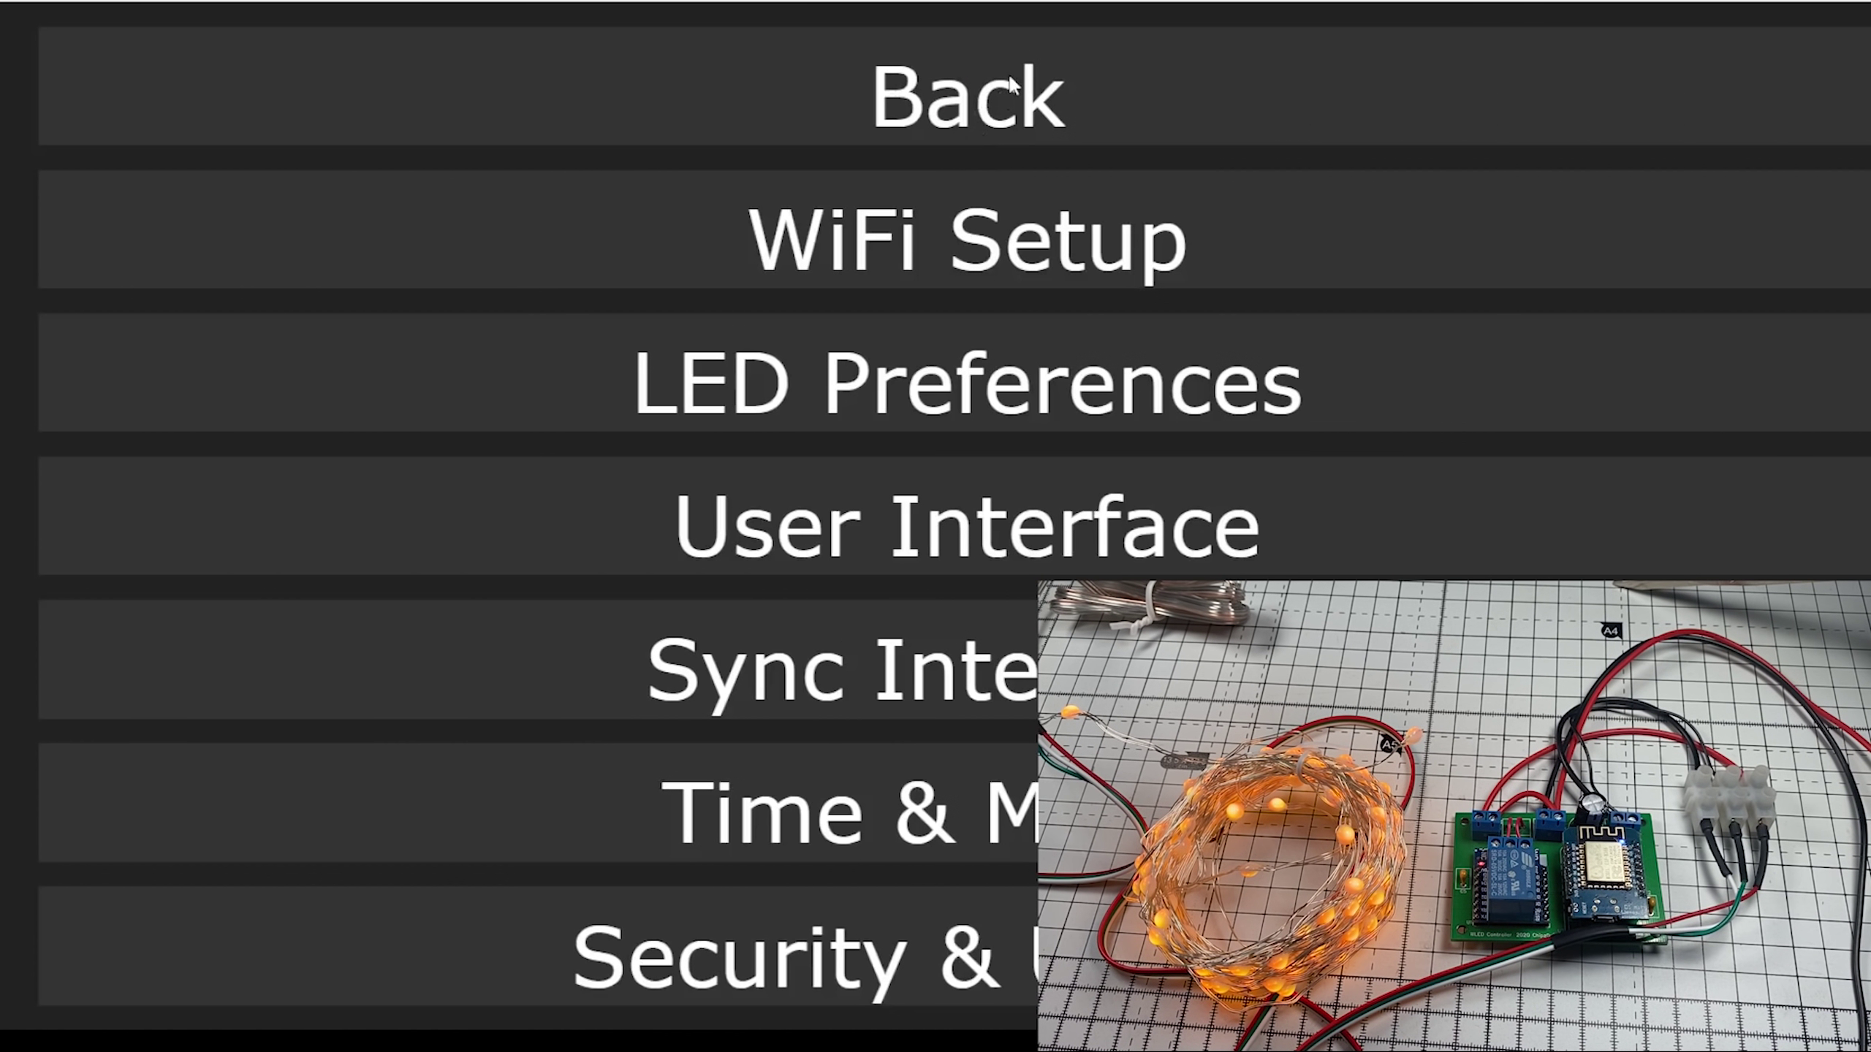
pyautogui.click(1015, 85)
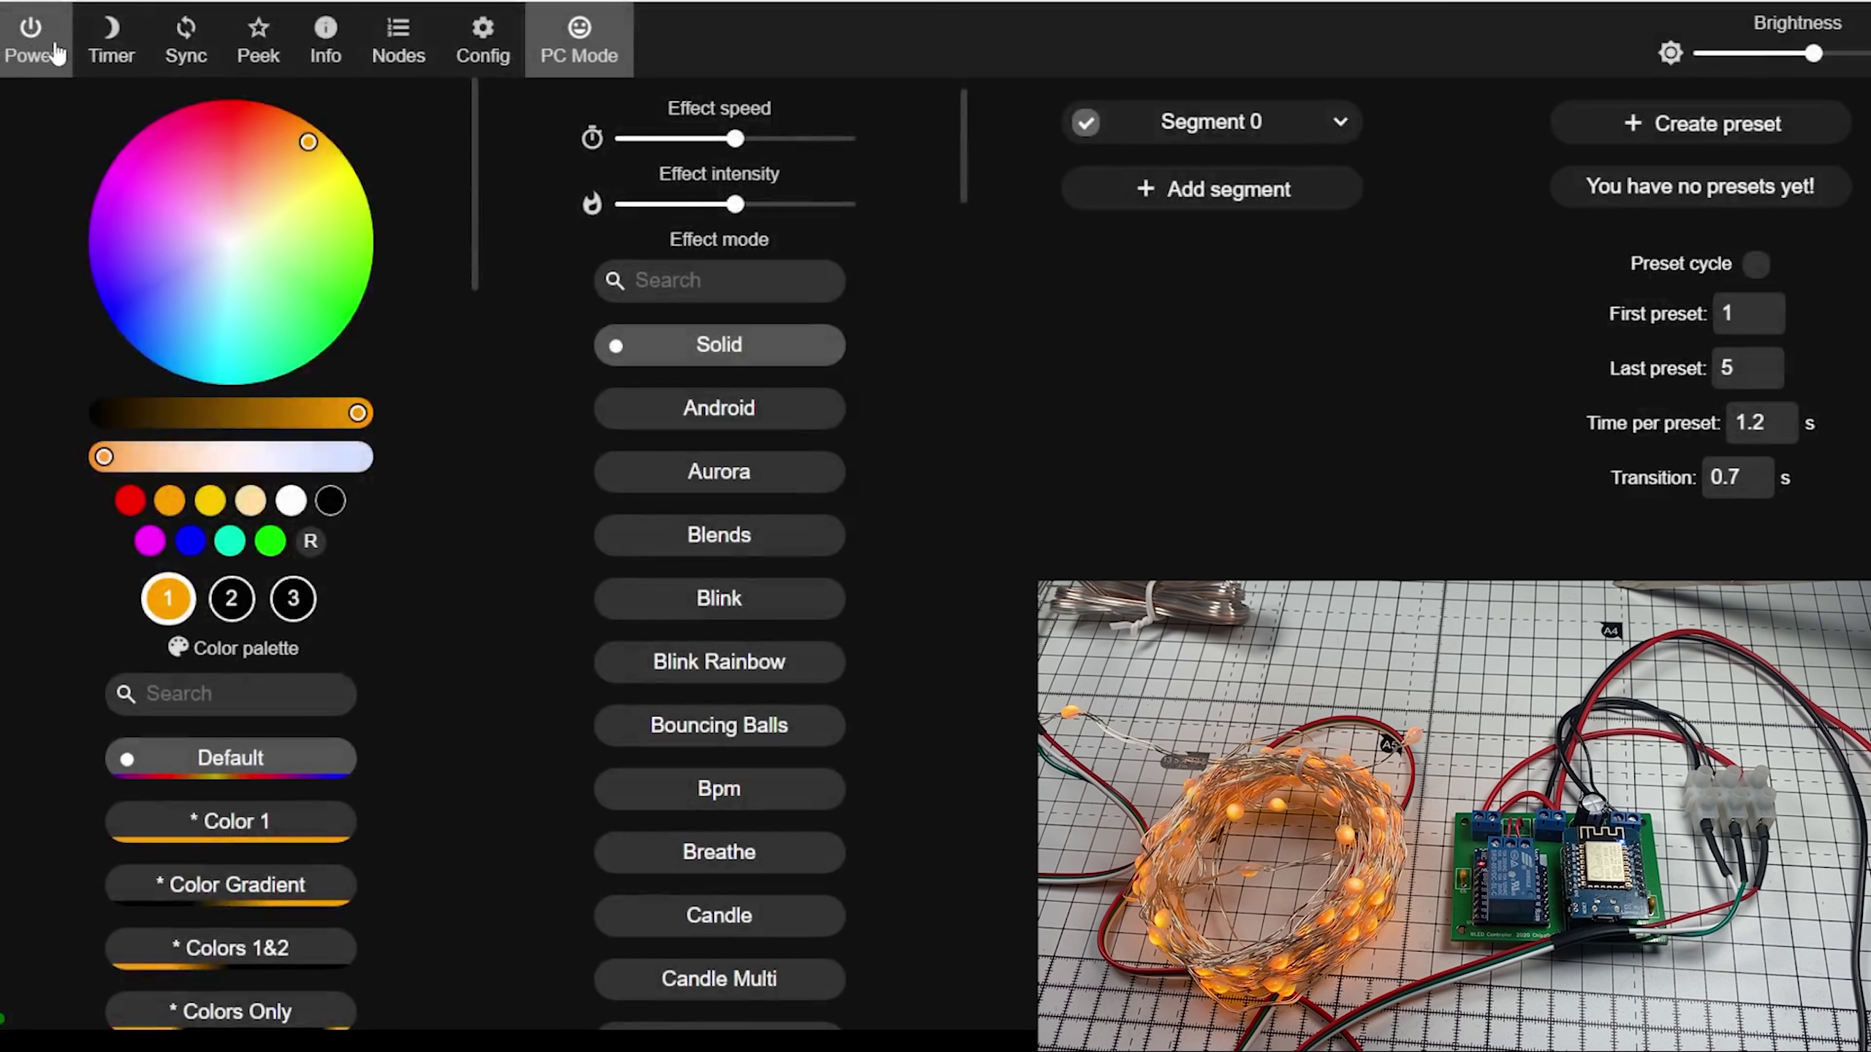
# - Toggle the string off and on, then save a total LED count of 100
pyautogui.click(56, 53)
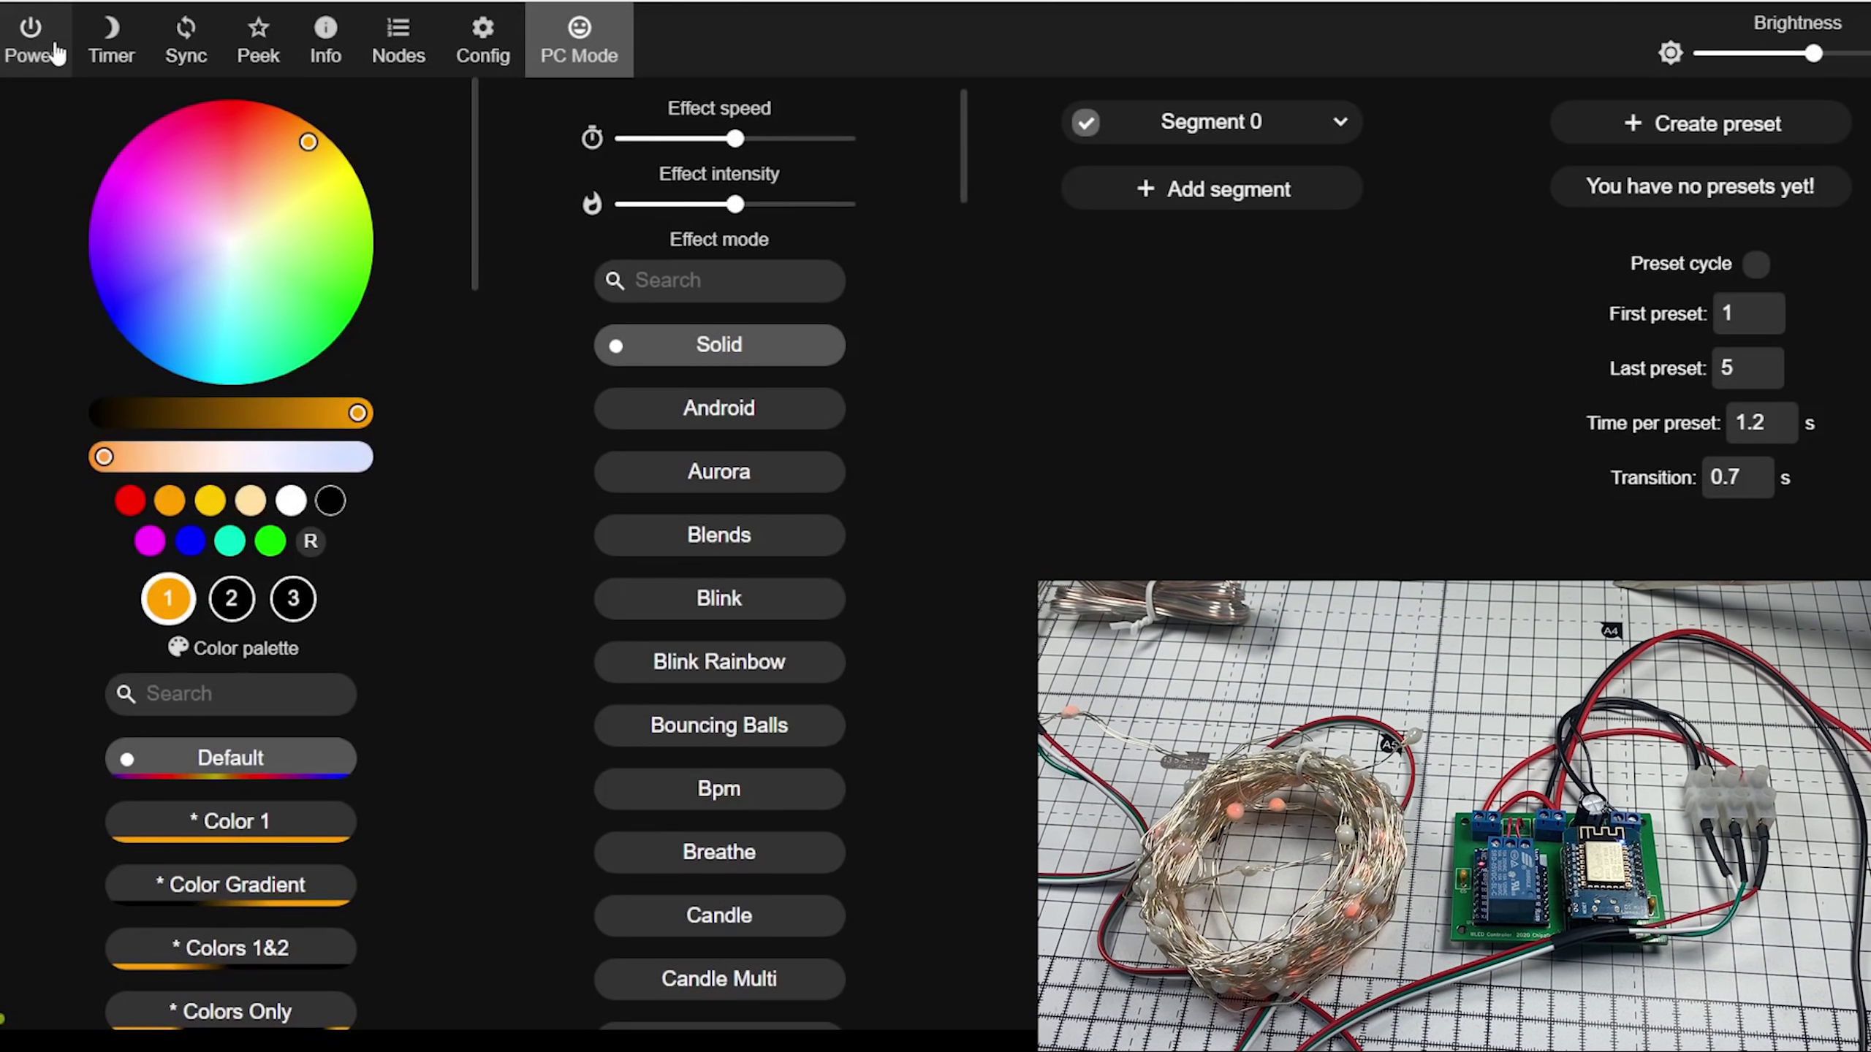
pyautogui.click(55, 53)
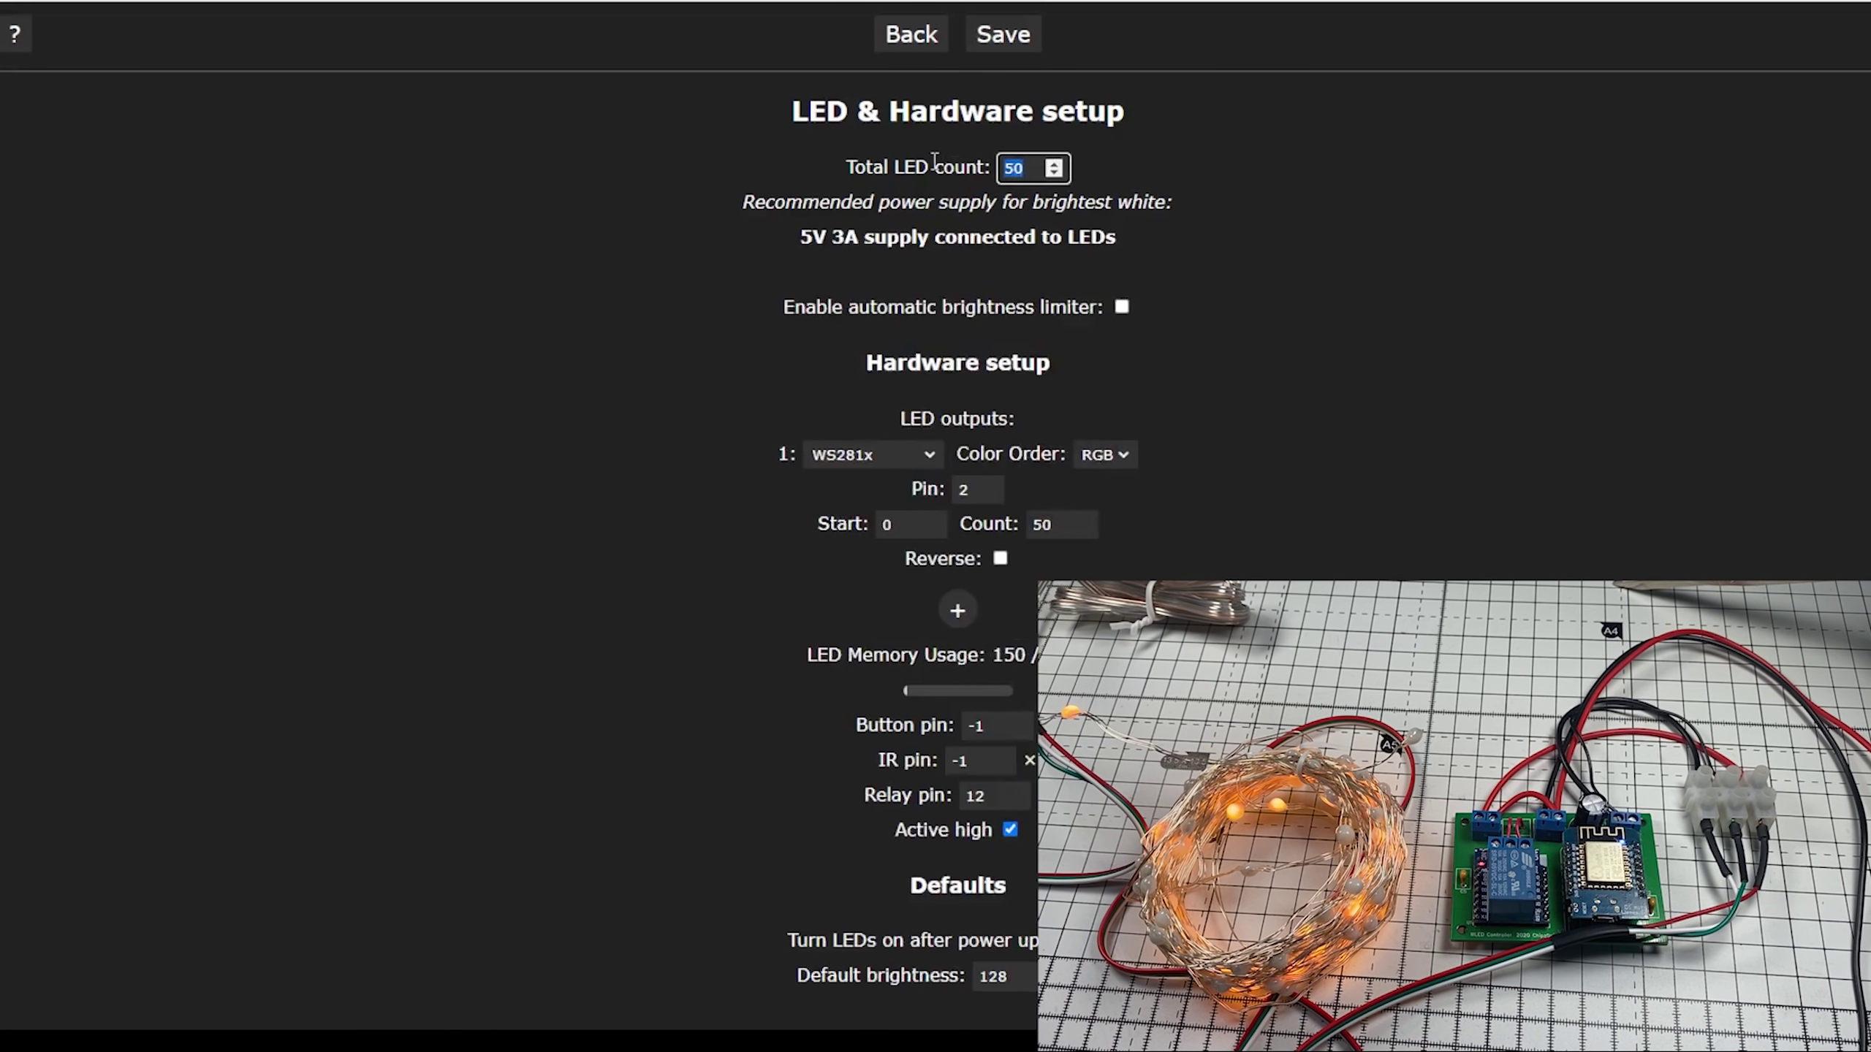
pyautogui.write('100')
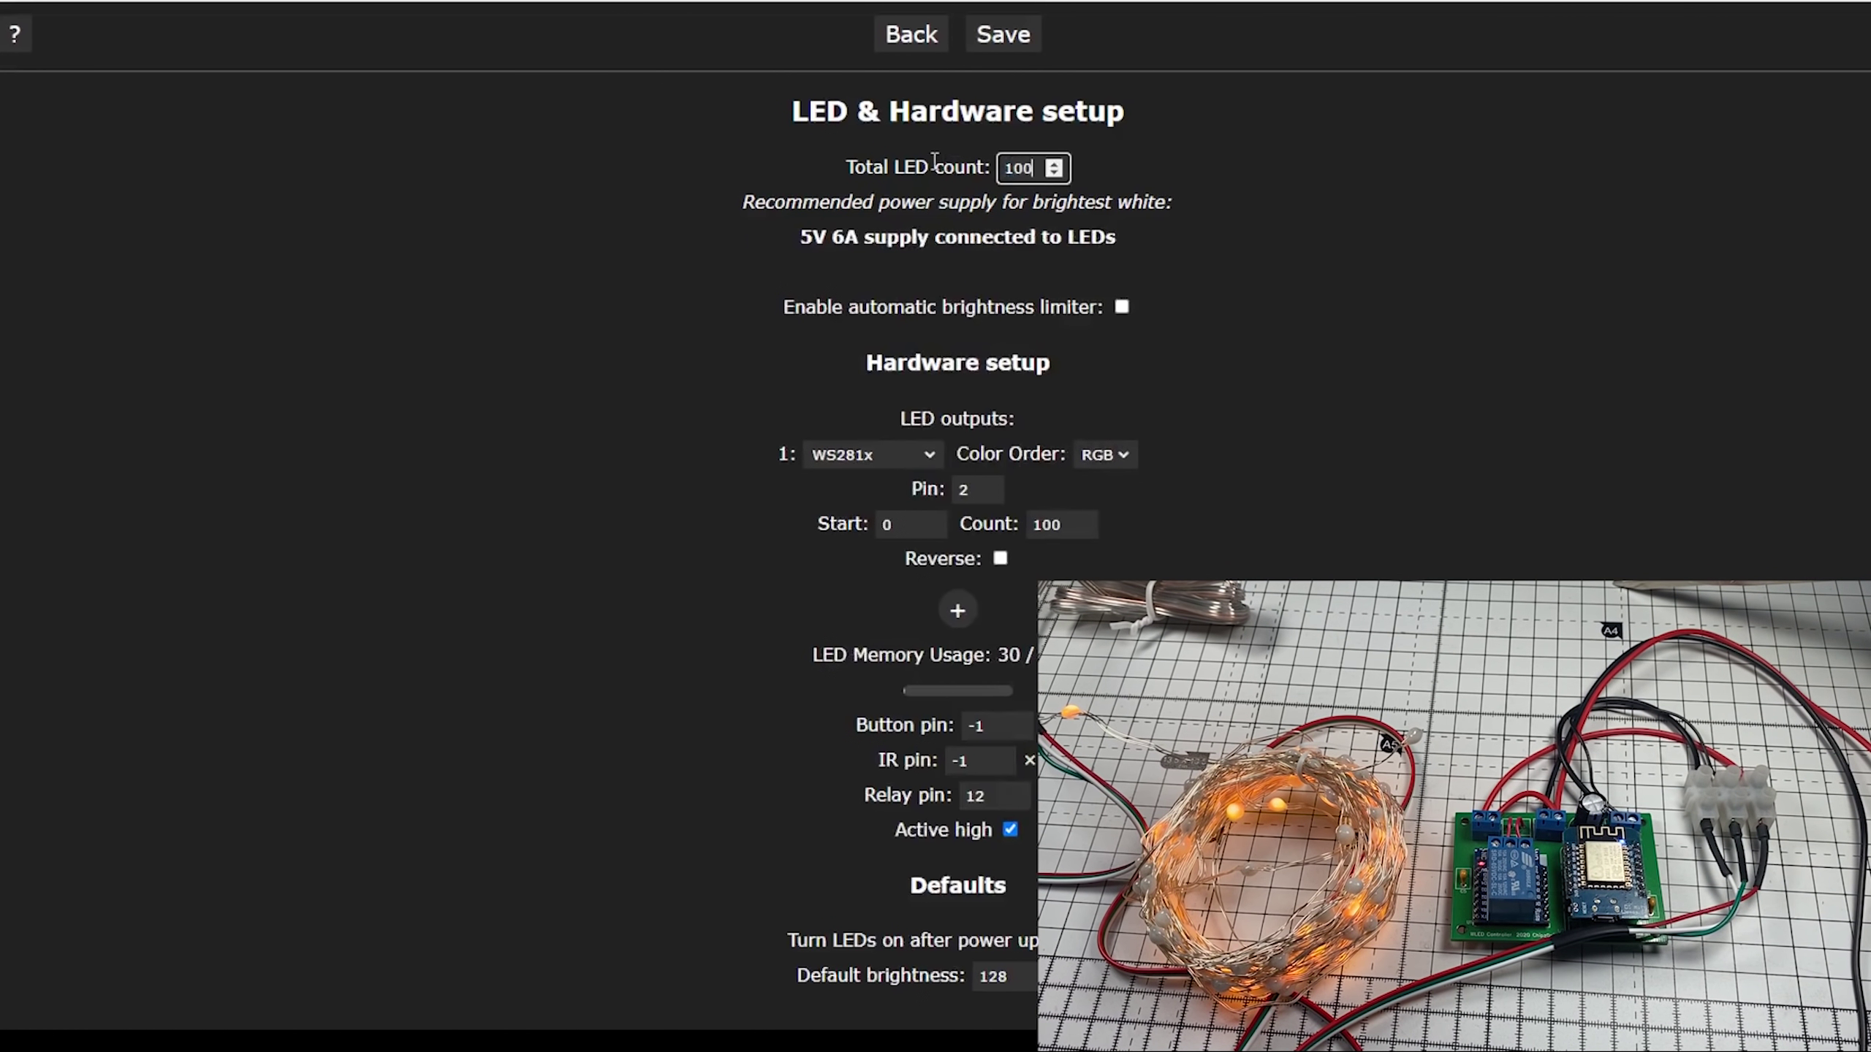
pyautogui.click(1005, 35)
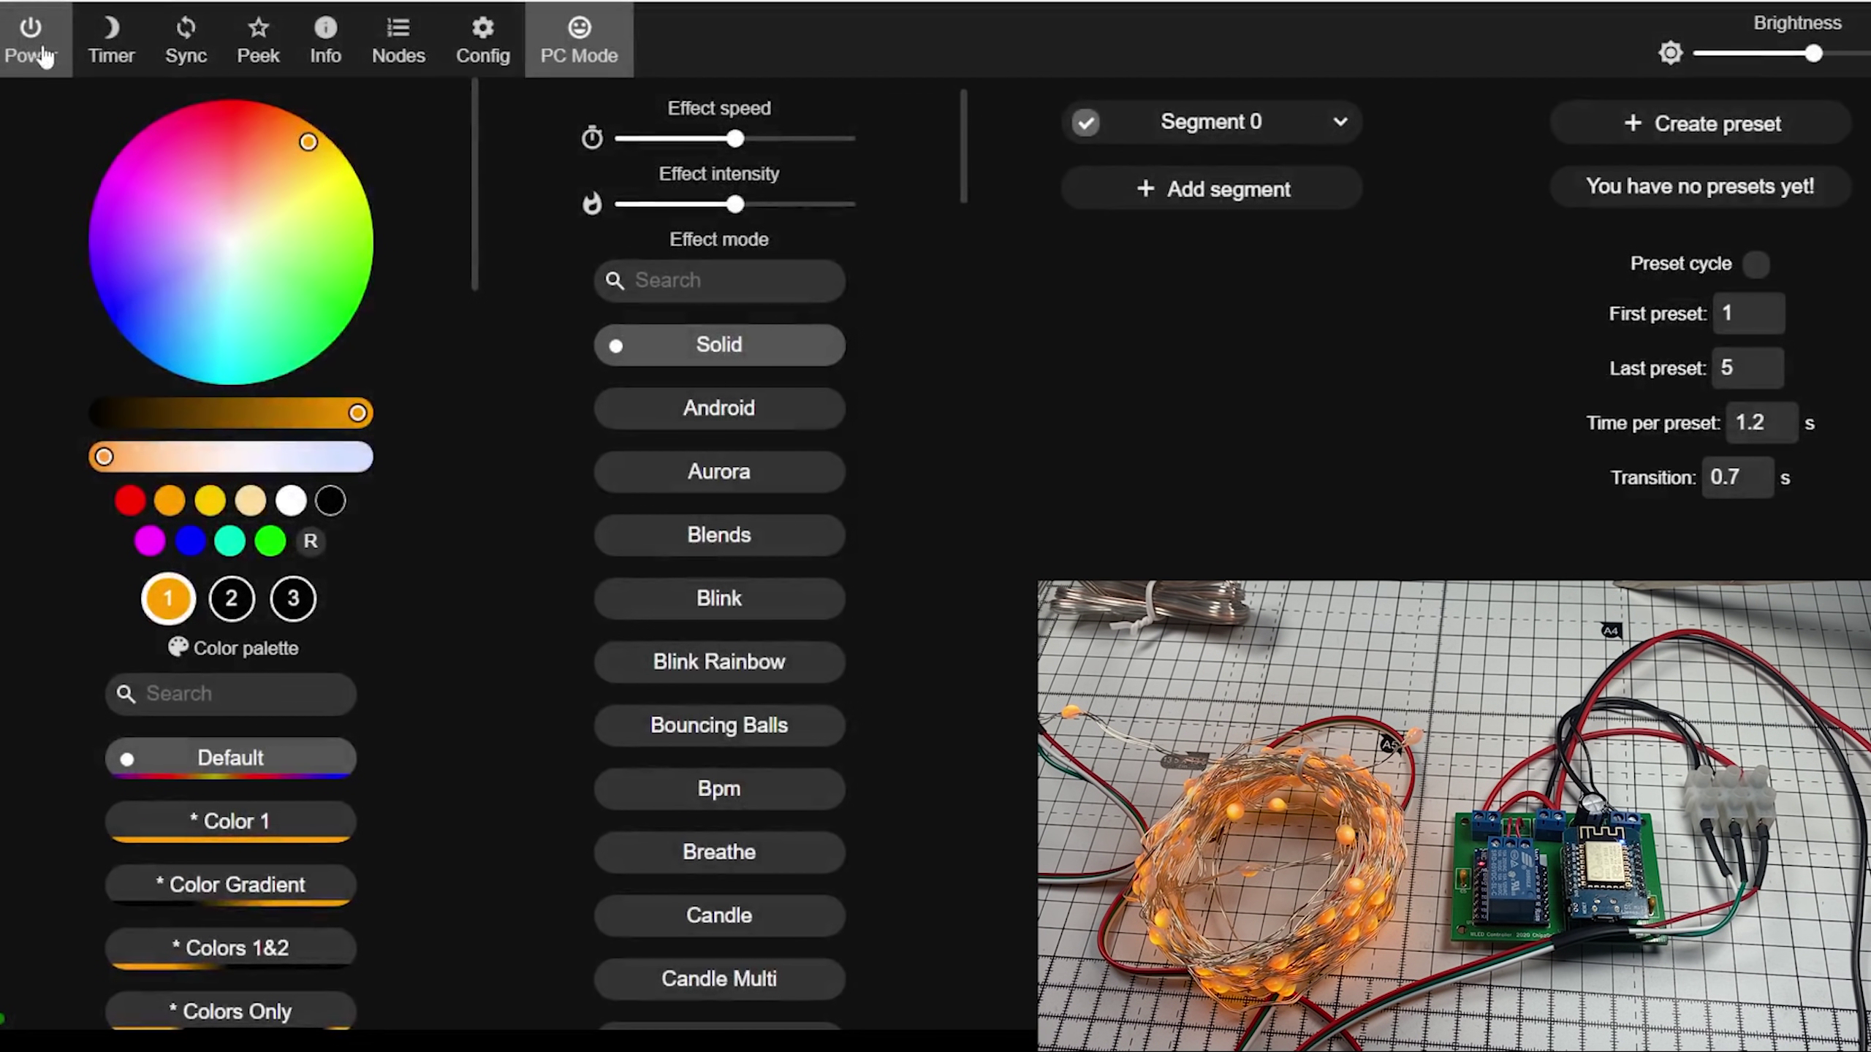
# - Switch the string off and on twice, then settle brightness at a moderate level
pyautogui.click(44, 56)
pyautogui.click(44, 55)
pyautogui.click(44, 56)
pyautogui.click(39, 42)
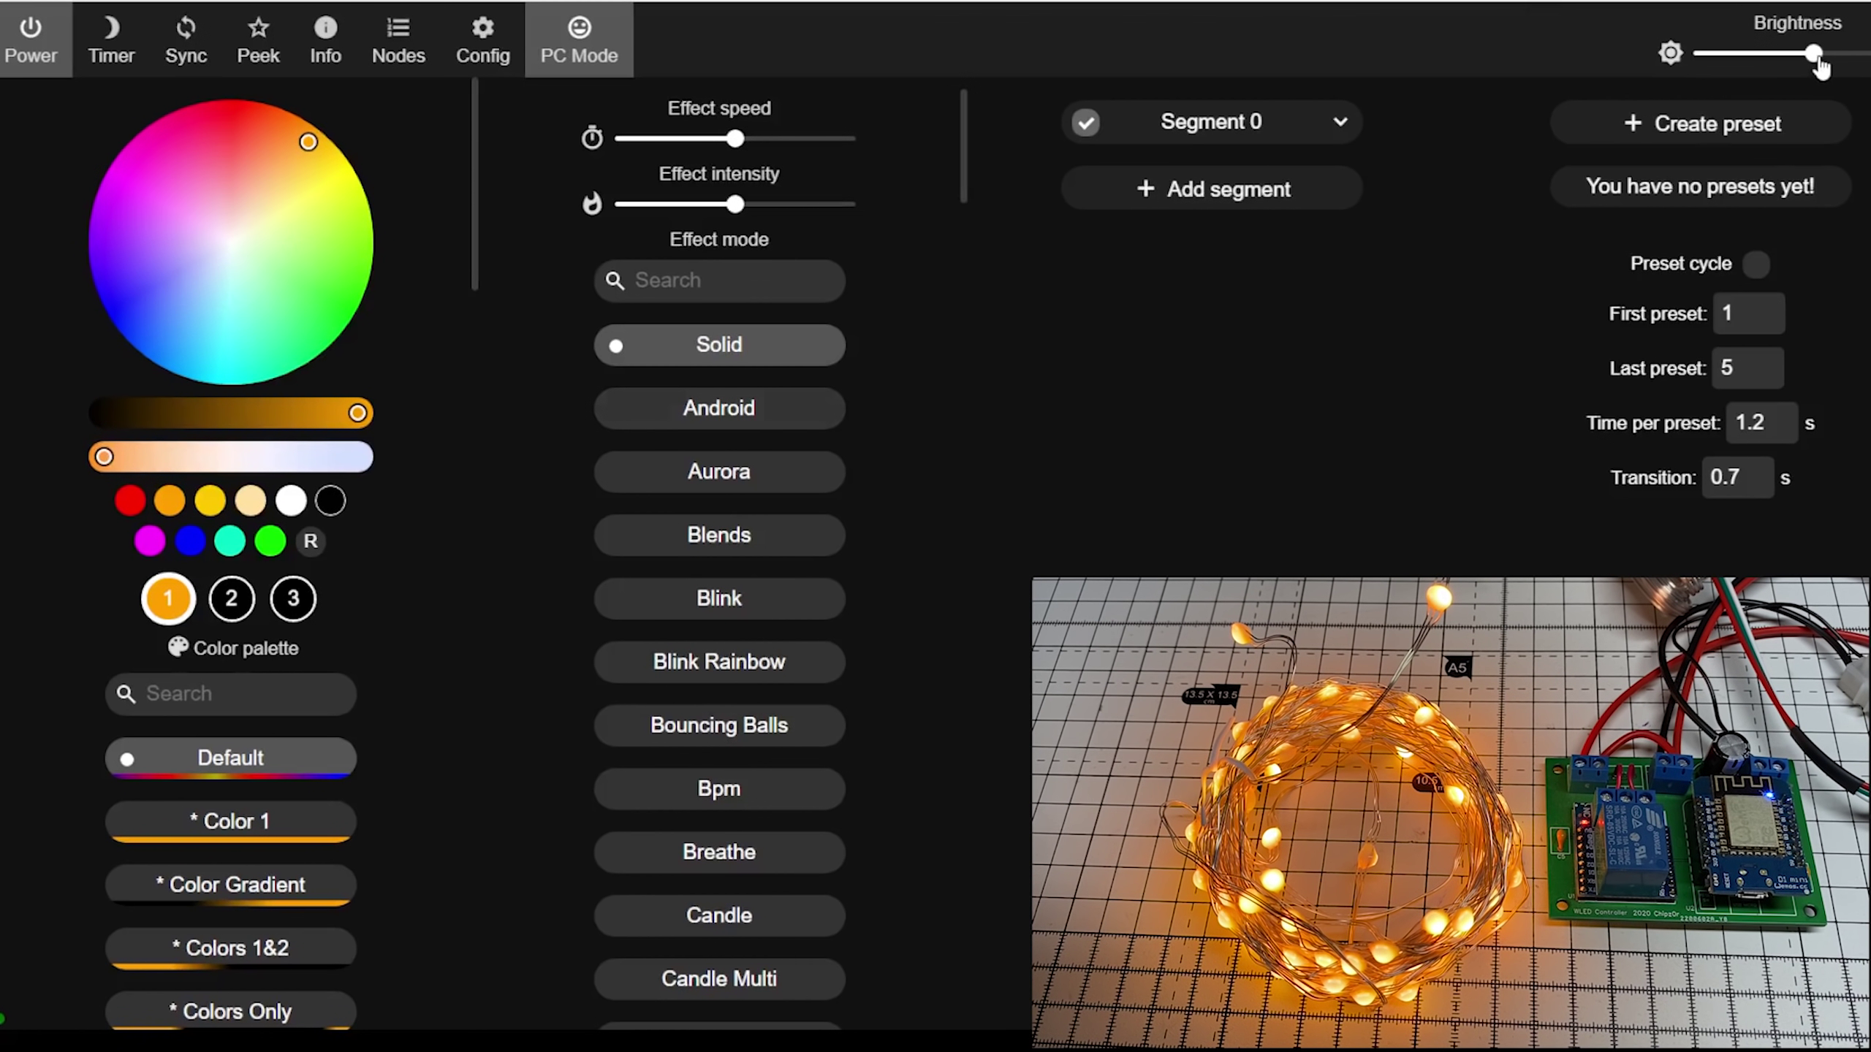
pyautogui.moveTo(1813, 55); pyautogui.dragTo(1662, 68)
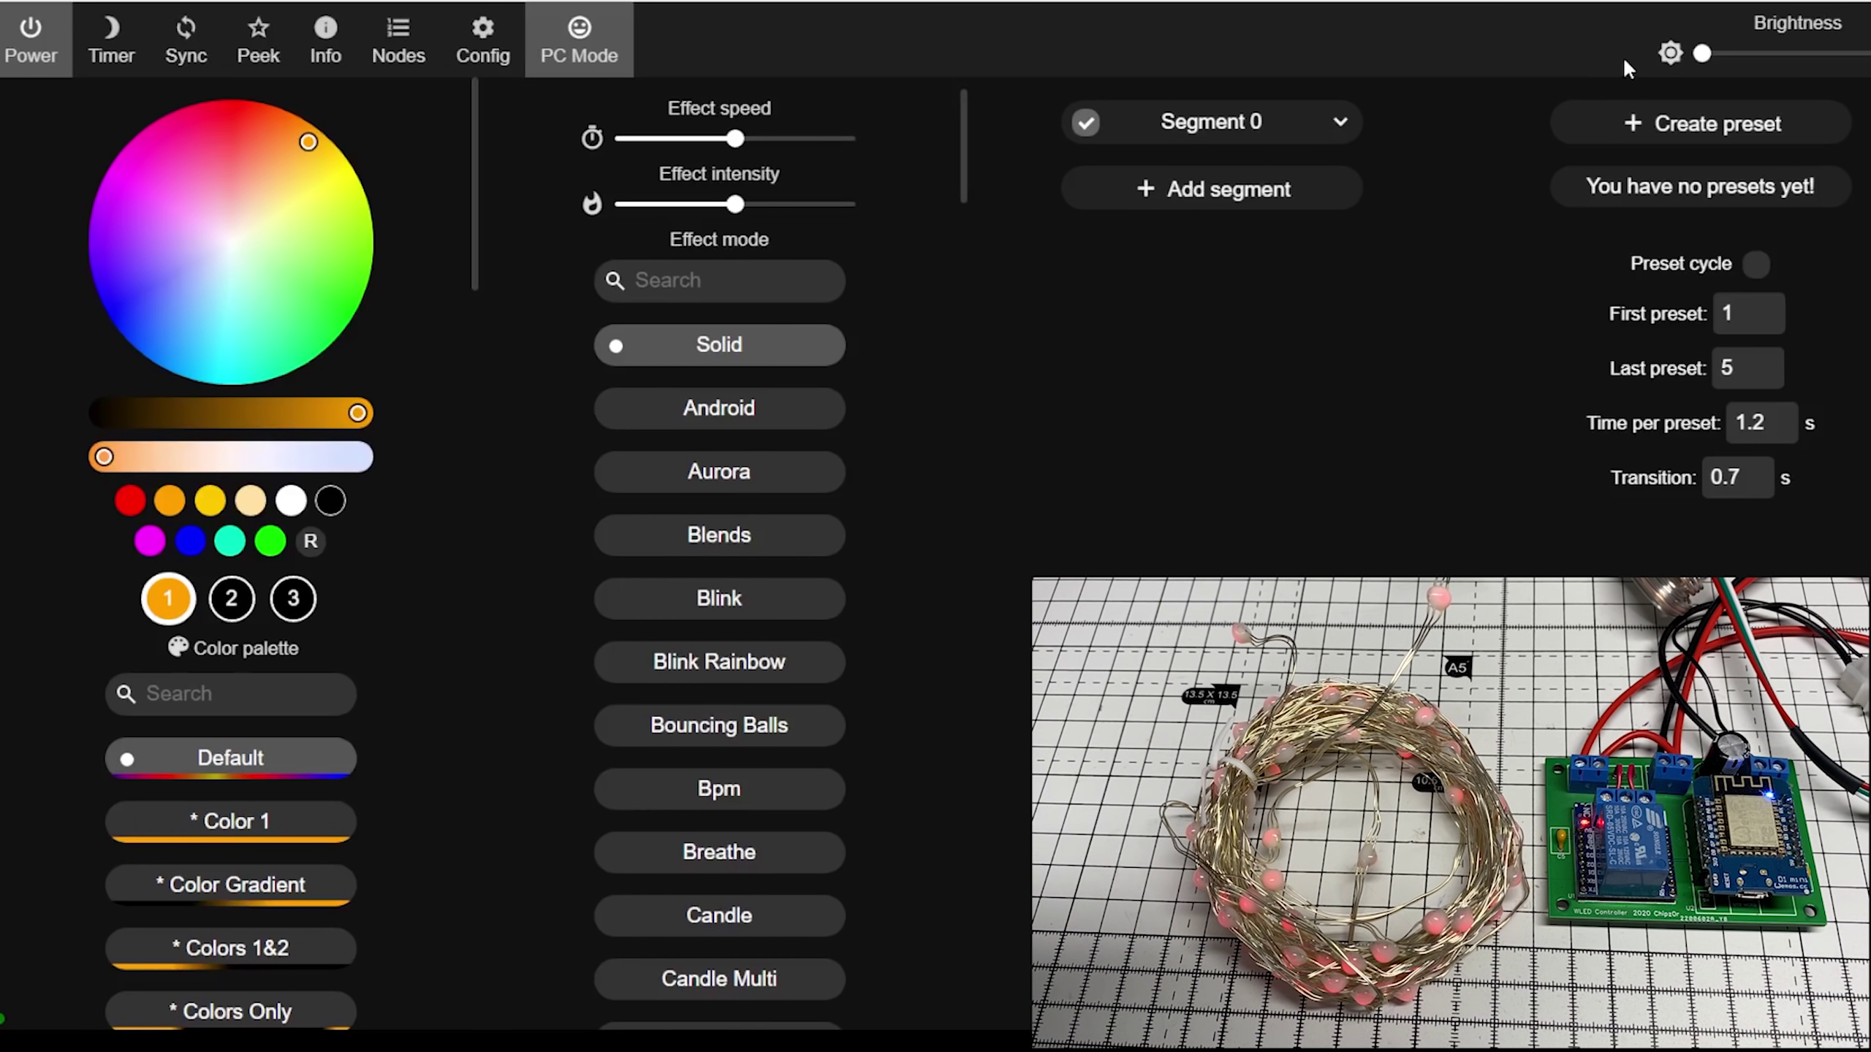
pyautogui.moveTo(1703, 54); pyautogui.dragTo(1763, 60)
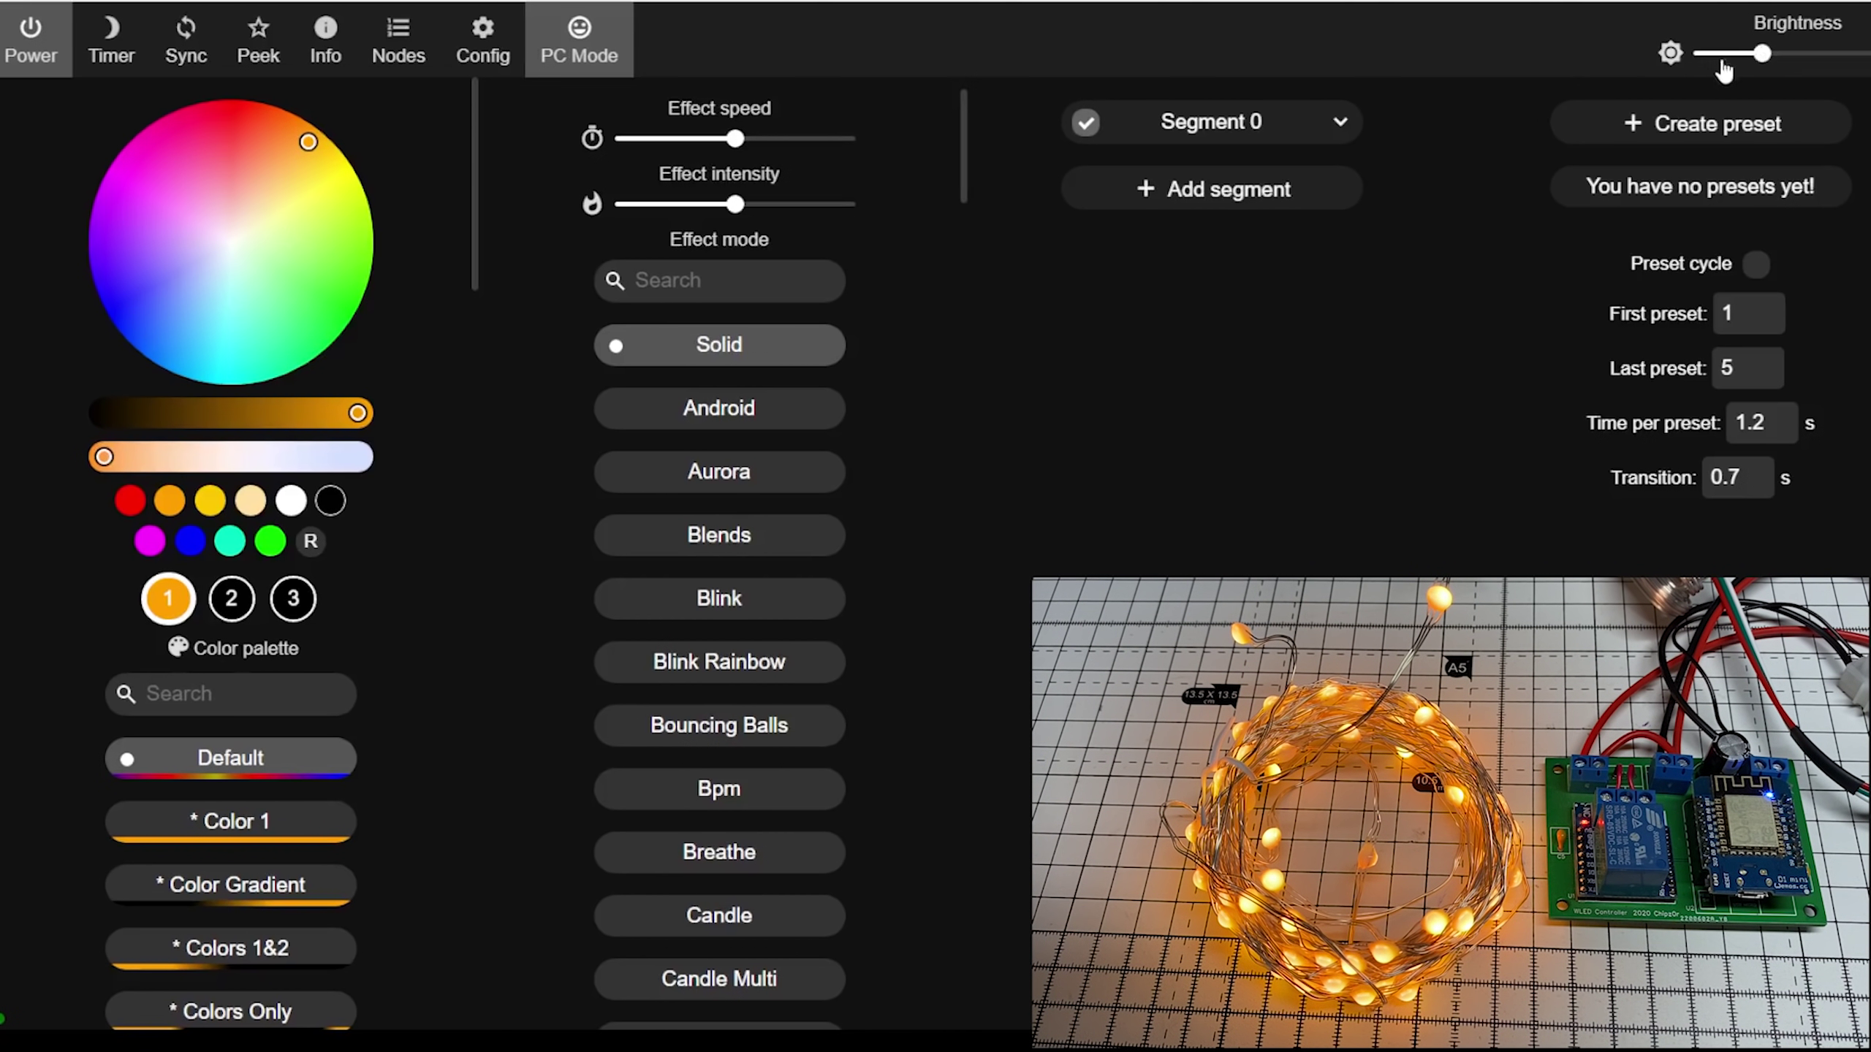
# - Run the Android effect, then change it to Aurora
pyautogui.scroll(-5, 767, 447)
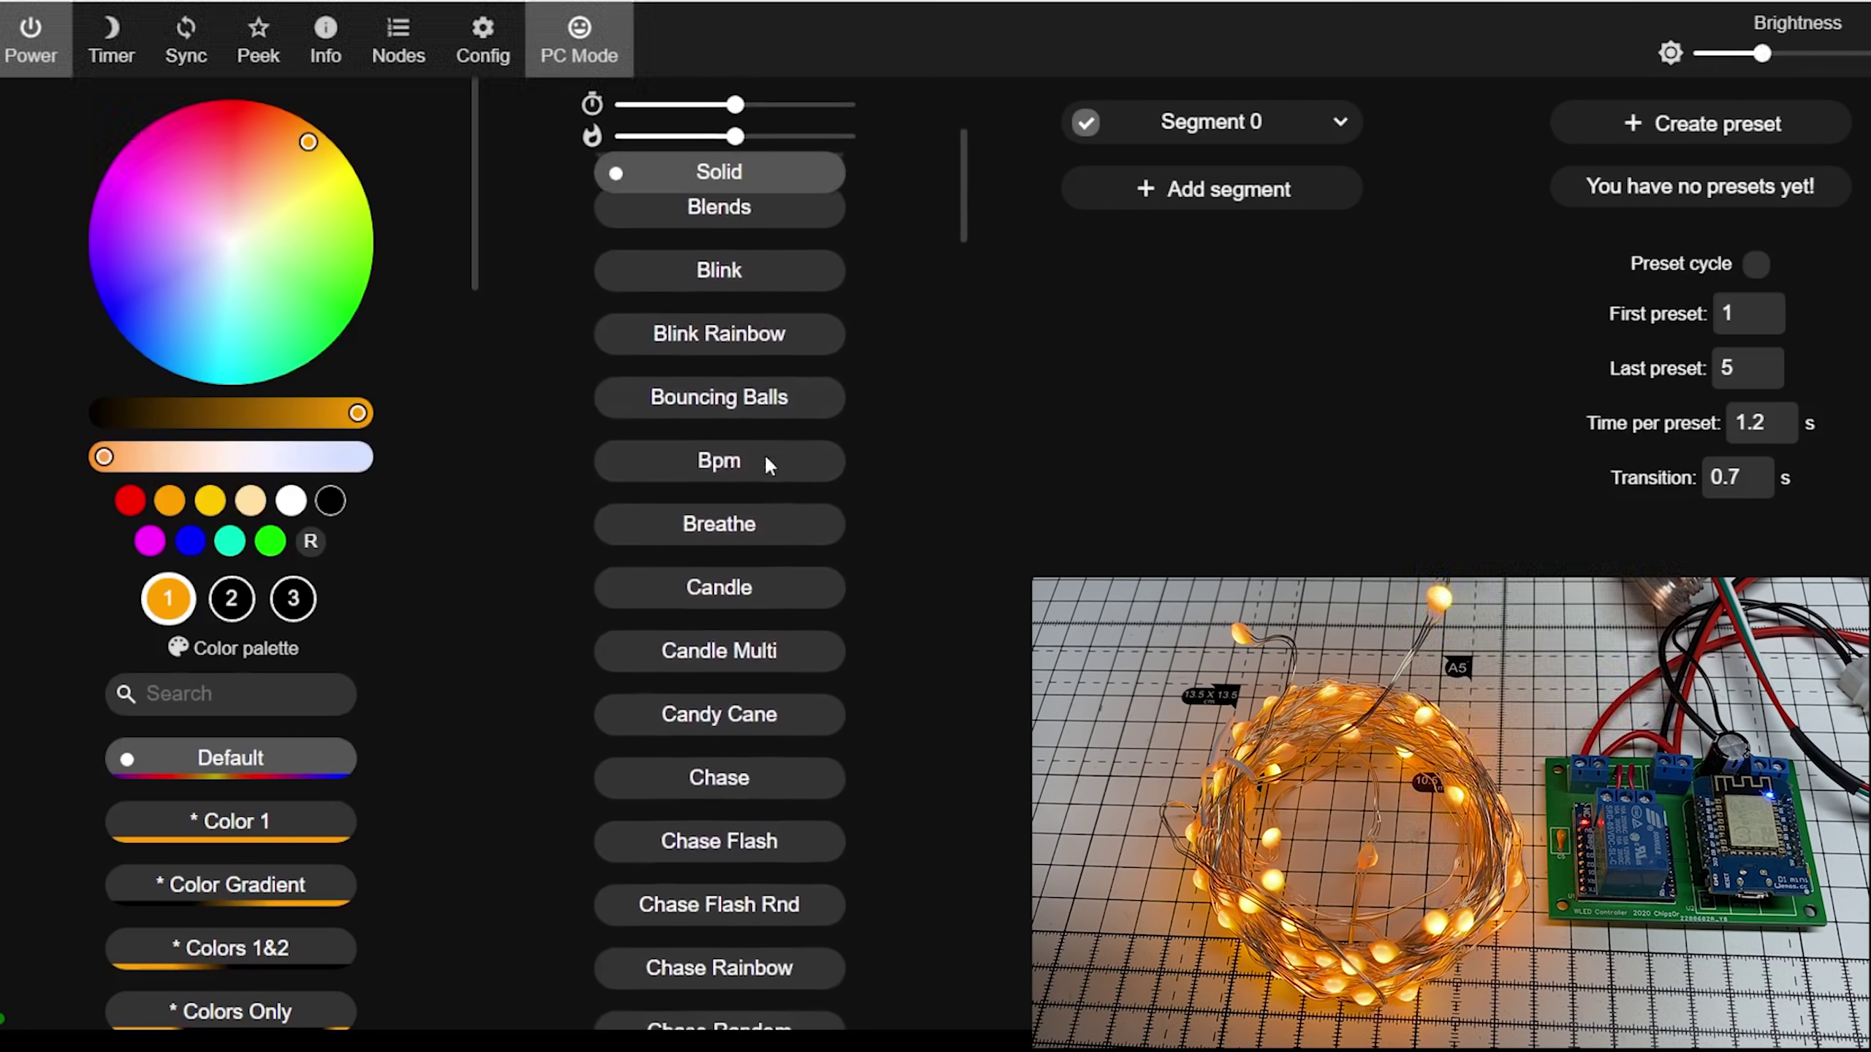
pyautogui.scroll(5, 766, 460)
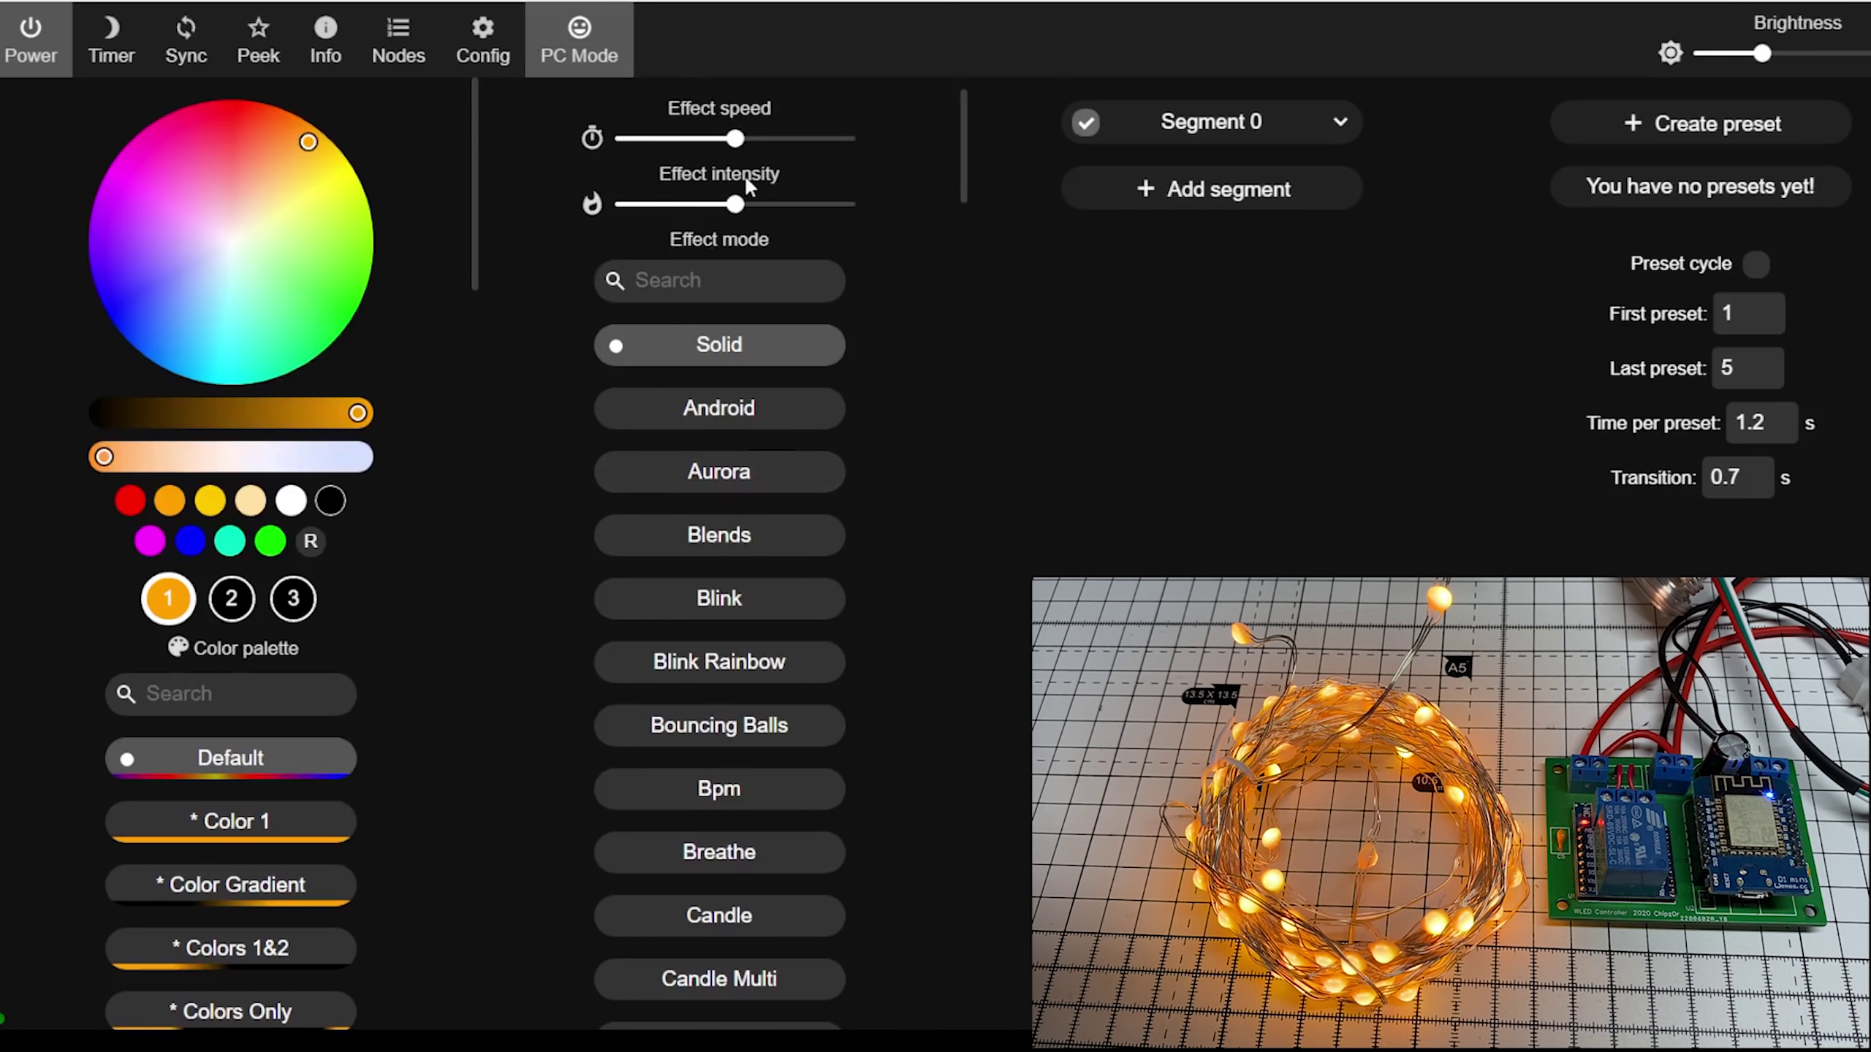
pyautogui.click(751, 422)
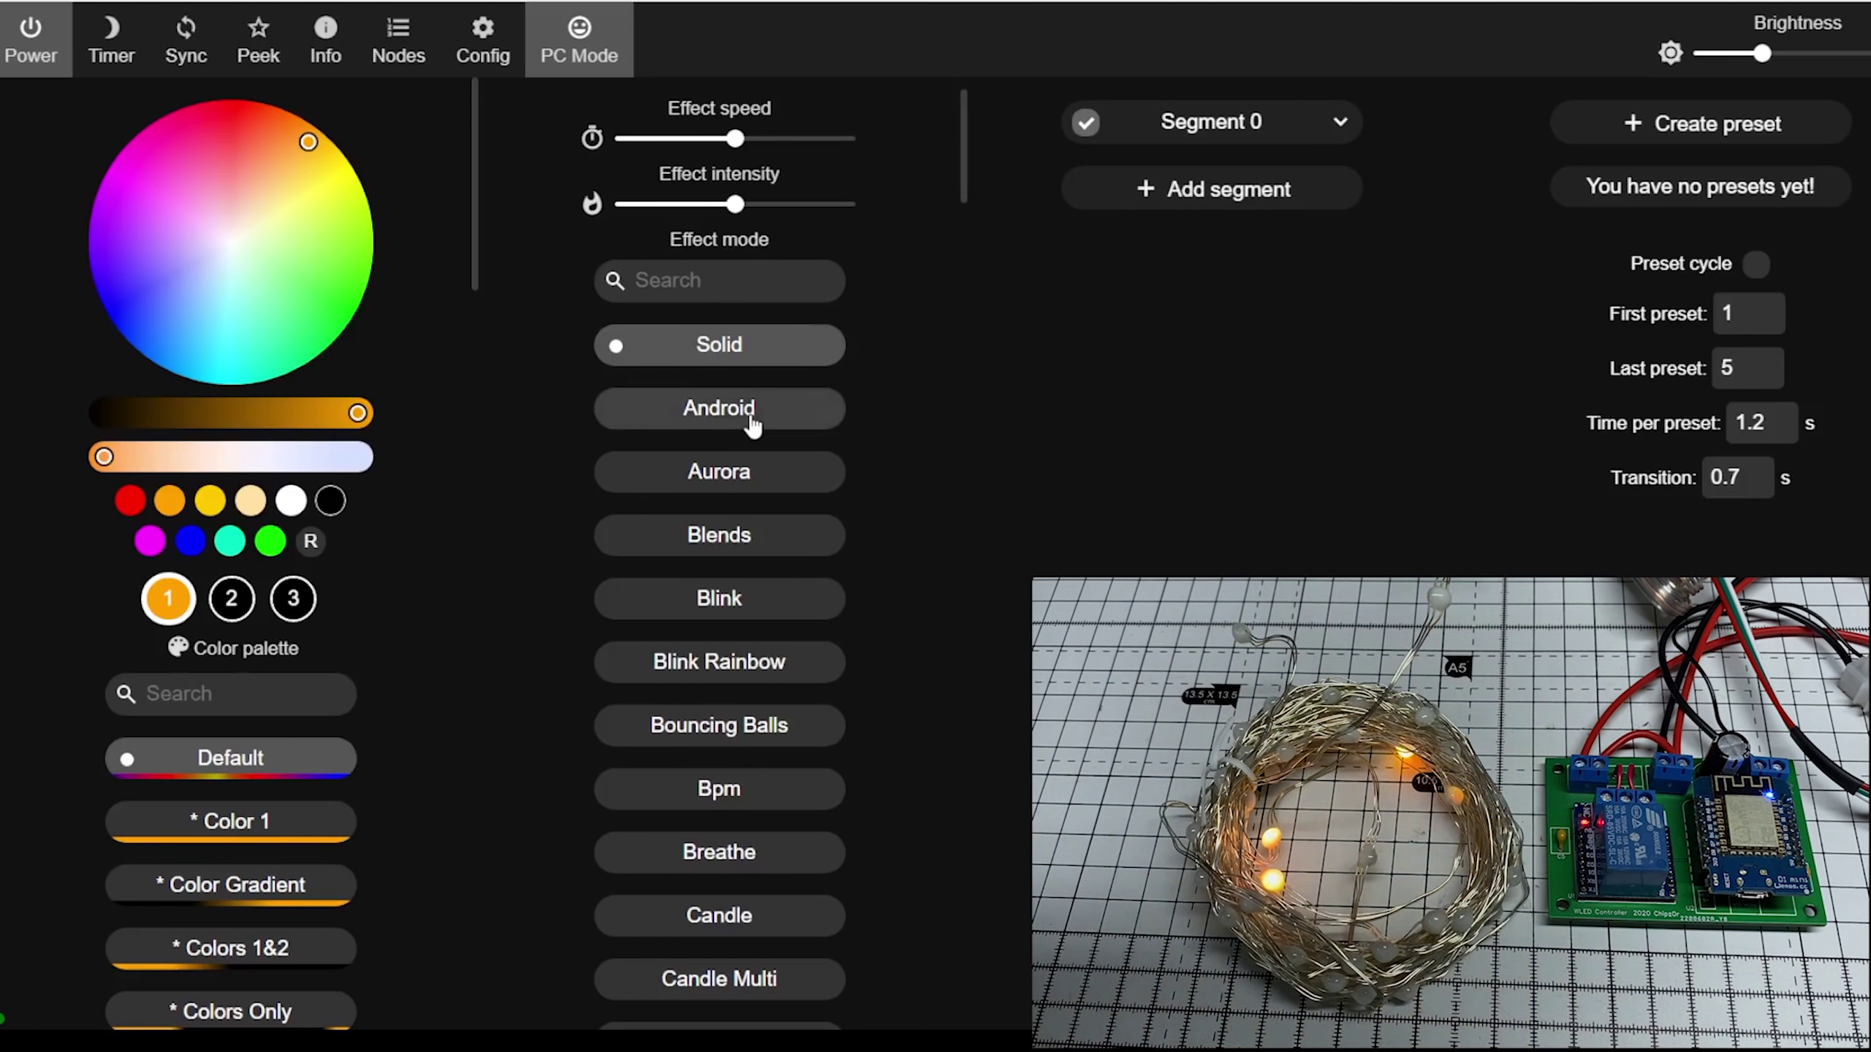
pyautogui.click(754, 489)
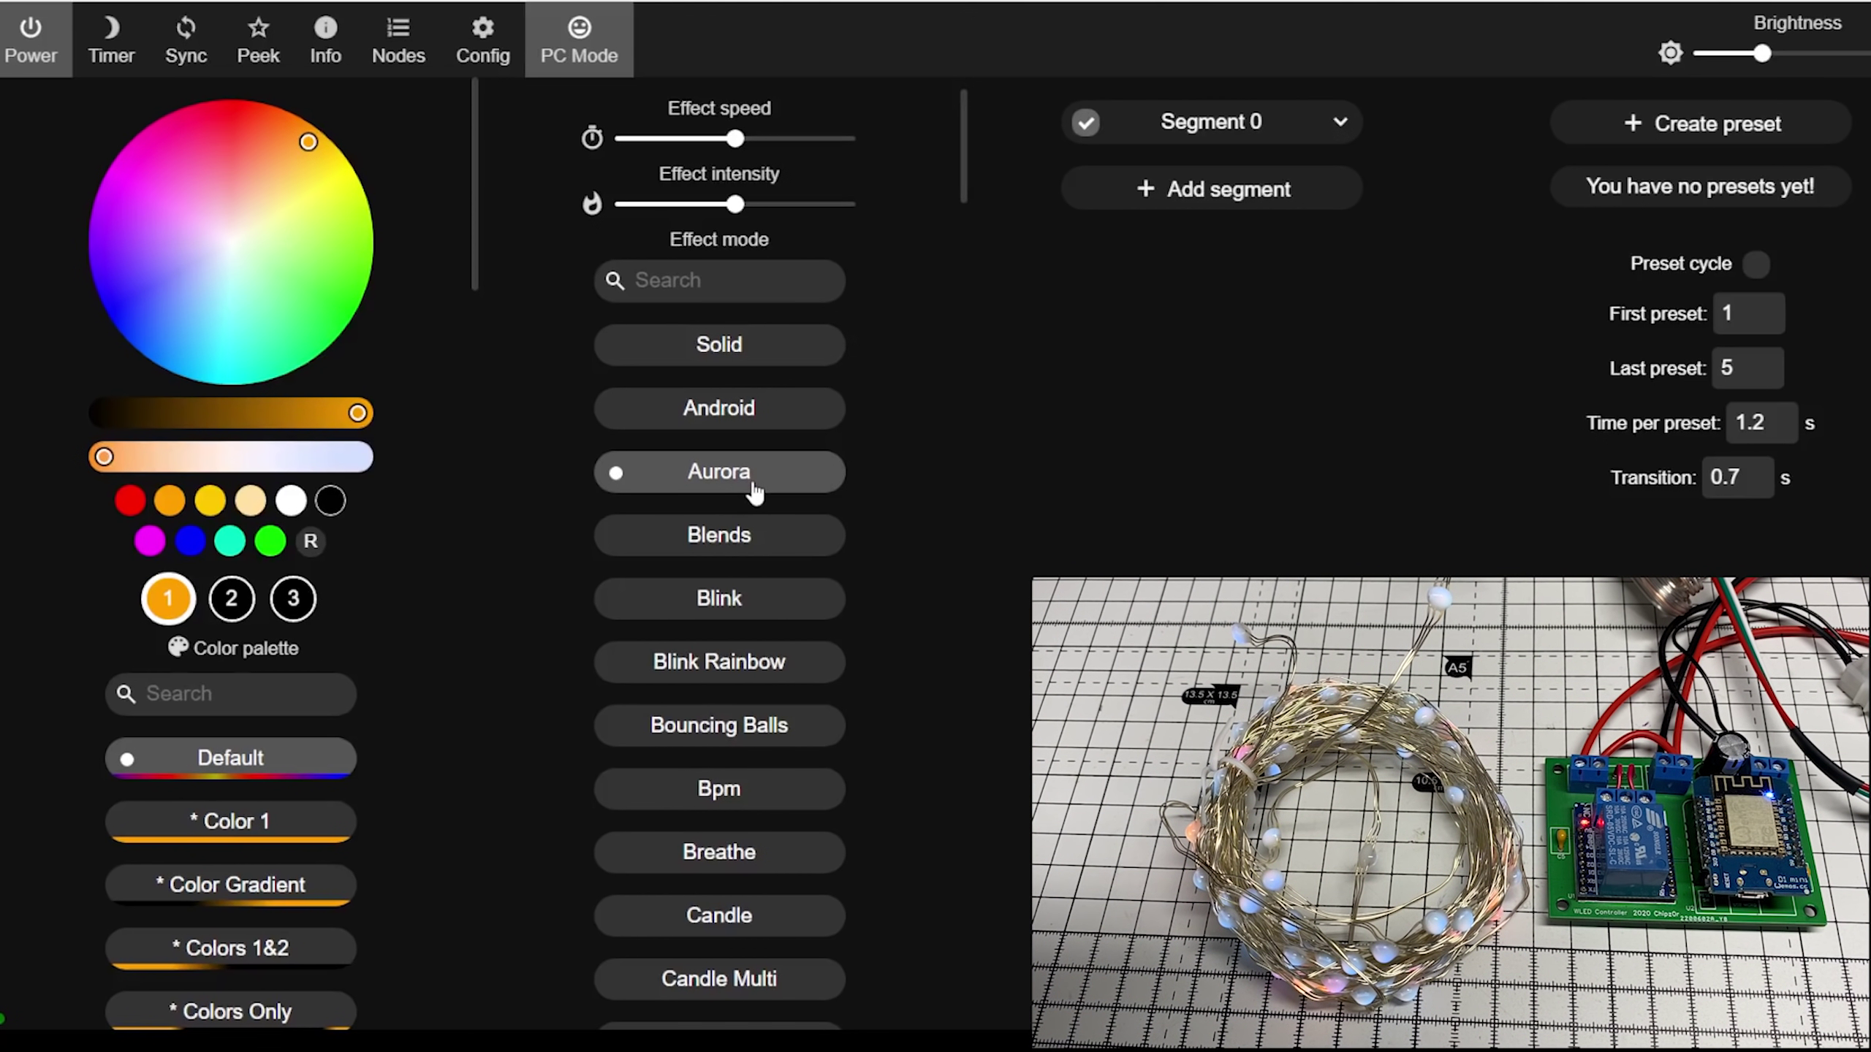
# - Raise brightness to full and switch the effect to Blends
pyautogui.click(1792, 56)
pyautogui.moveTo(1794, 58); pyautogui.dragTo(1852, 59)
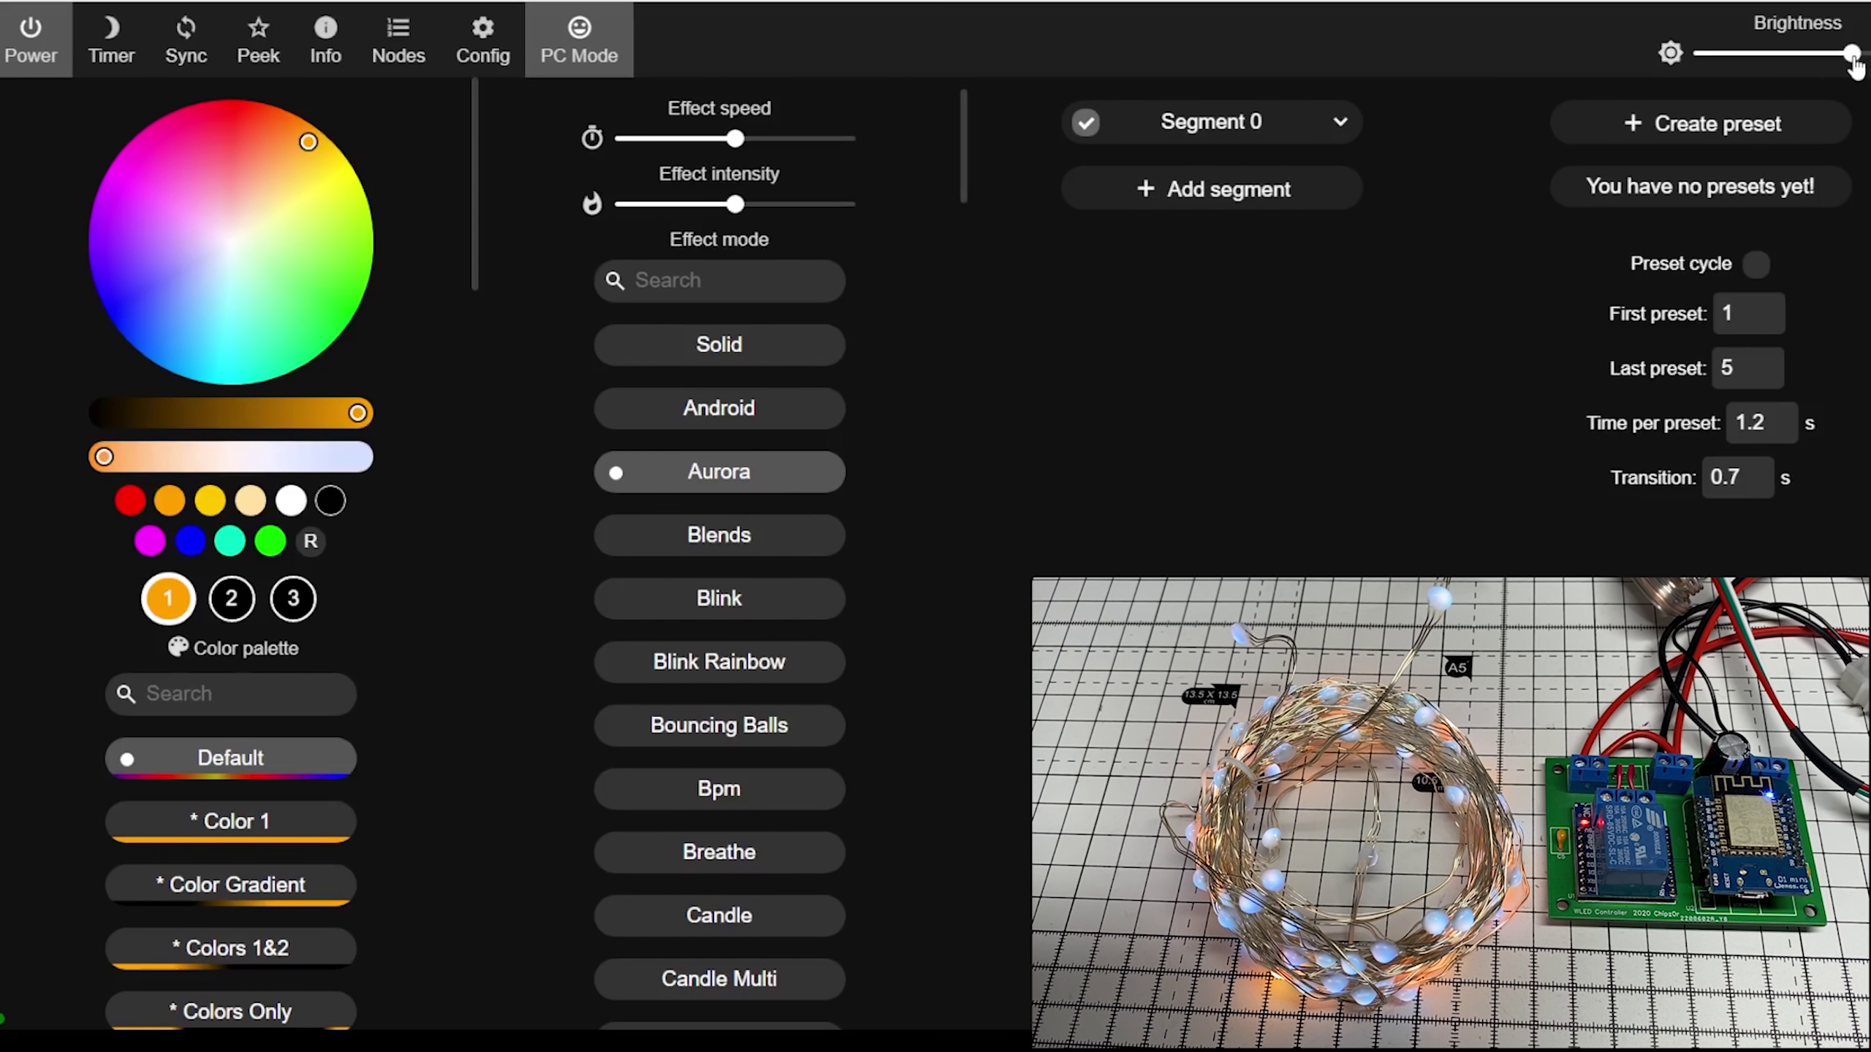
pyautogui.click(717, 546)
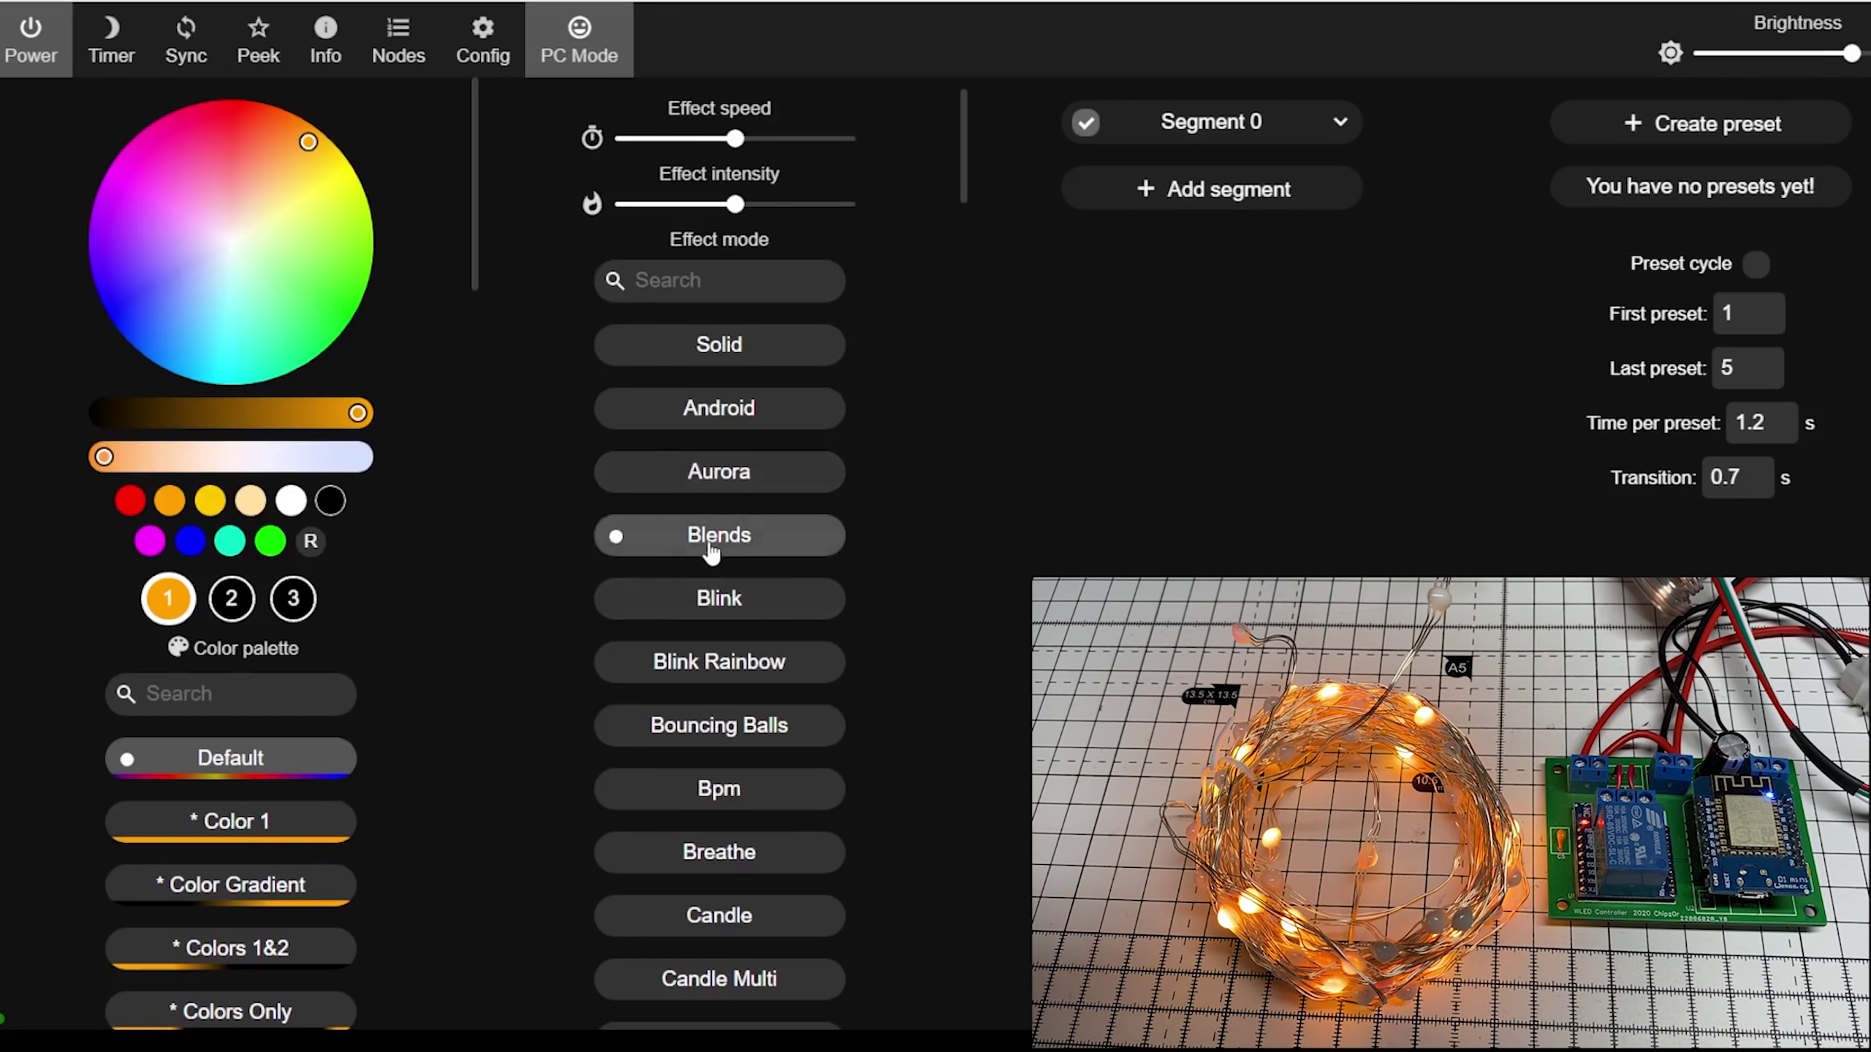
pyautogui.scroll(-1, 317, 787)
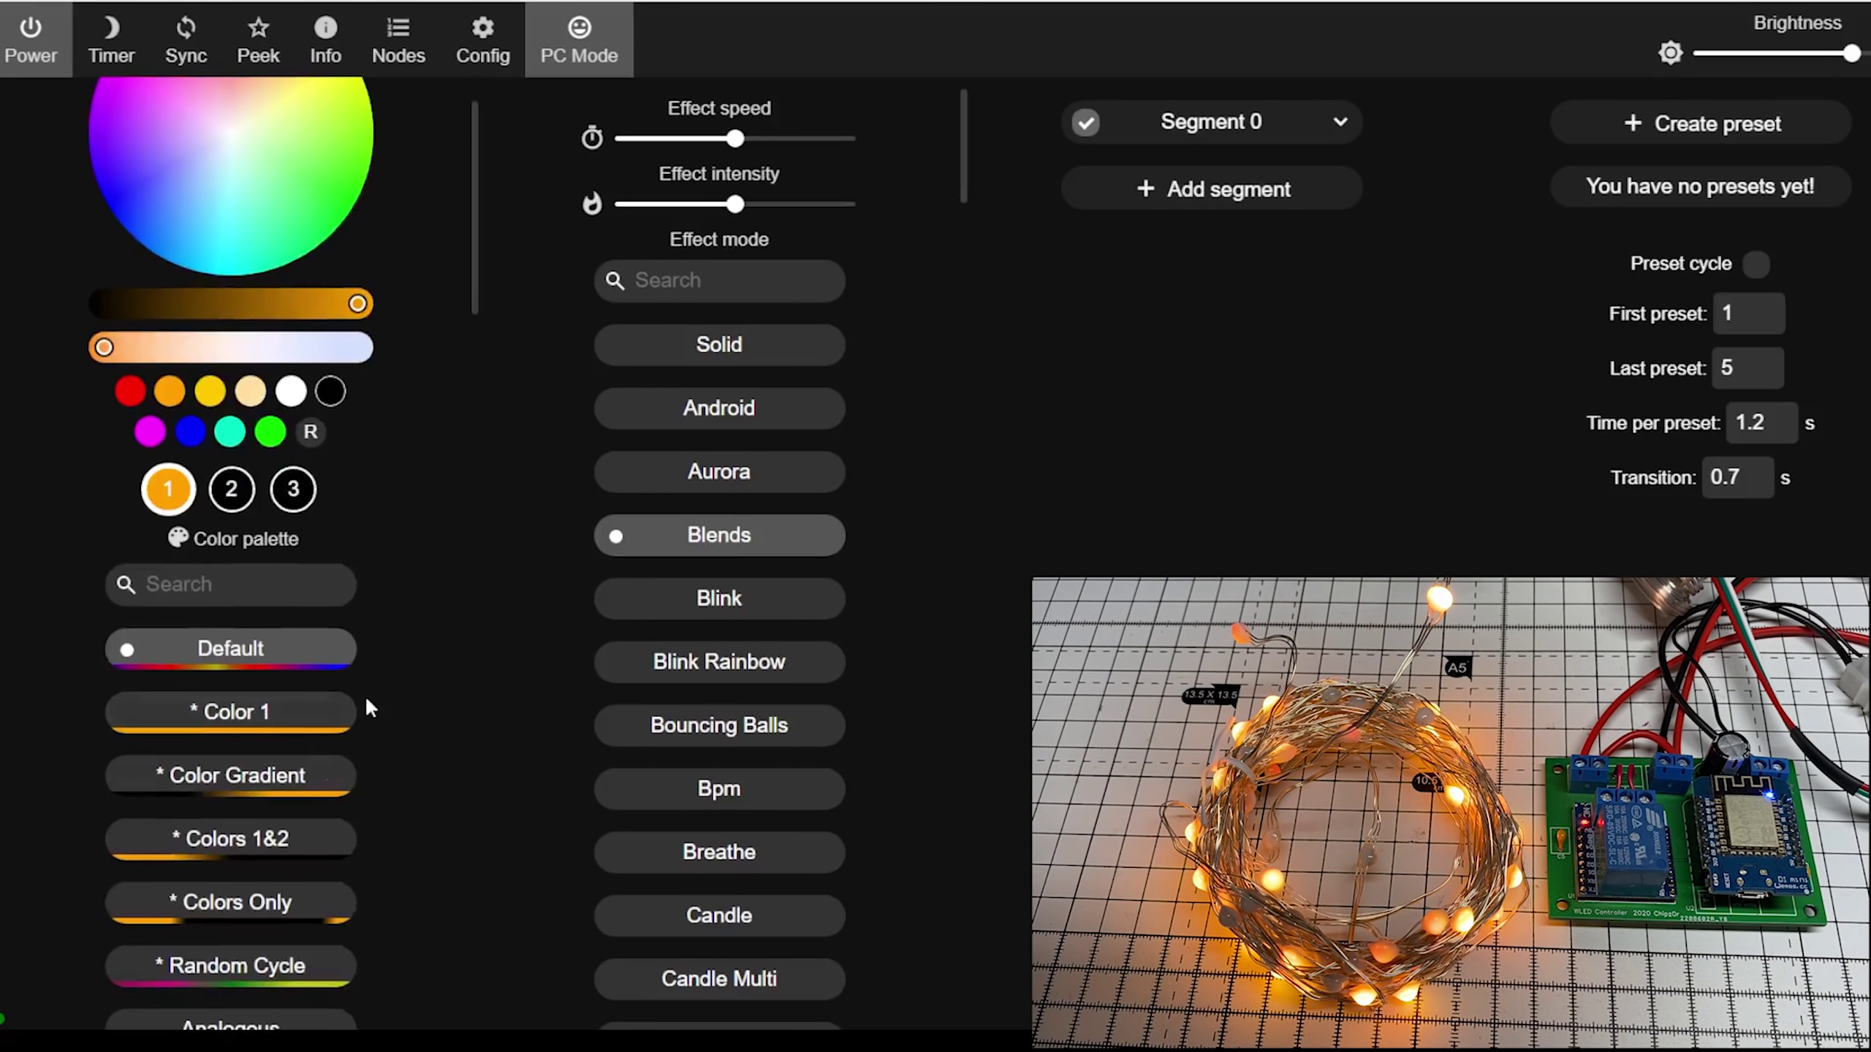
pyautogui.scroll(-1, 362, 709)
# - Apply the Random Cycle palette and try Blink Rainbow, Bouncing Balls, Bpm and Candle
pyautogui.click(280, 857)
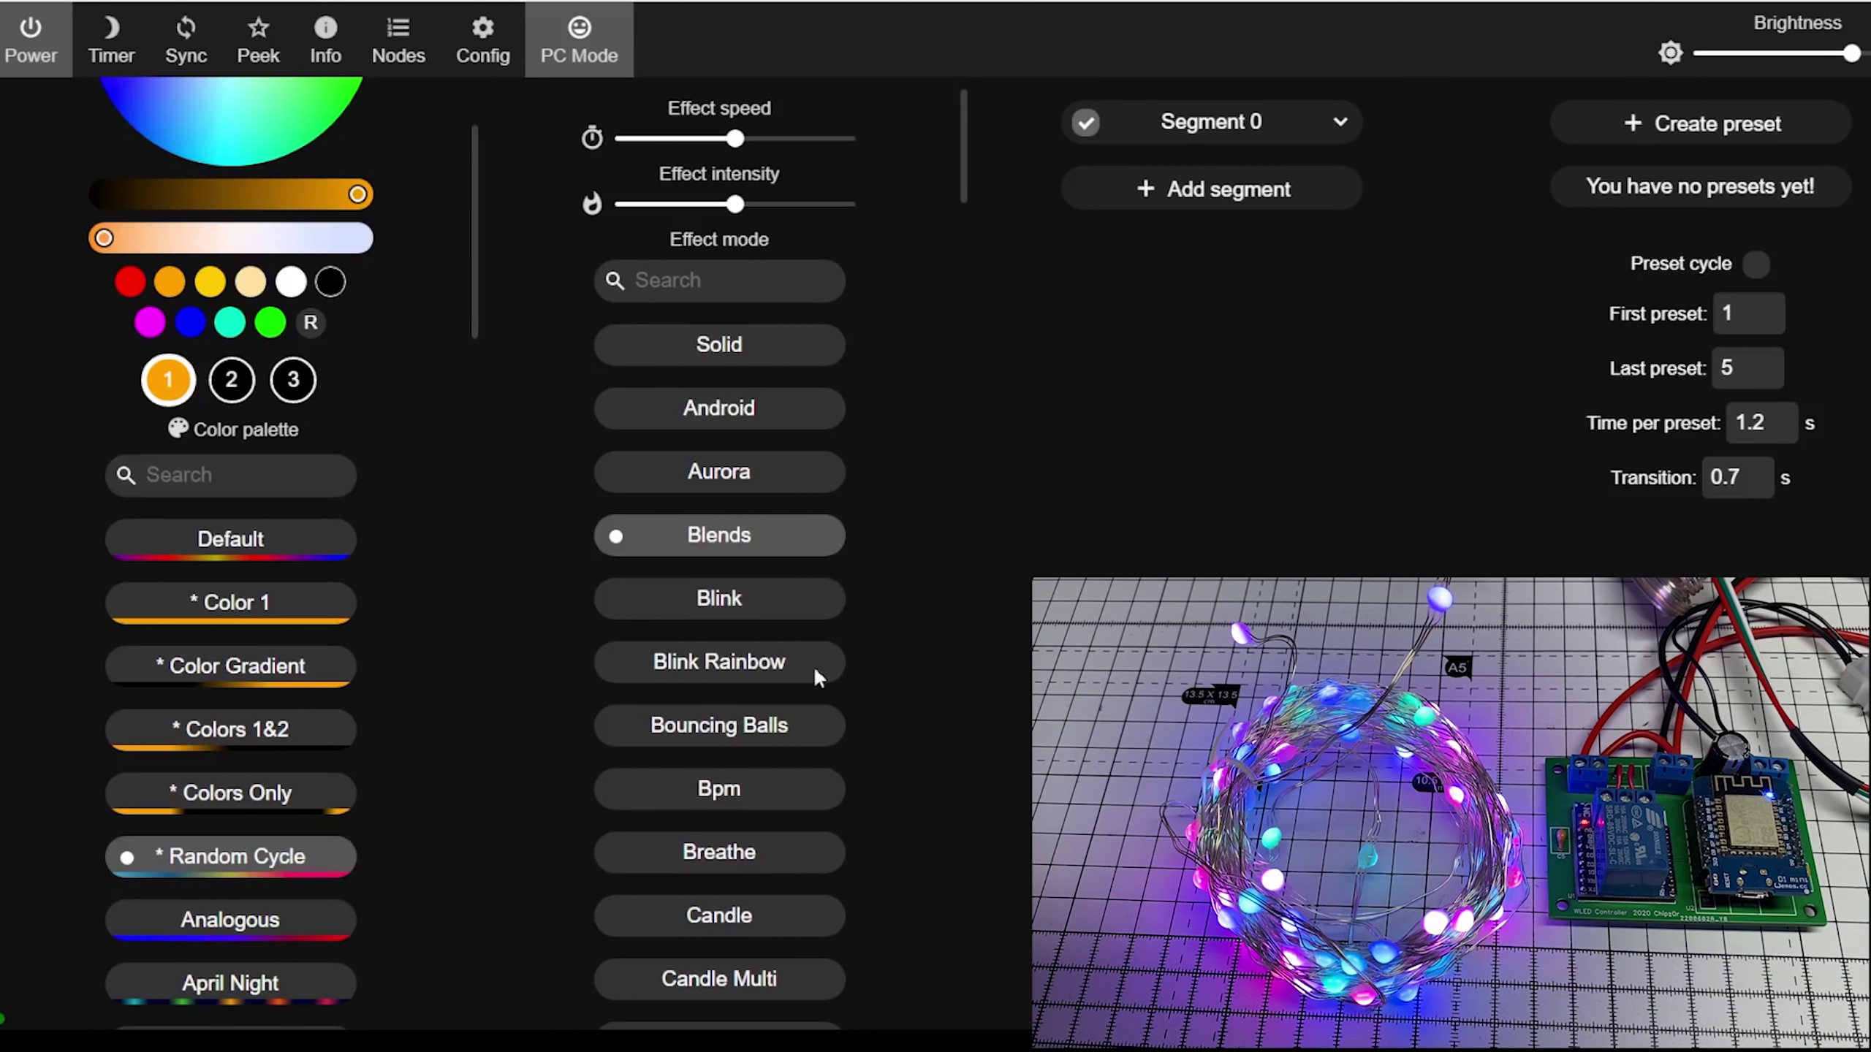
pyautogui.click(755, 664)
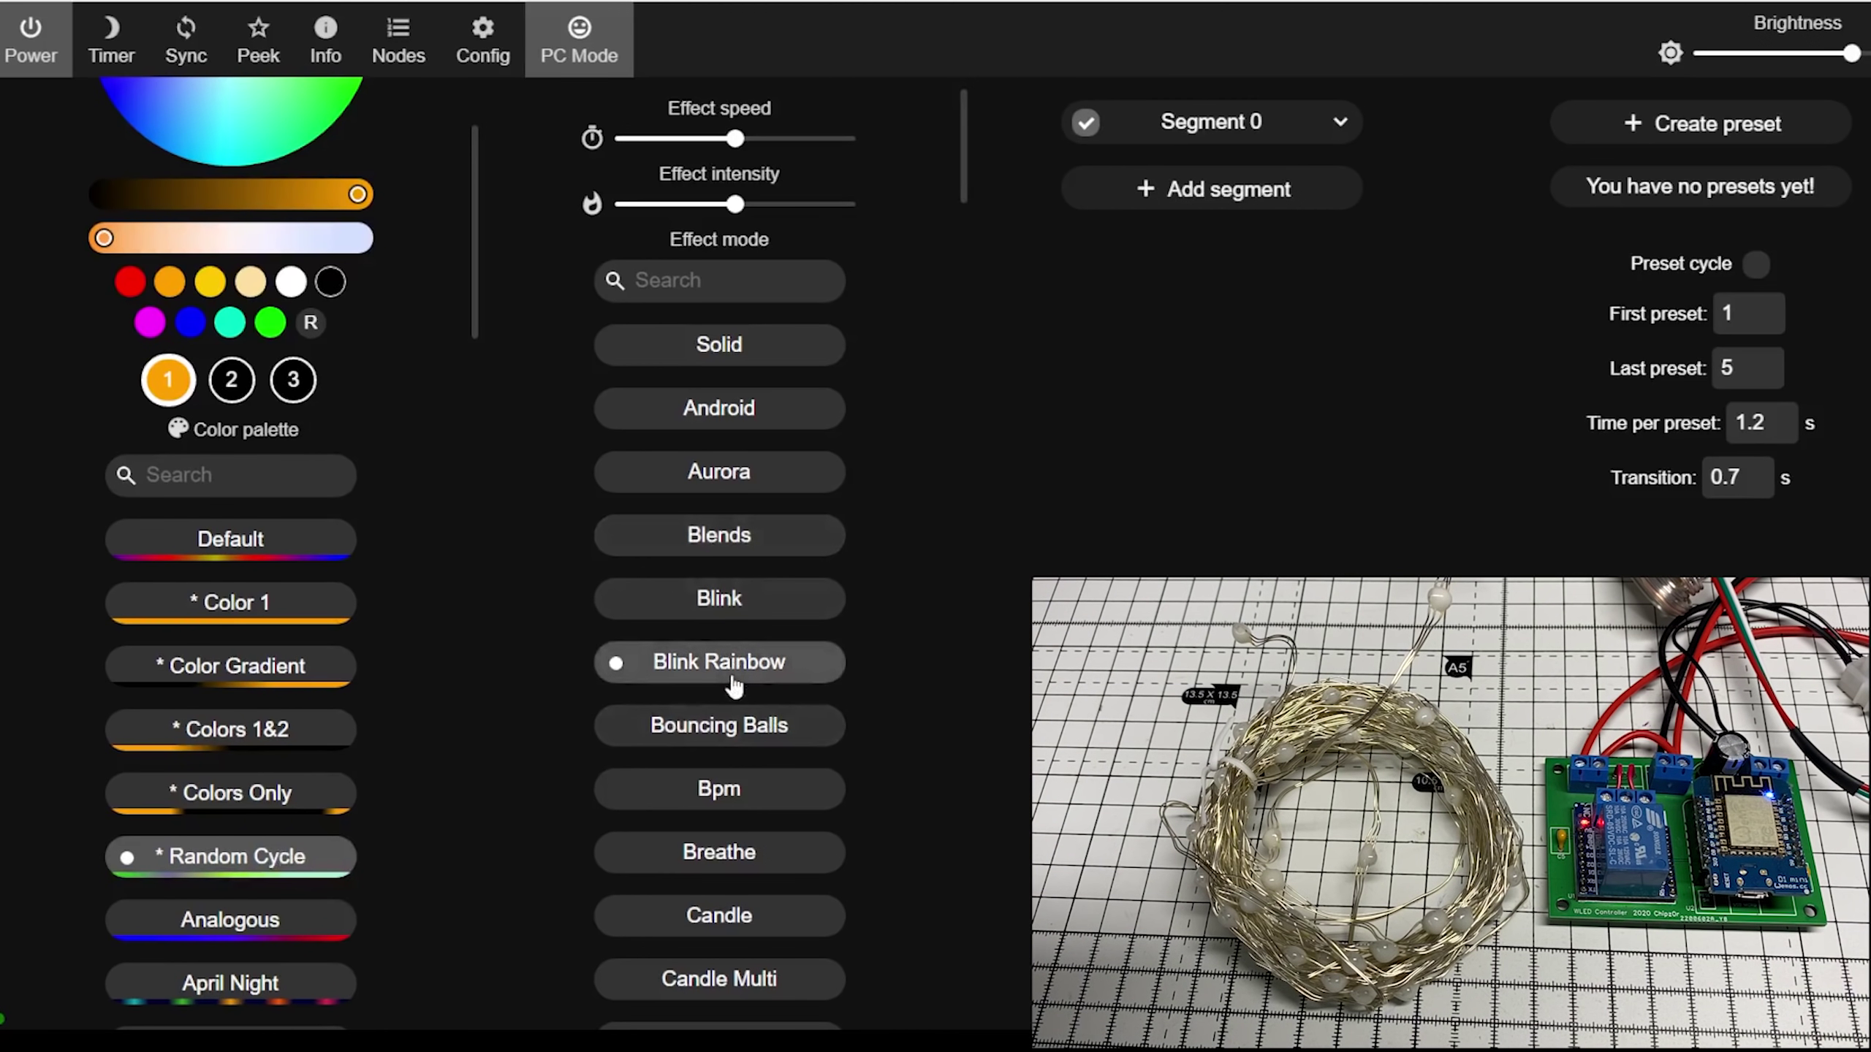
pyautogui.click(756, 736)
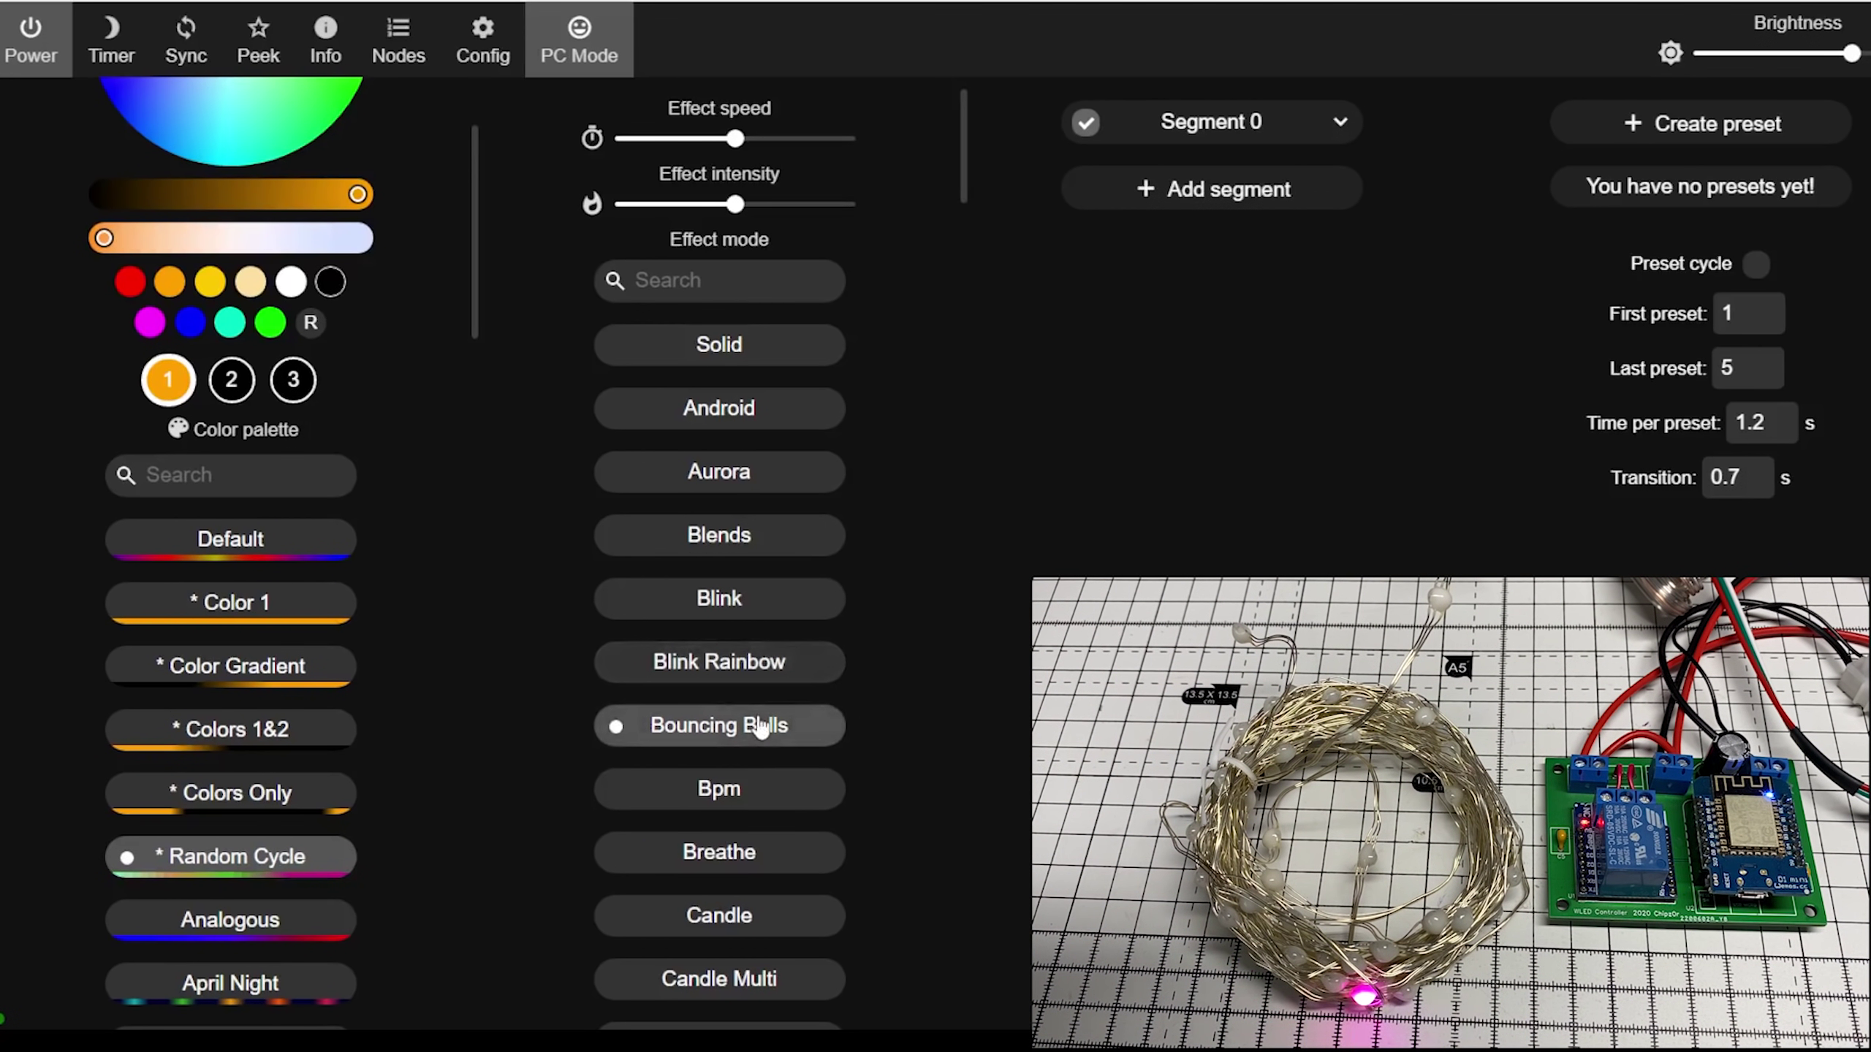
pyautogui.click(750, 815)
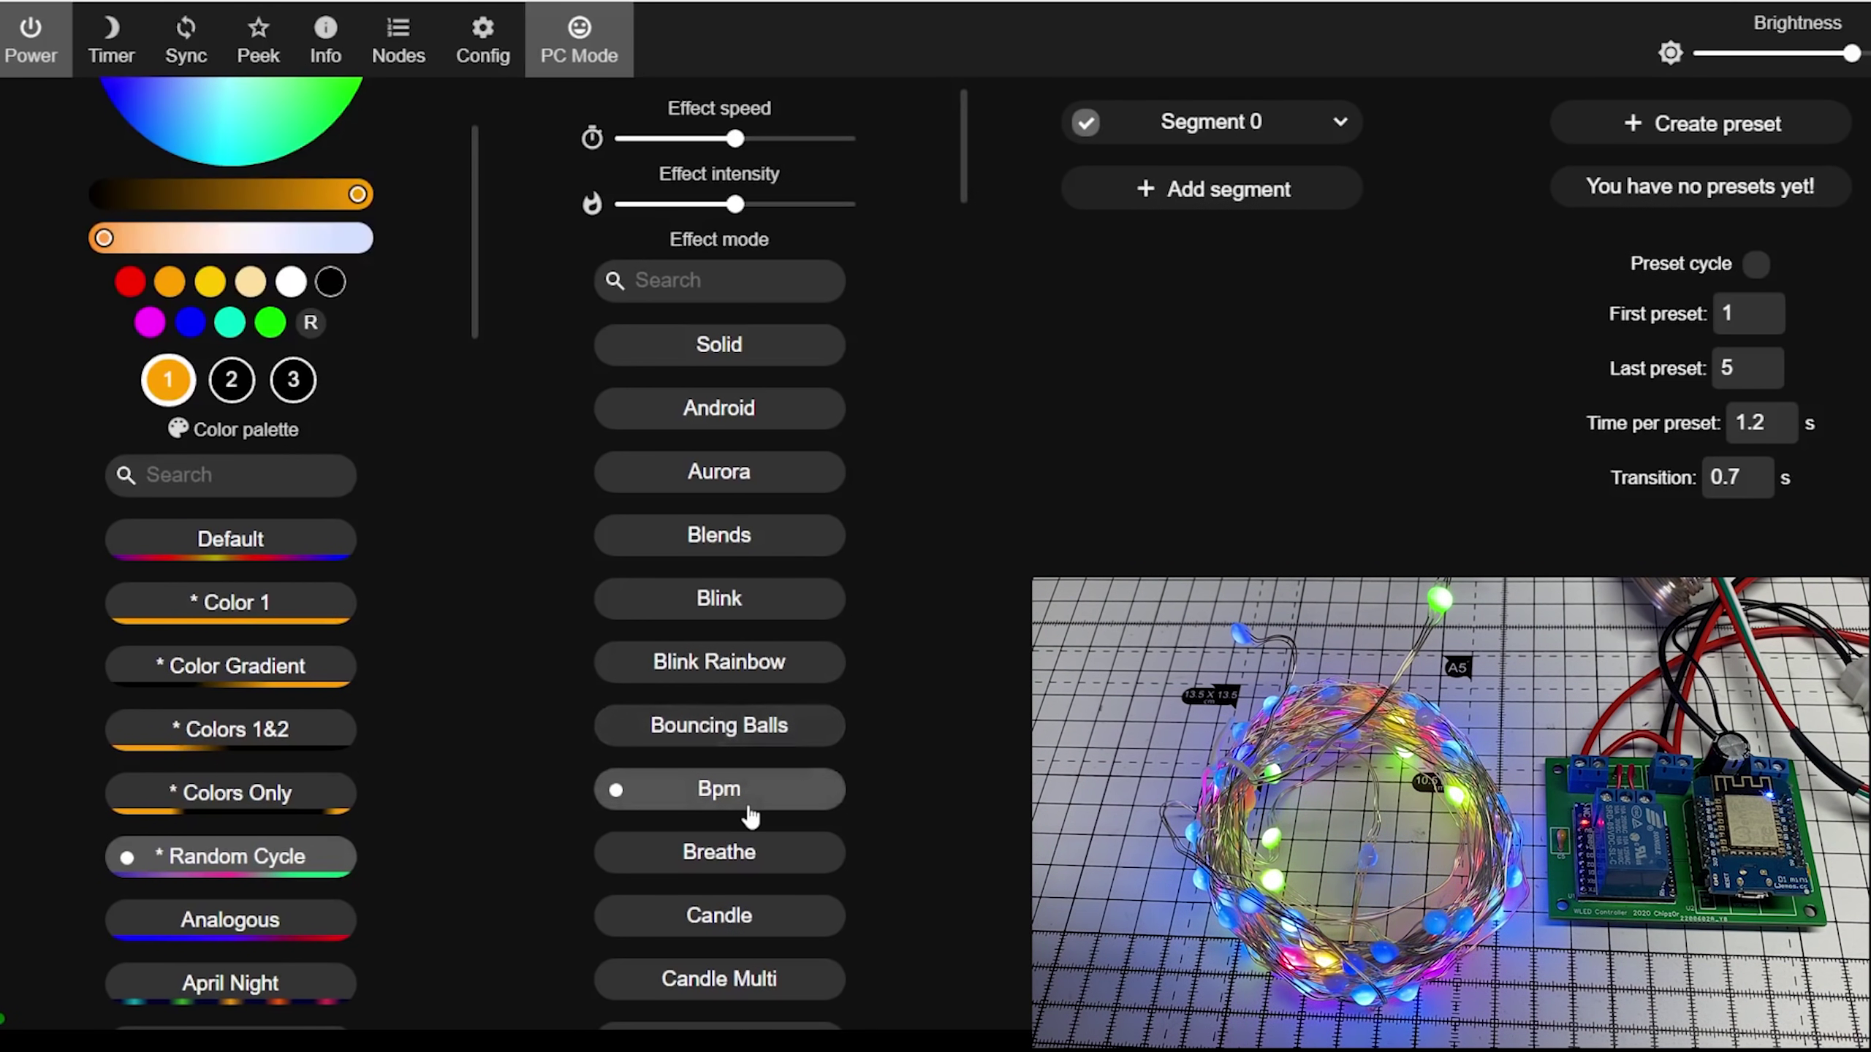
pyautogui.click(754, 939)
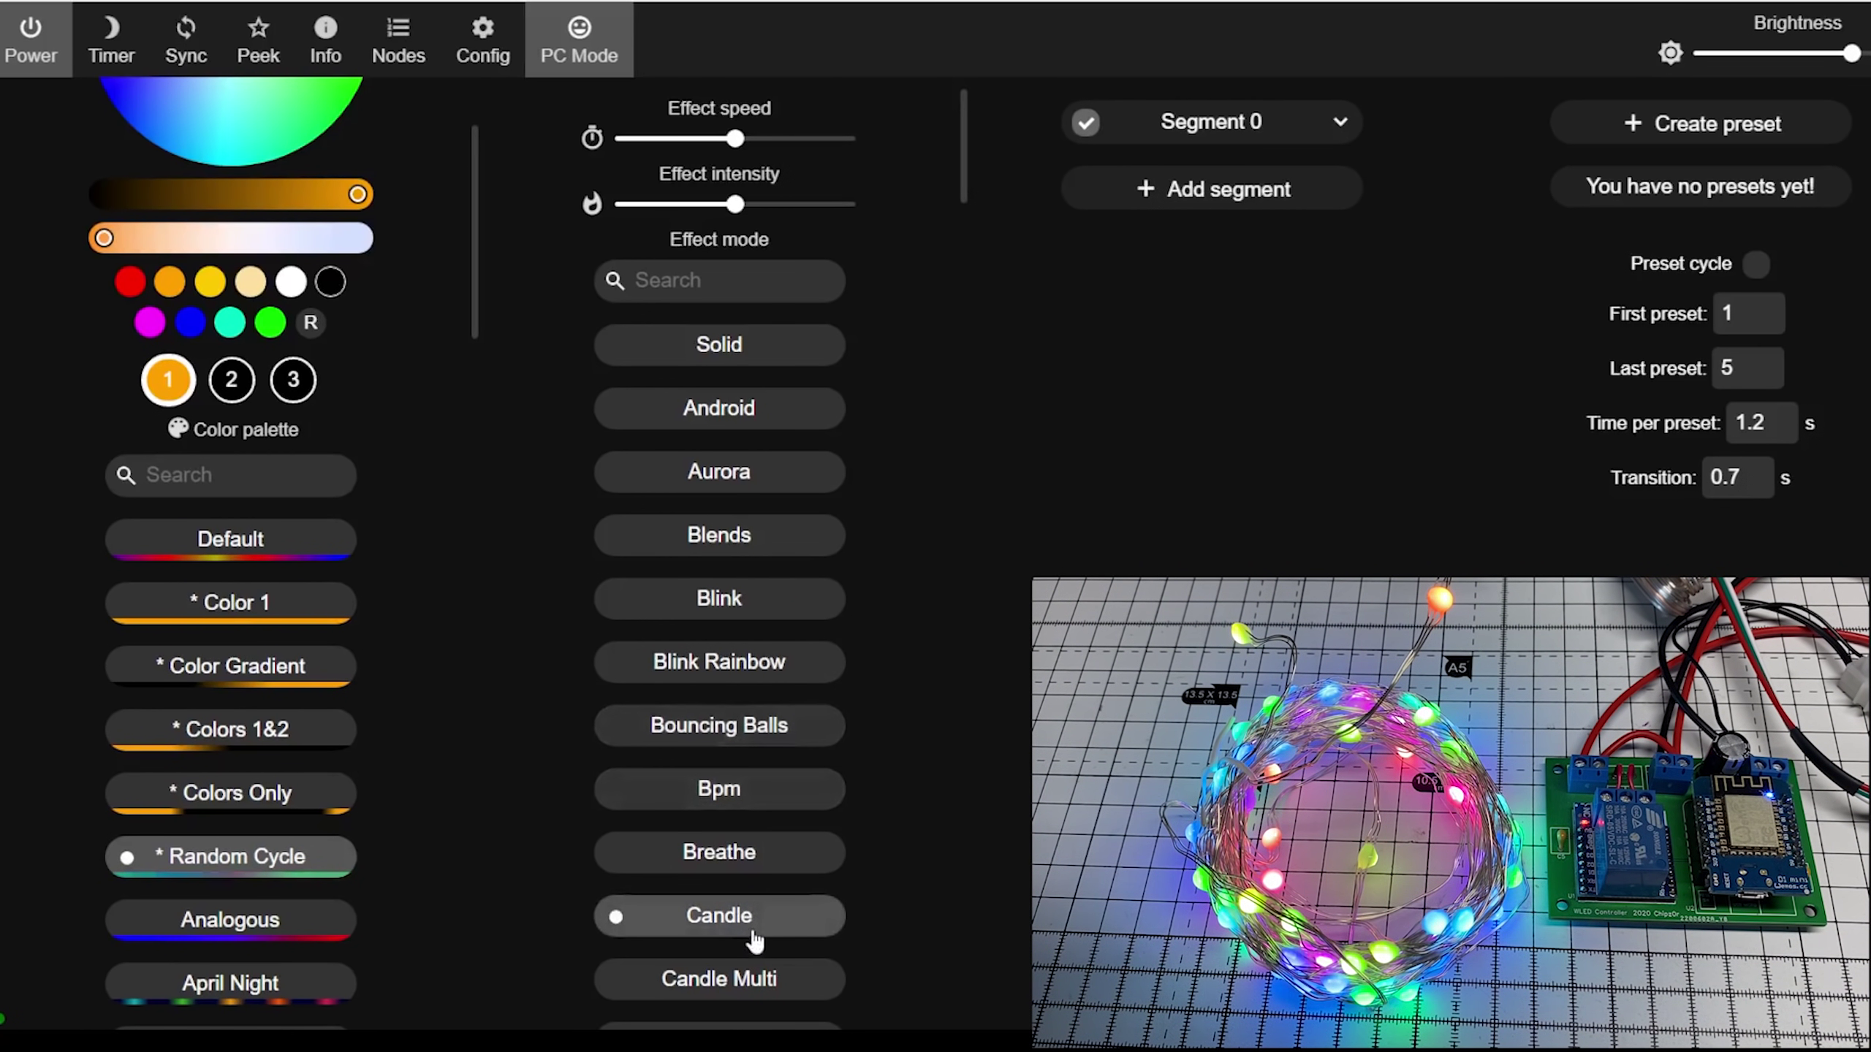
# - Try Chase Flash, Chase Flash Rnd, Chase Rainbow, Fire Flicker, Fireworks and Fireworks Starburst
pyautogui.scroll(-4, 817, 855)
pyautogui.click(773, 854)
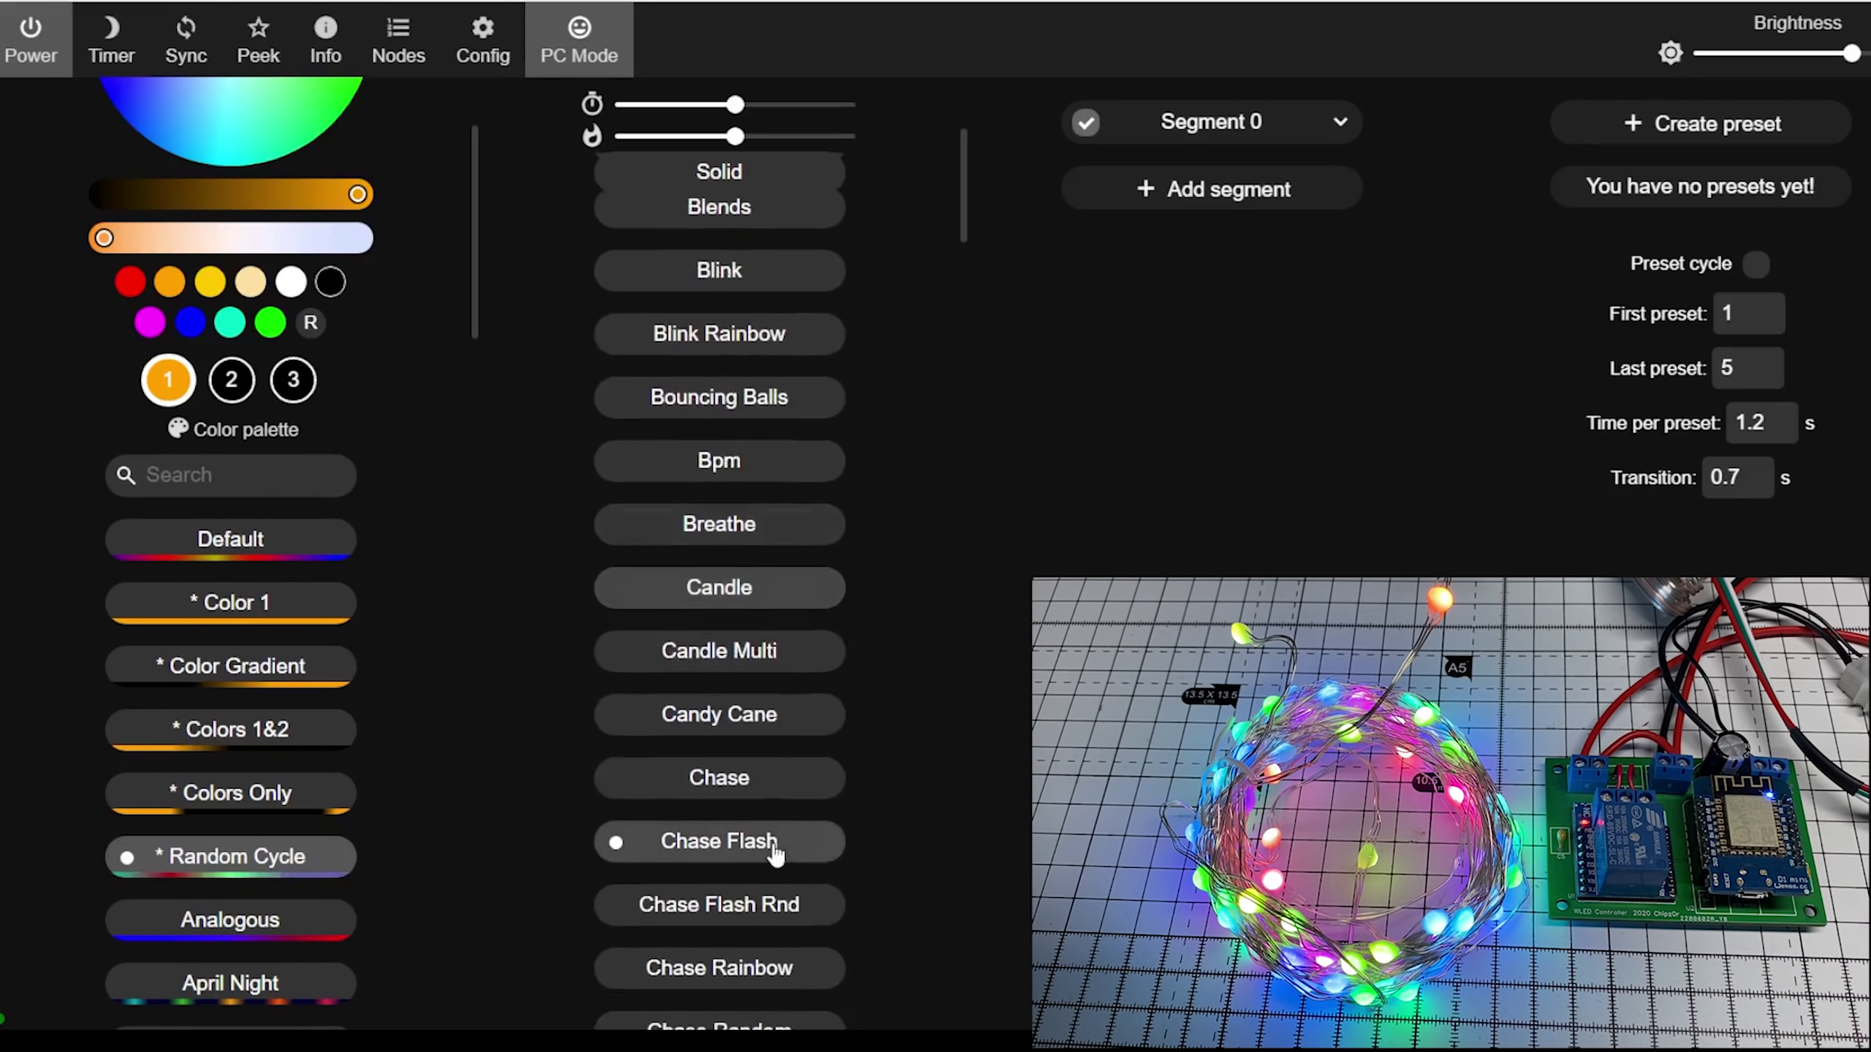
pyautogui.click(760, 918)
pyautogui.click(764, 984)
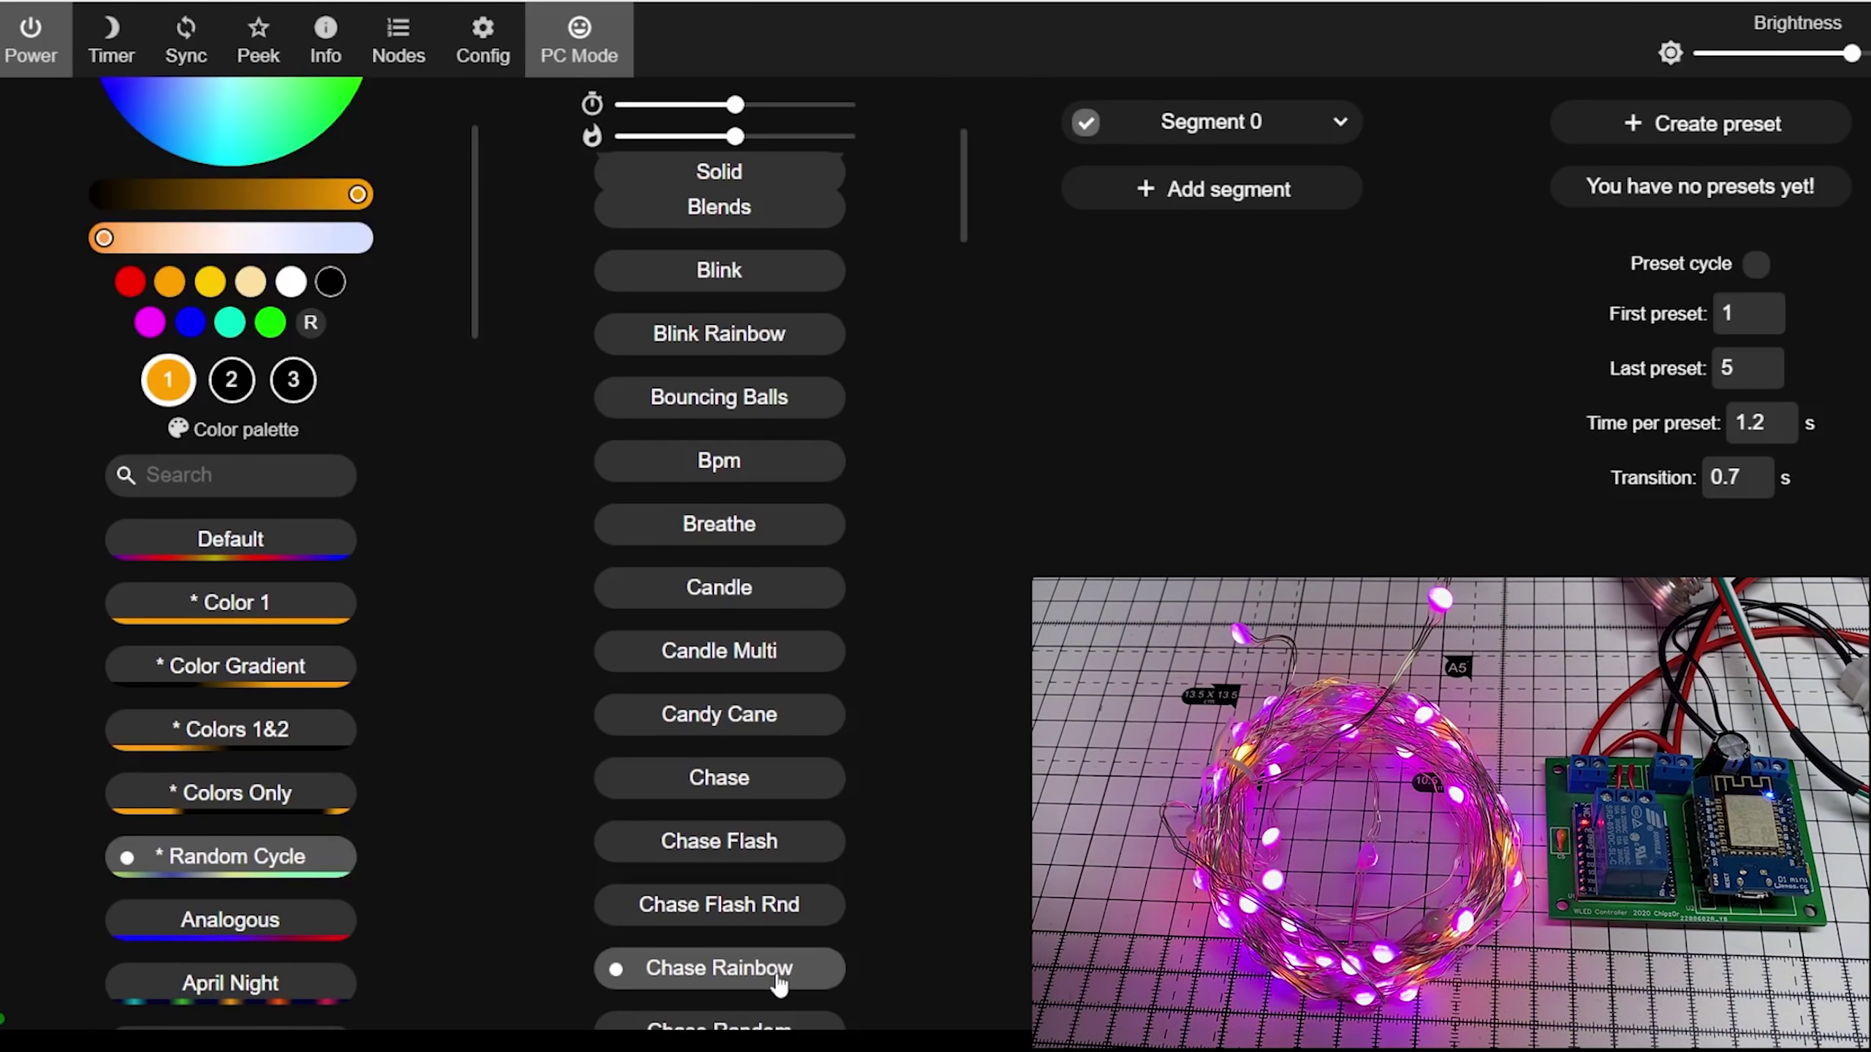
pyautogui.scroll(-15, 813, 904)
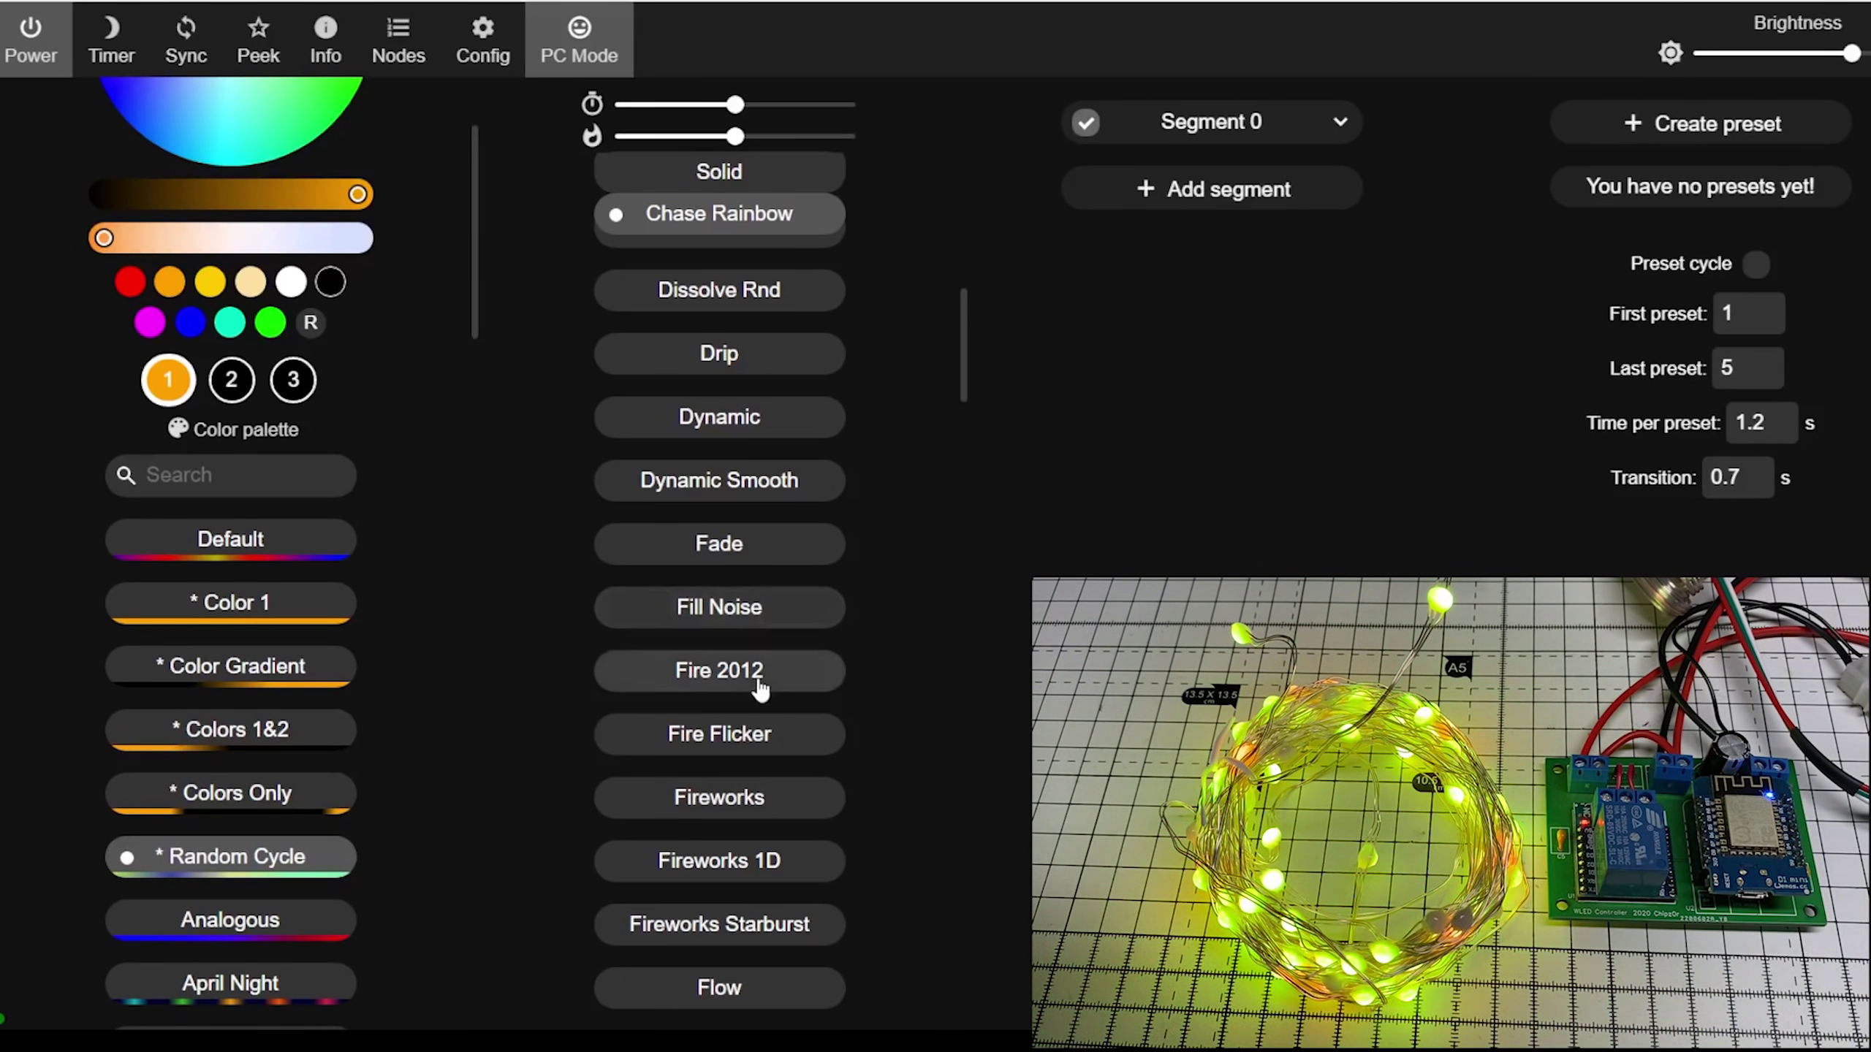
pyautogui.click(755, 752)
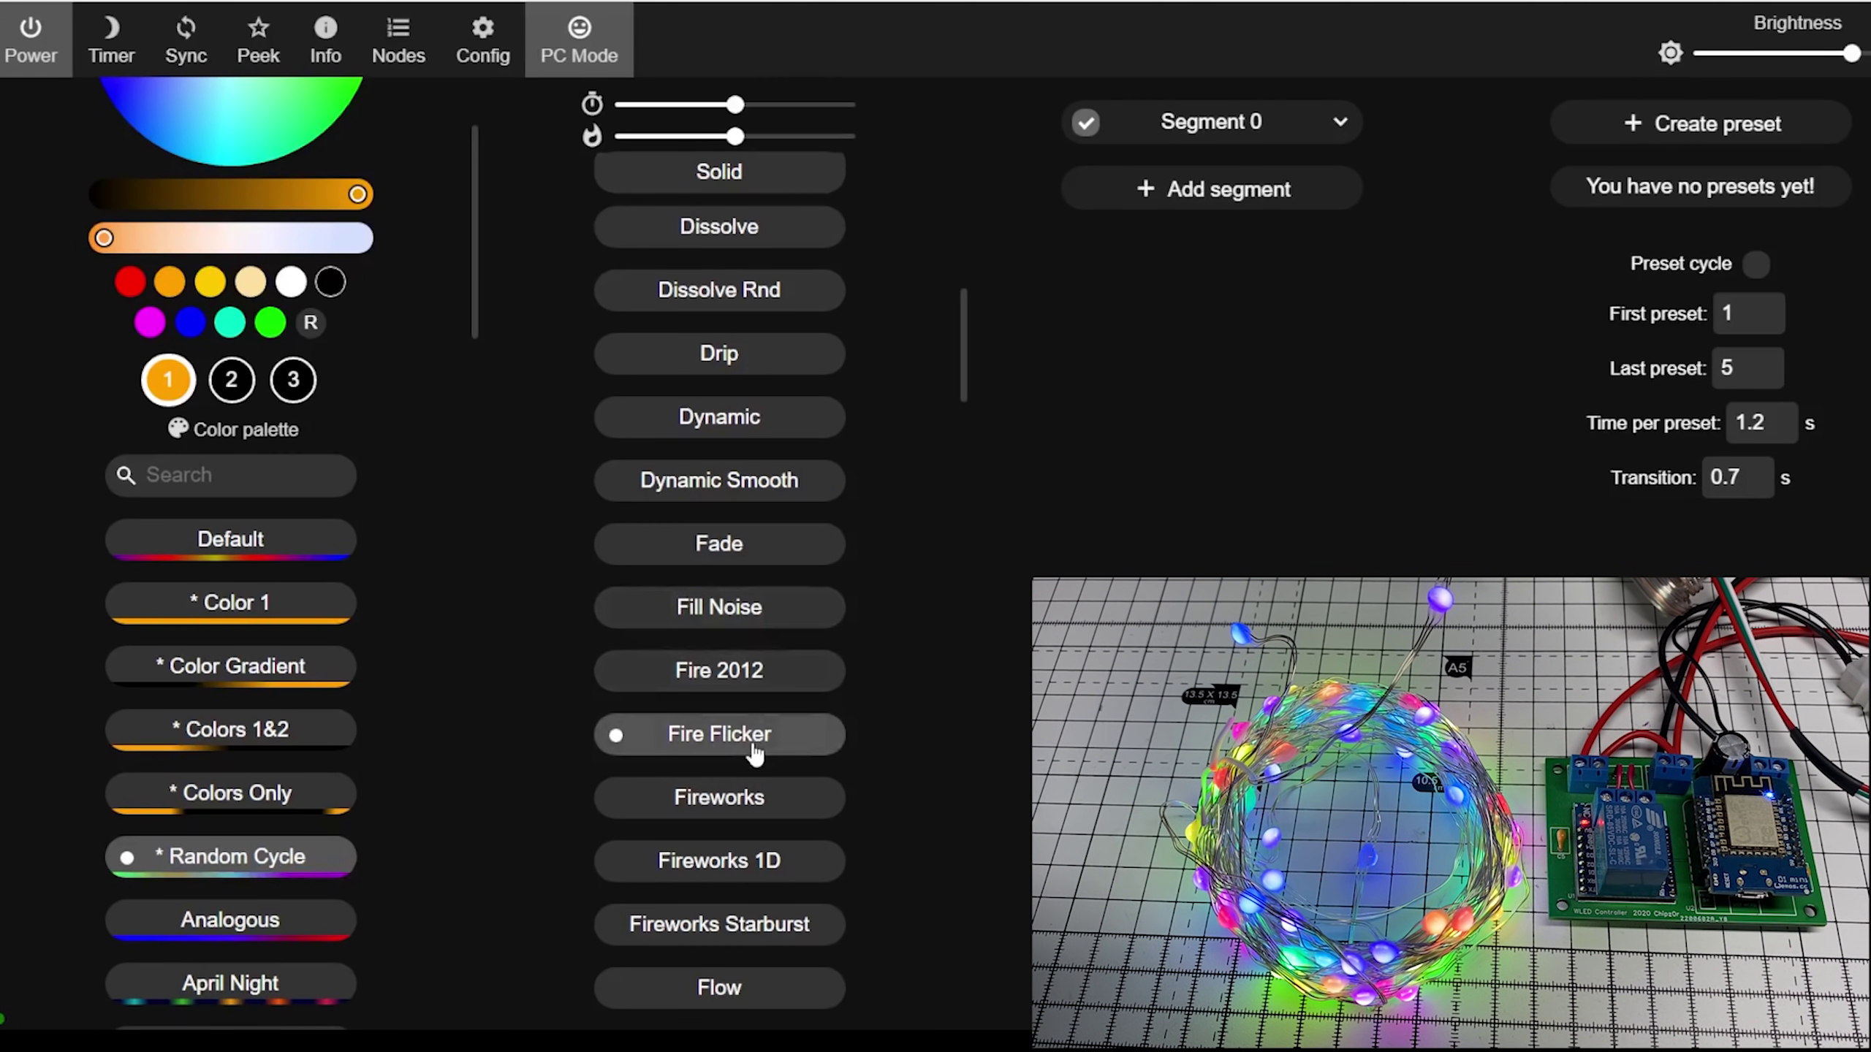
pyautogui.click(725, 797)
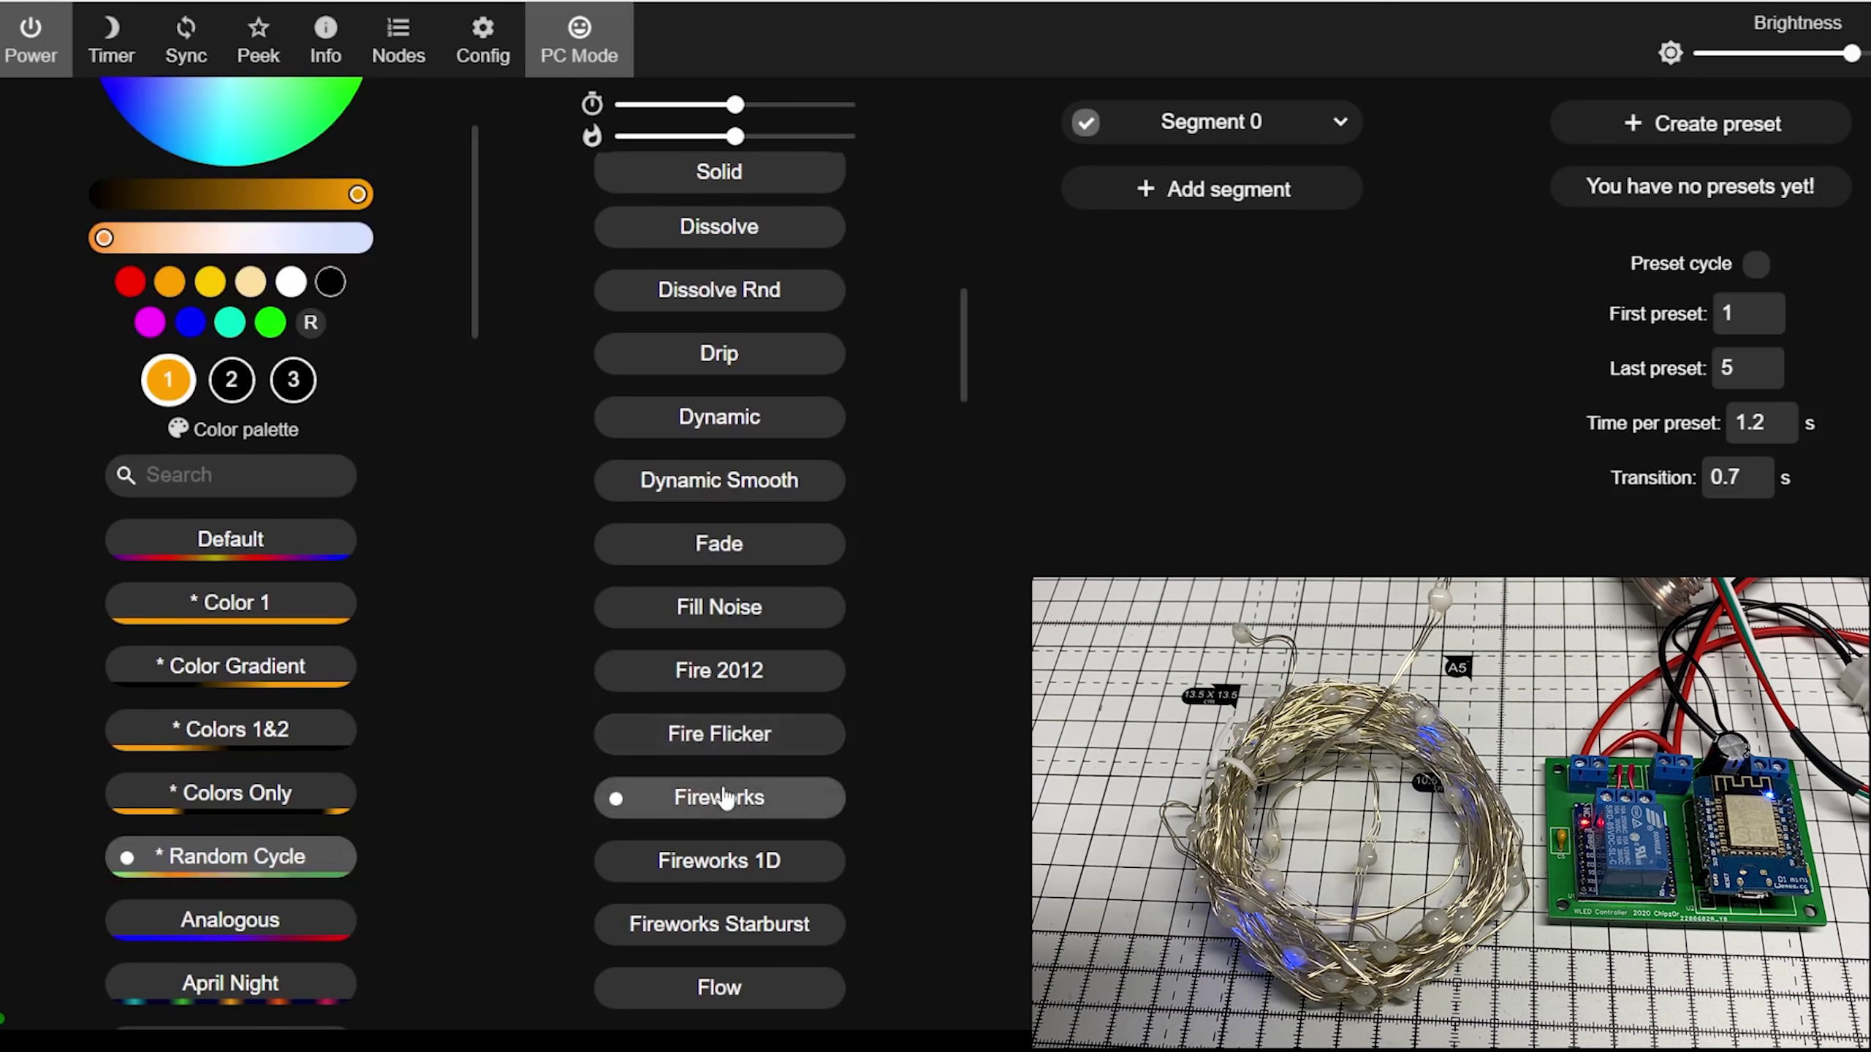
pyautogui.click(751, 937)
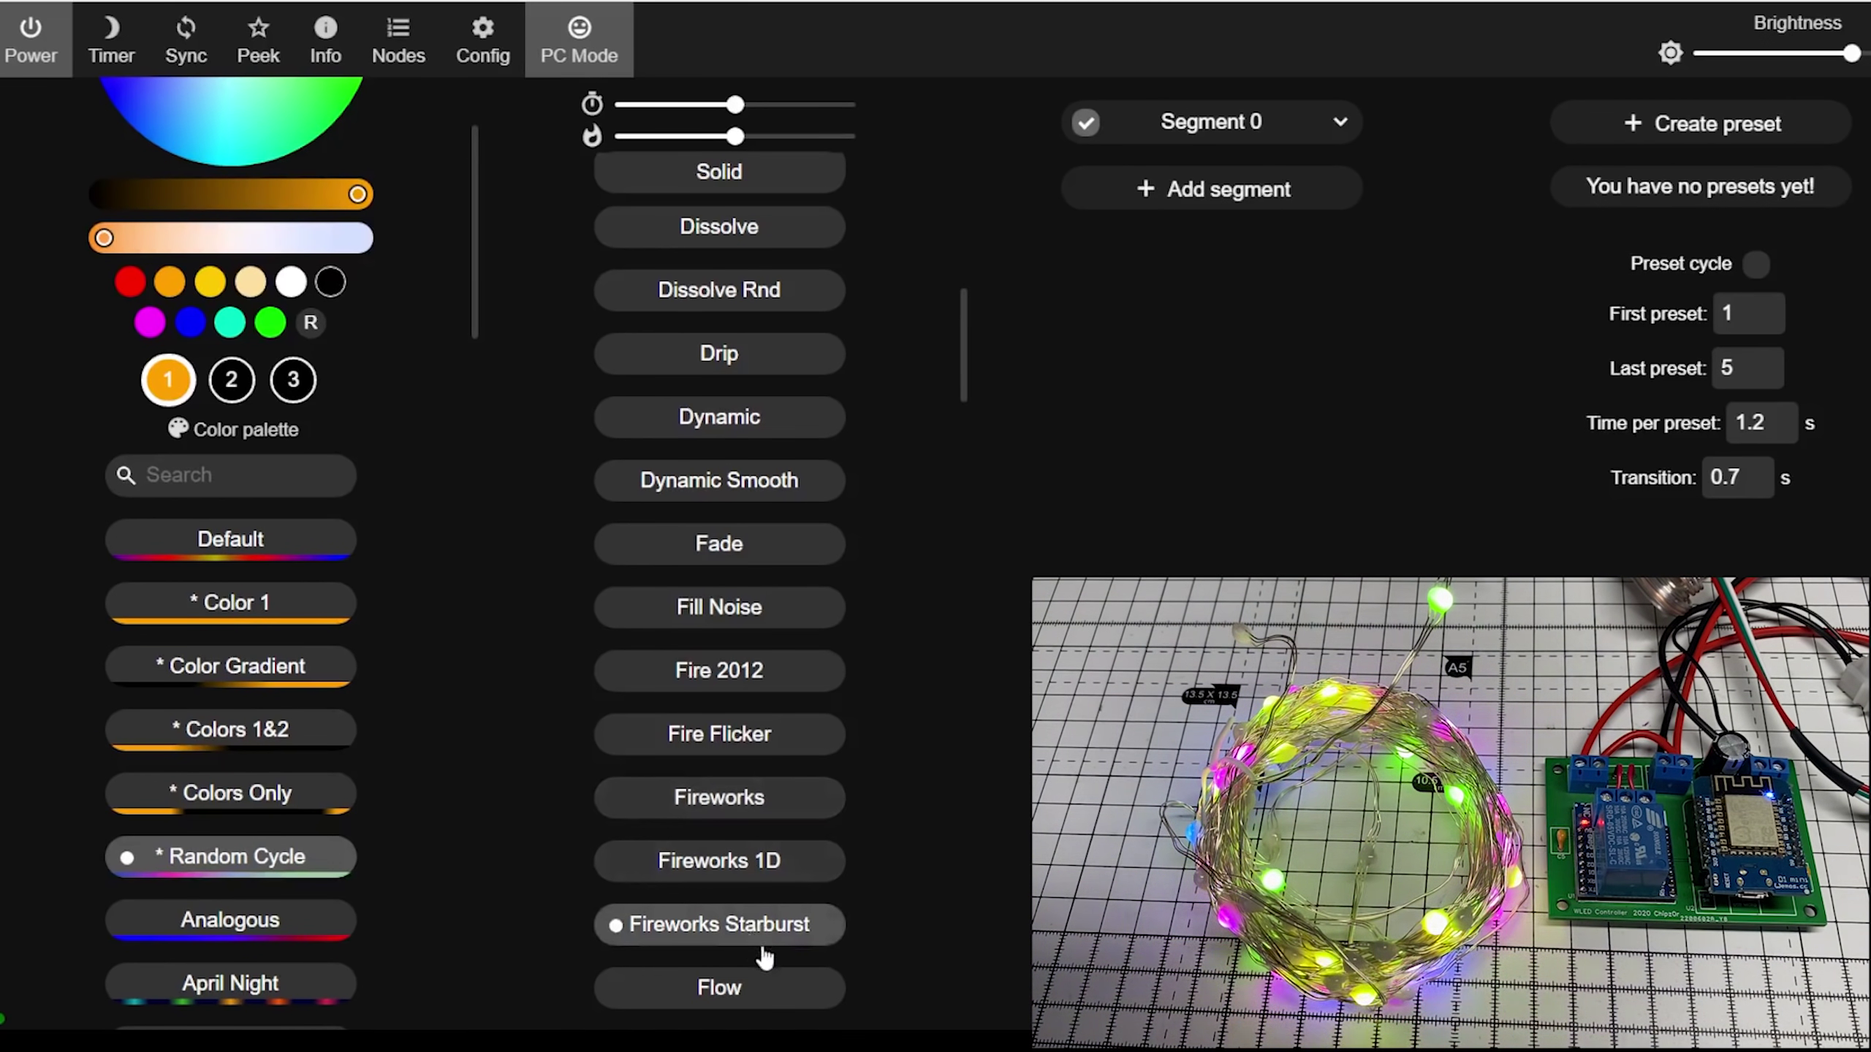
# - Try Heartbeat, Lightning and Pride 2015, then set the string back to Solid
pyautogui.scroll(-10, 758, 848)
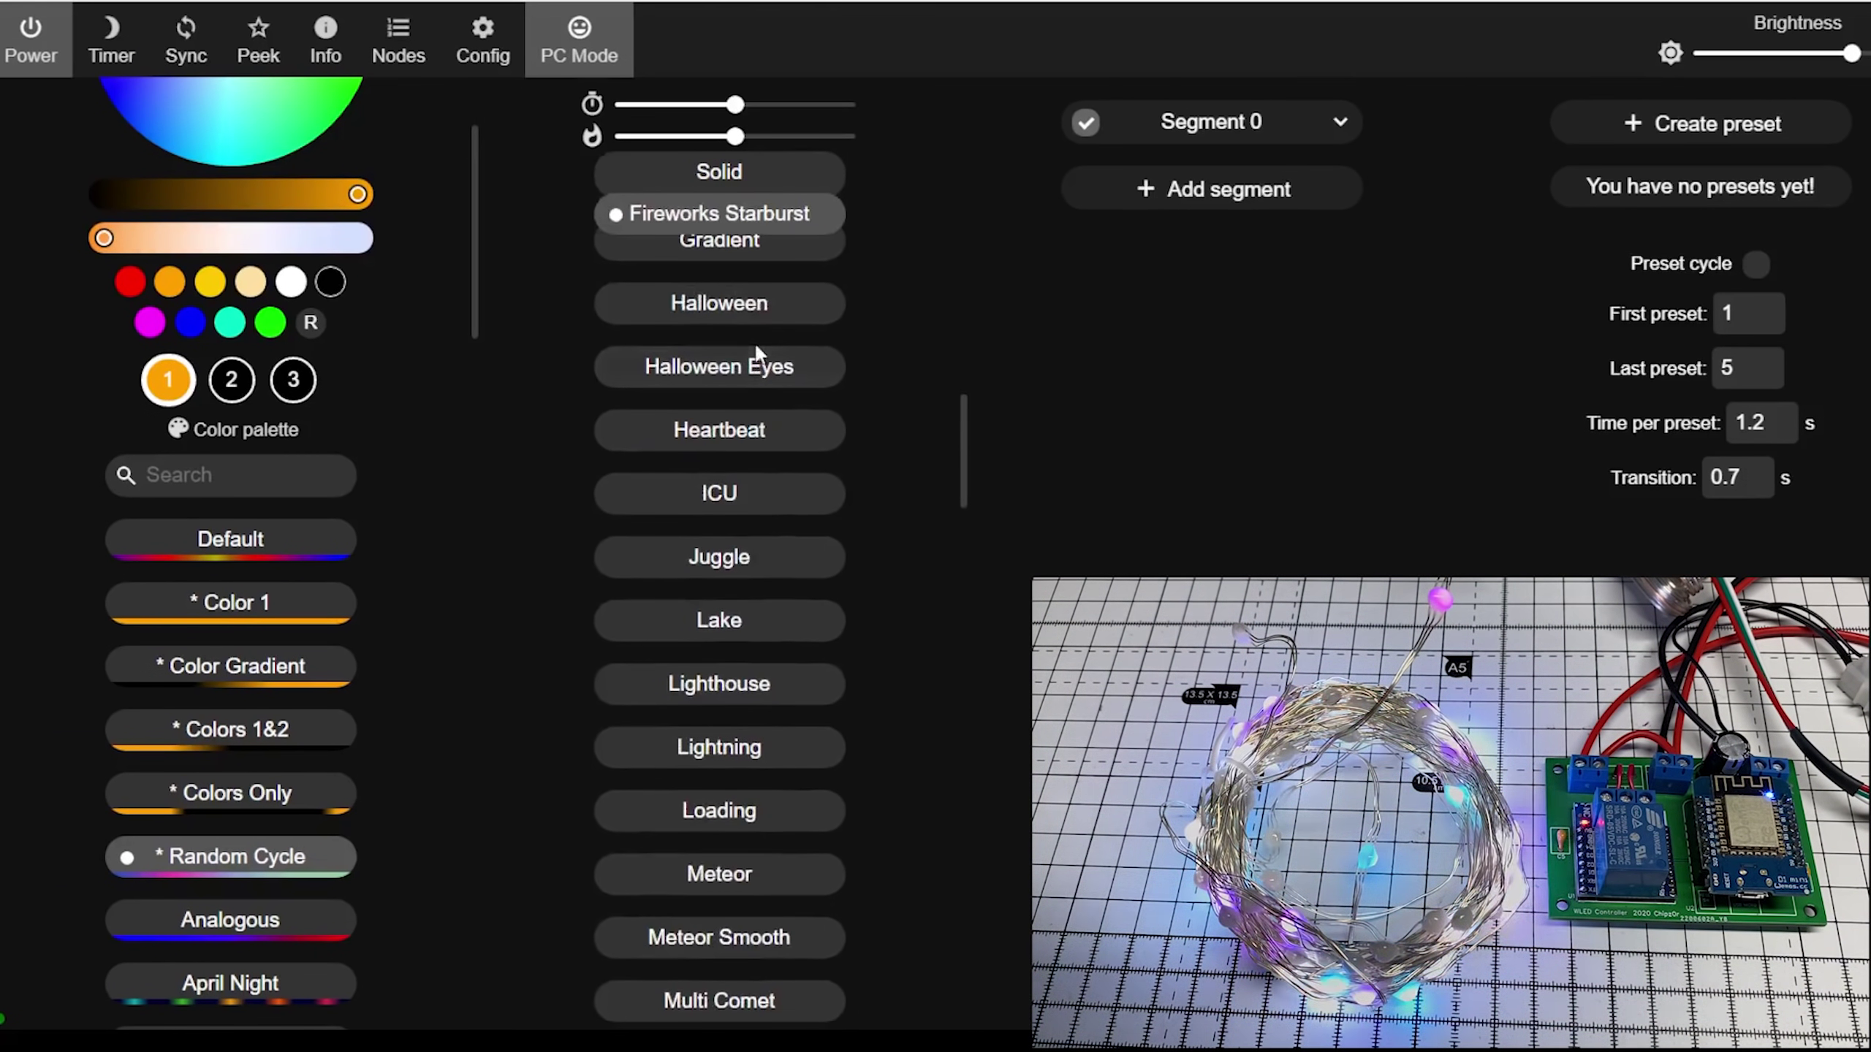
pyautogui.click(723, 435)
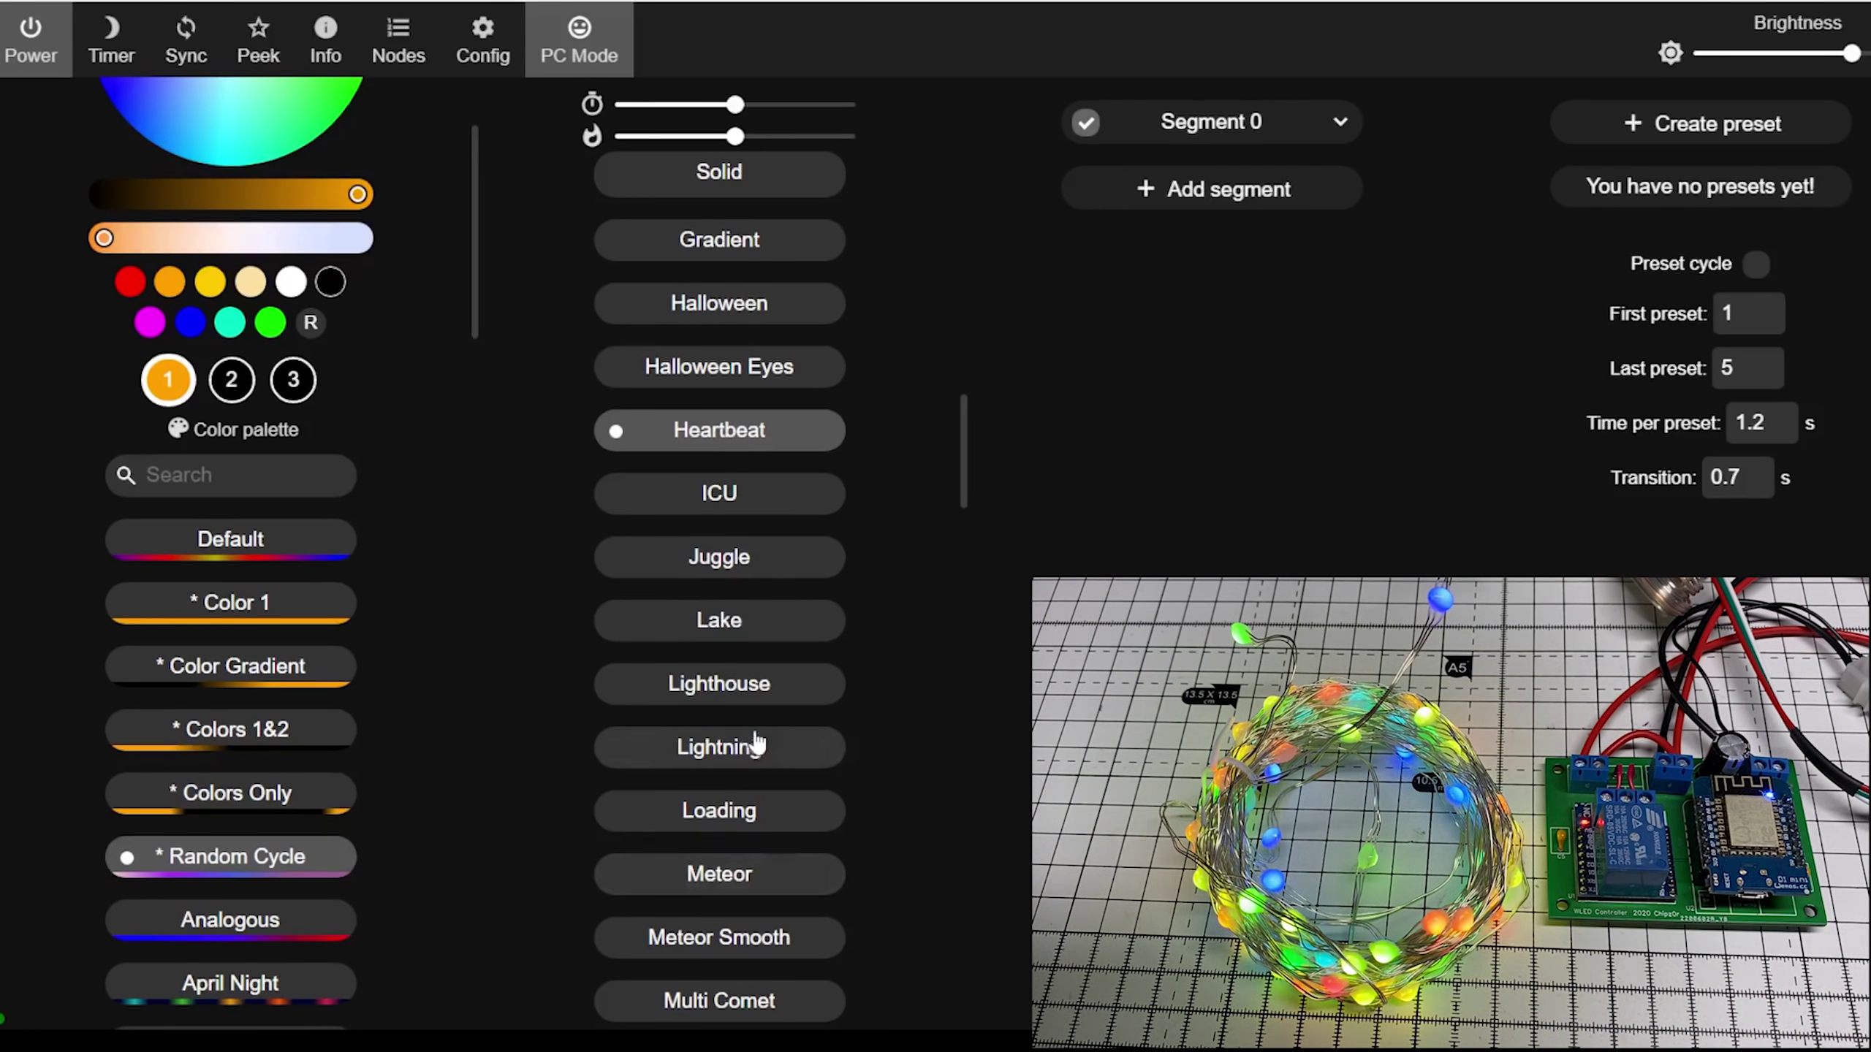
pyautogui.click(754, 769)
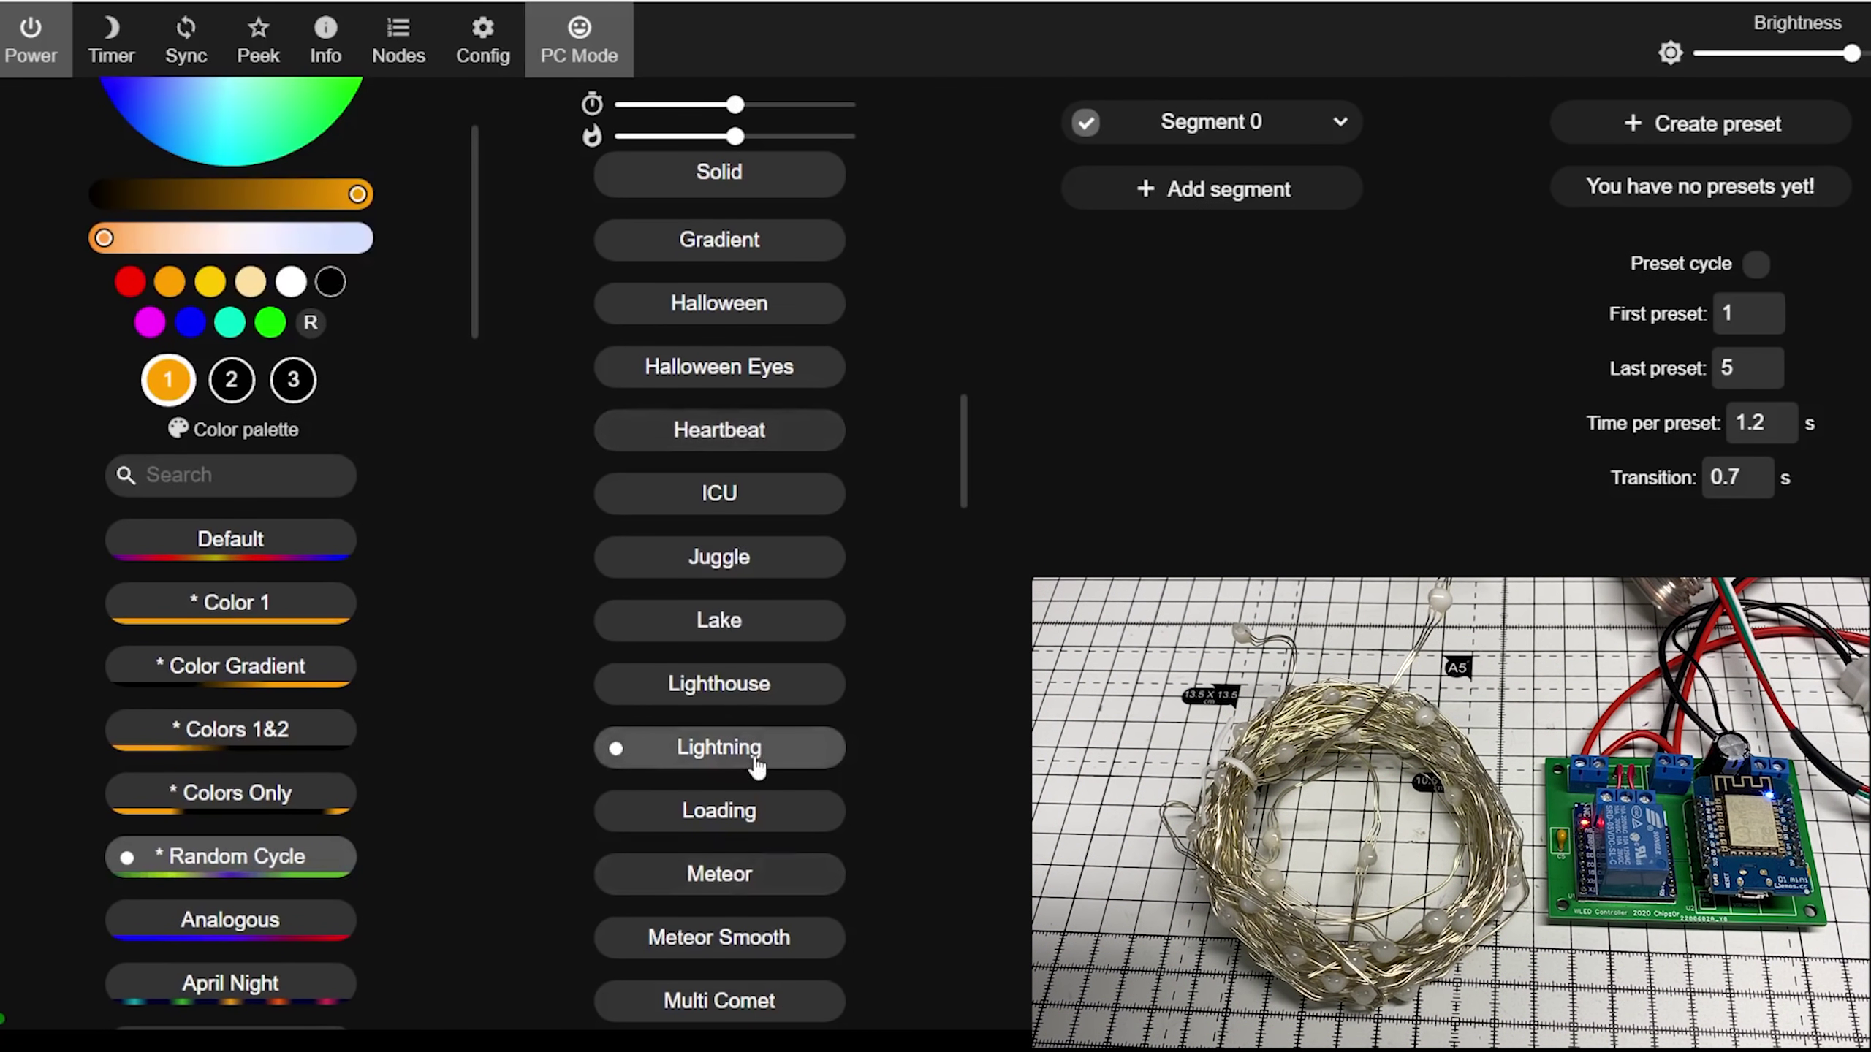
pyautogui.scroll(-15, 756, 767)
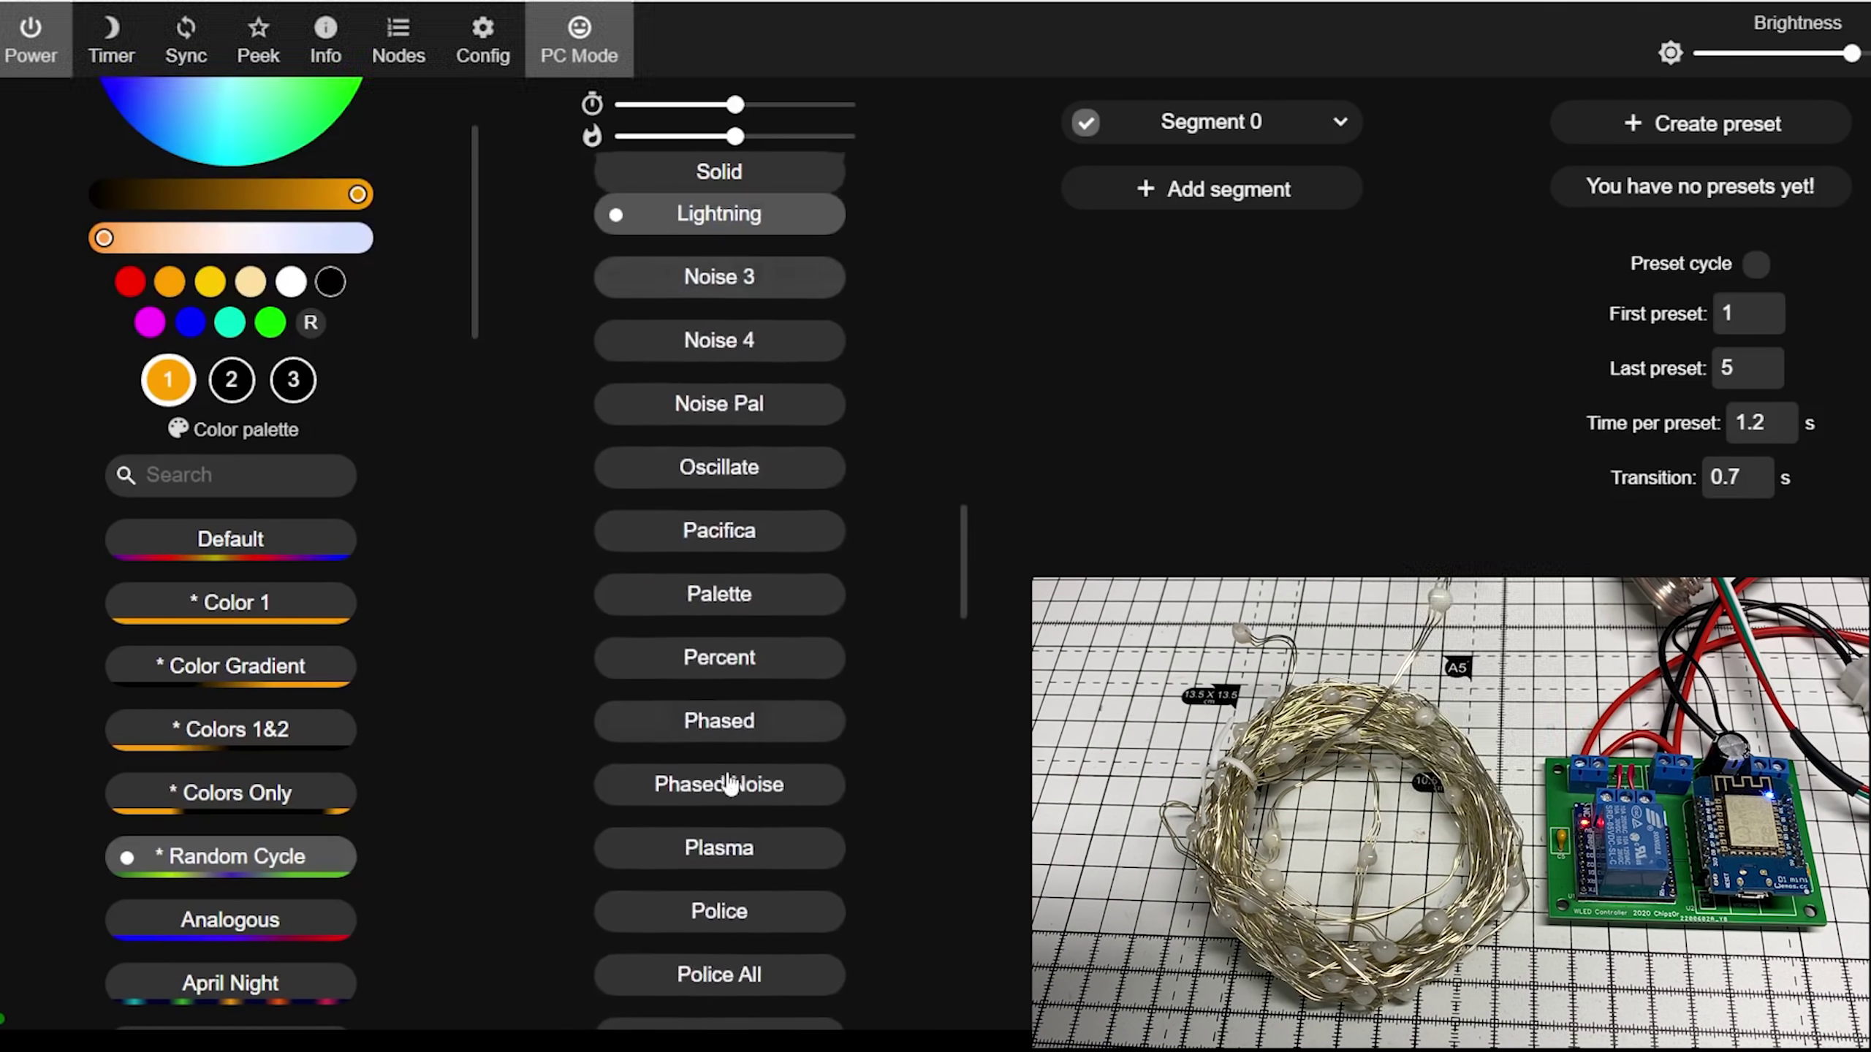
pyautogui.click(757, 720)
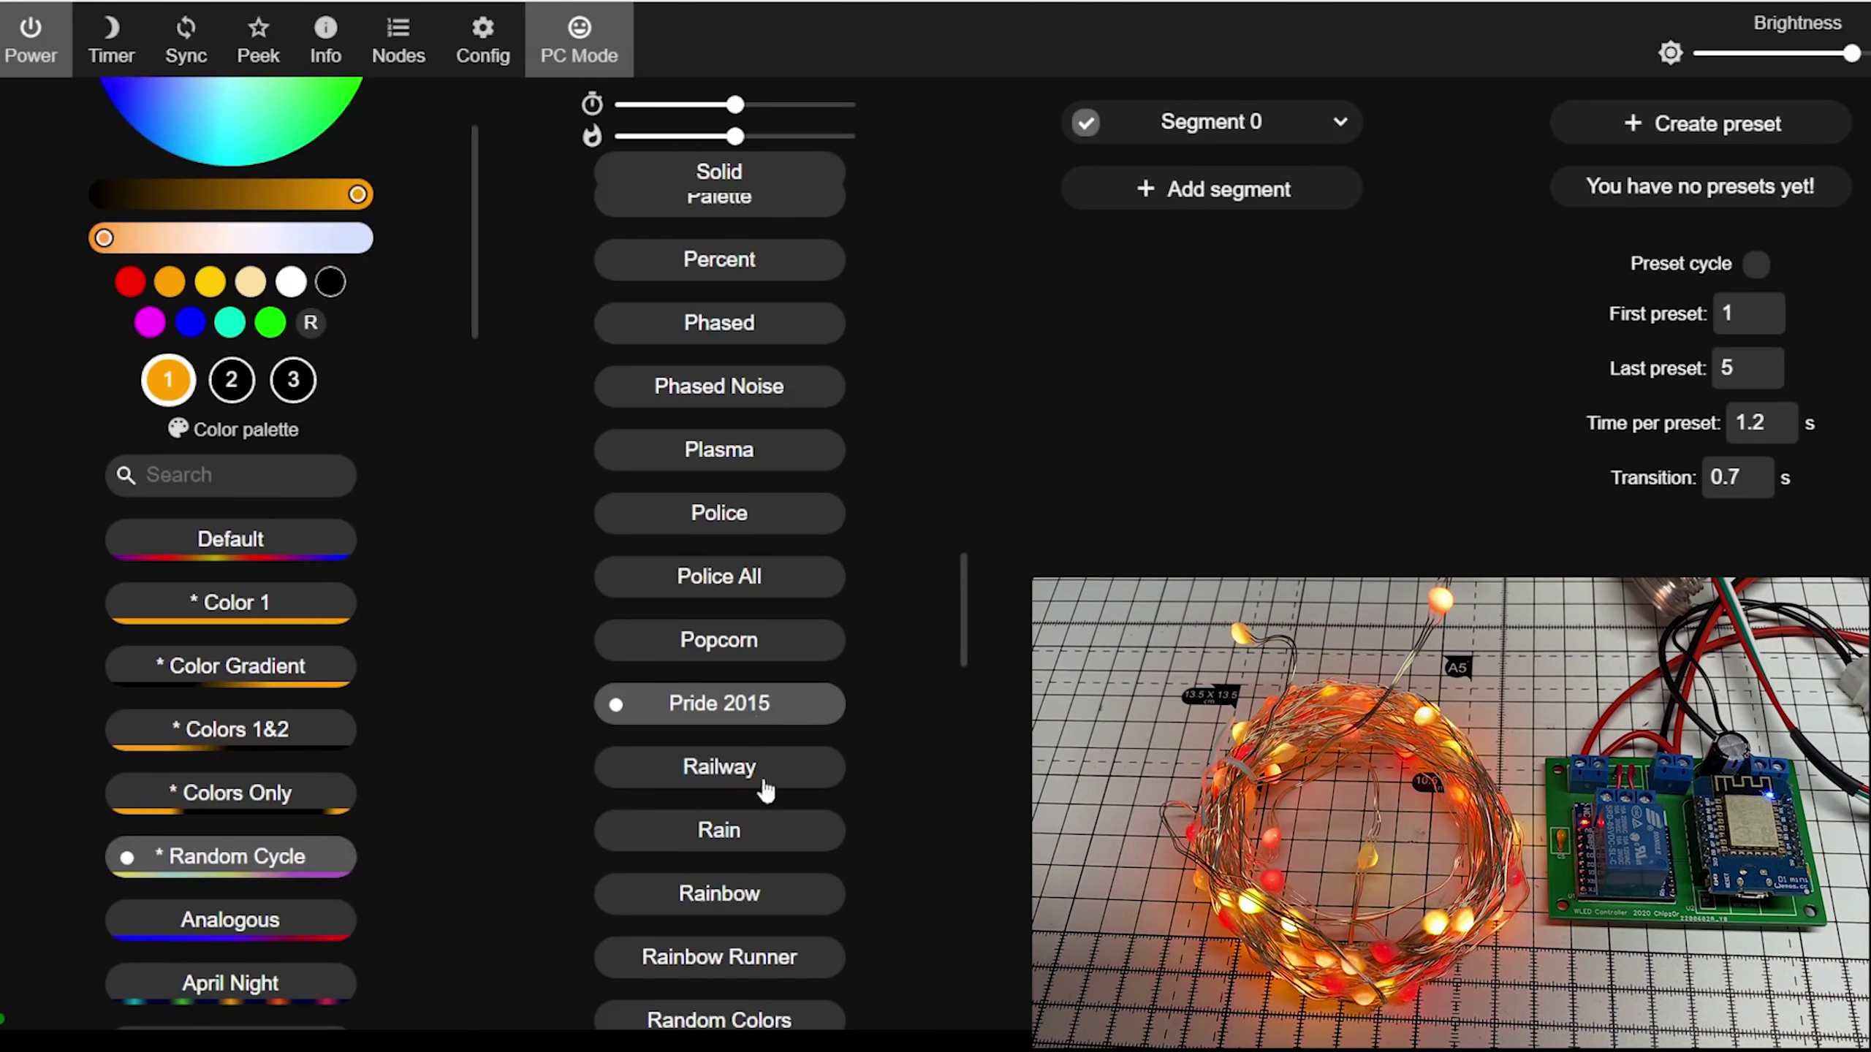
pyautogui.scroll(-1, 770, 847)
pyautogui.scroll(-4, 770, 848)
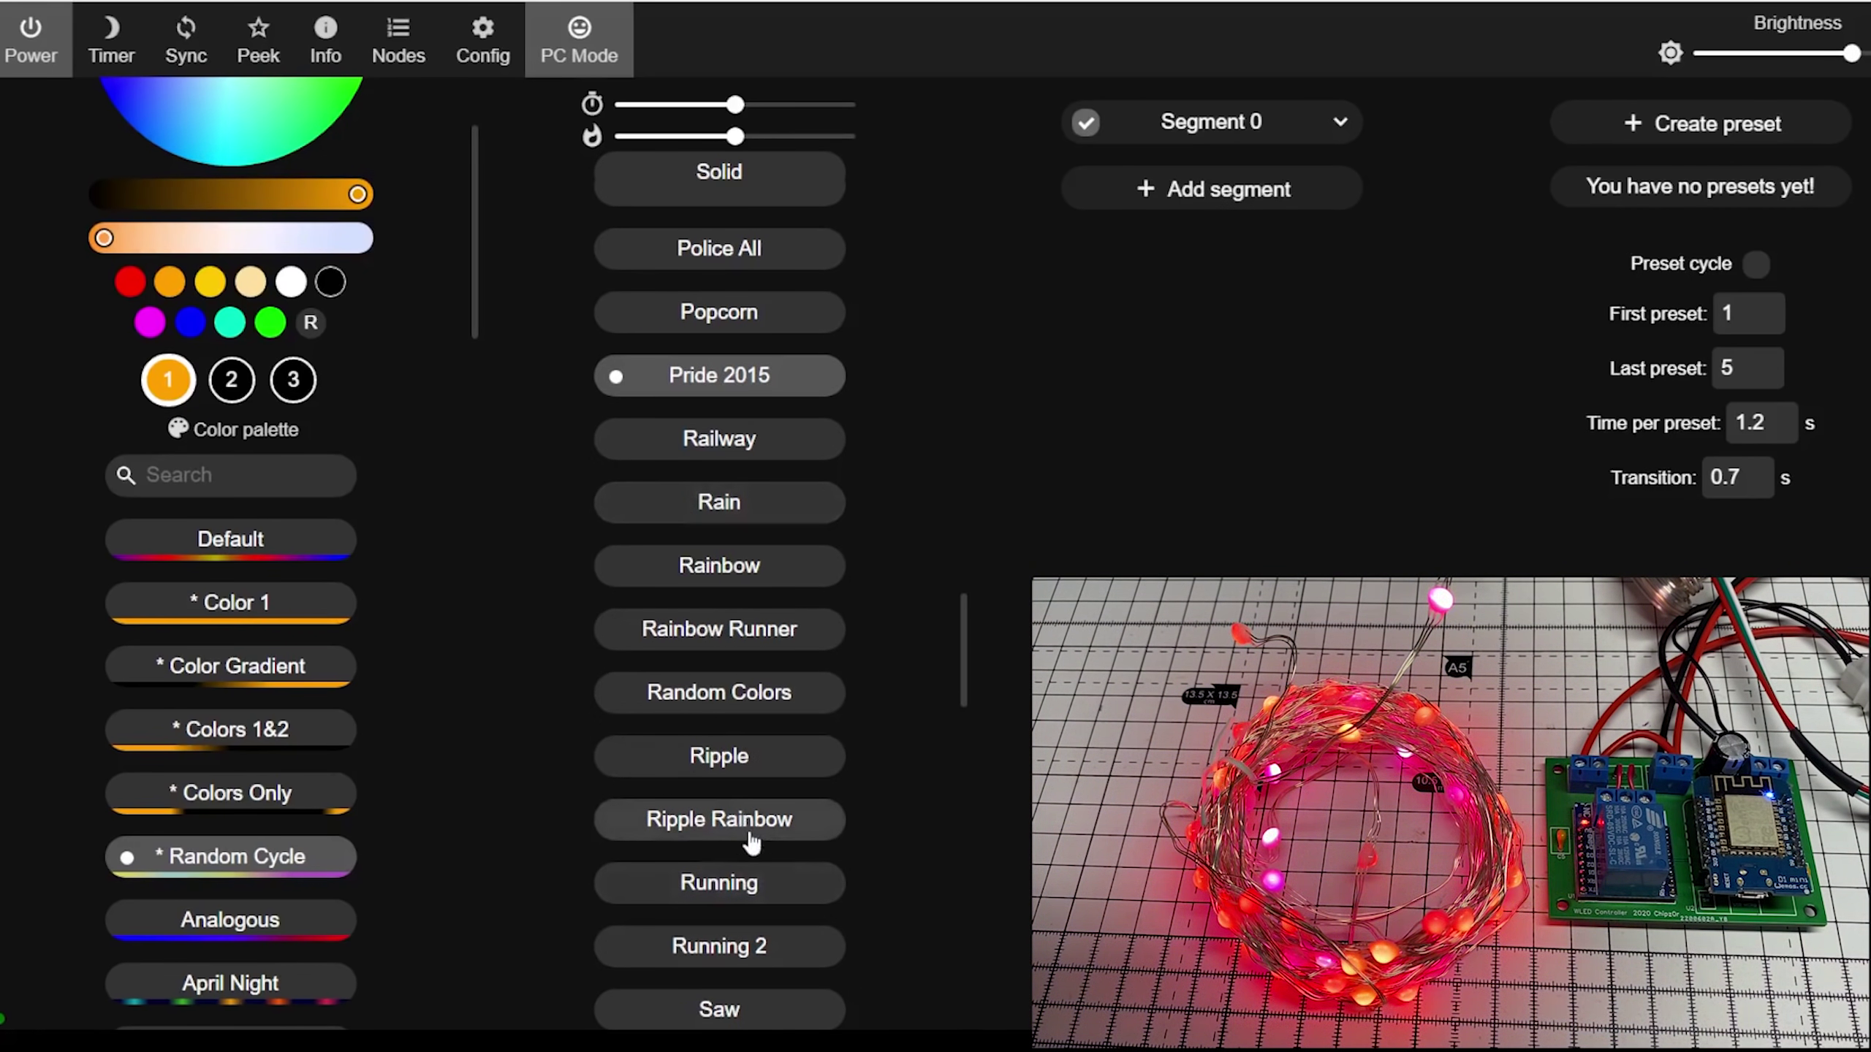
pyautogui.scroll(20, 746, 707)
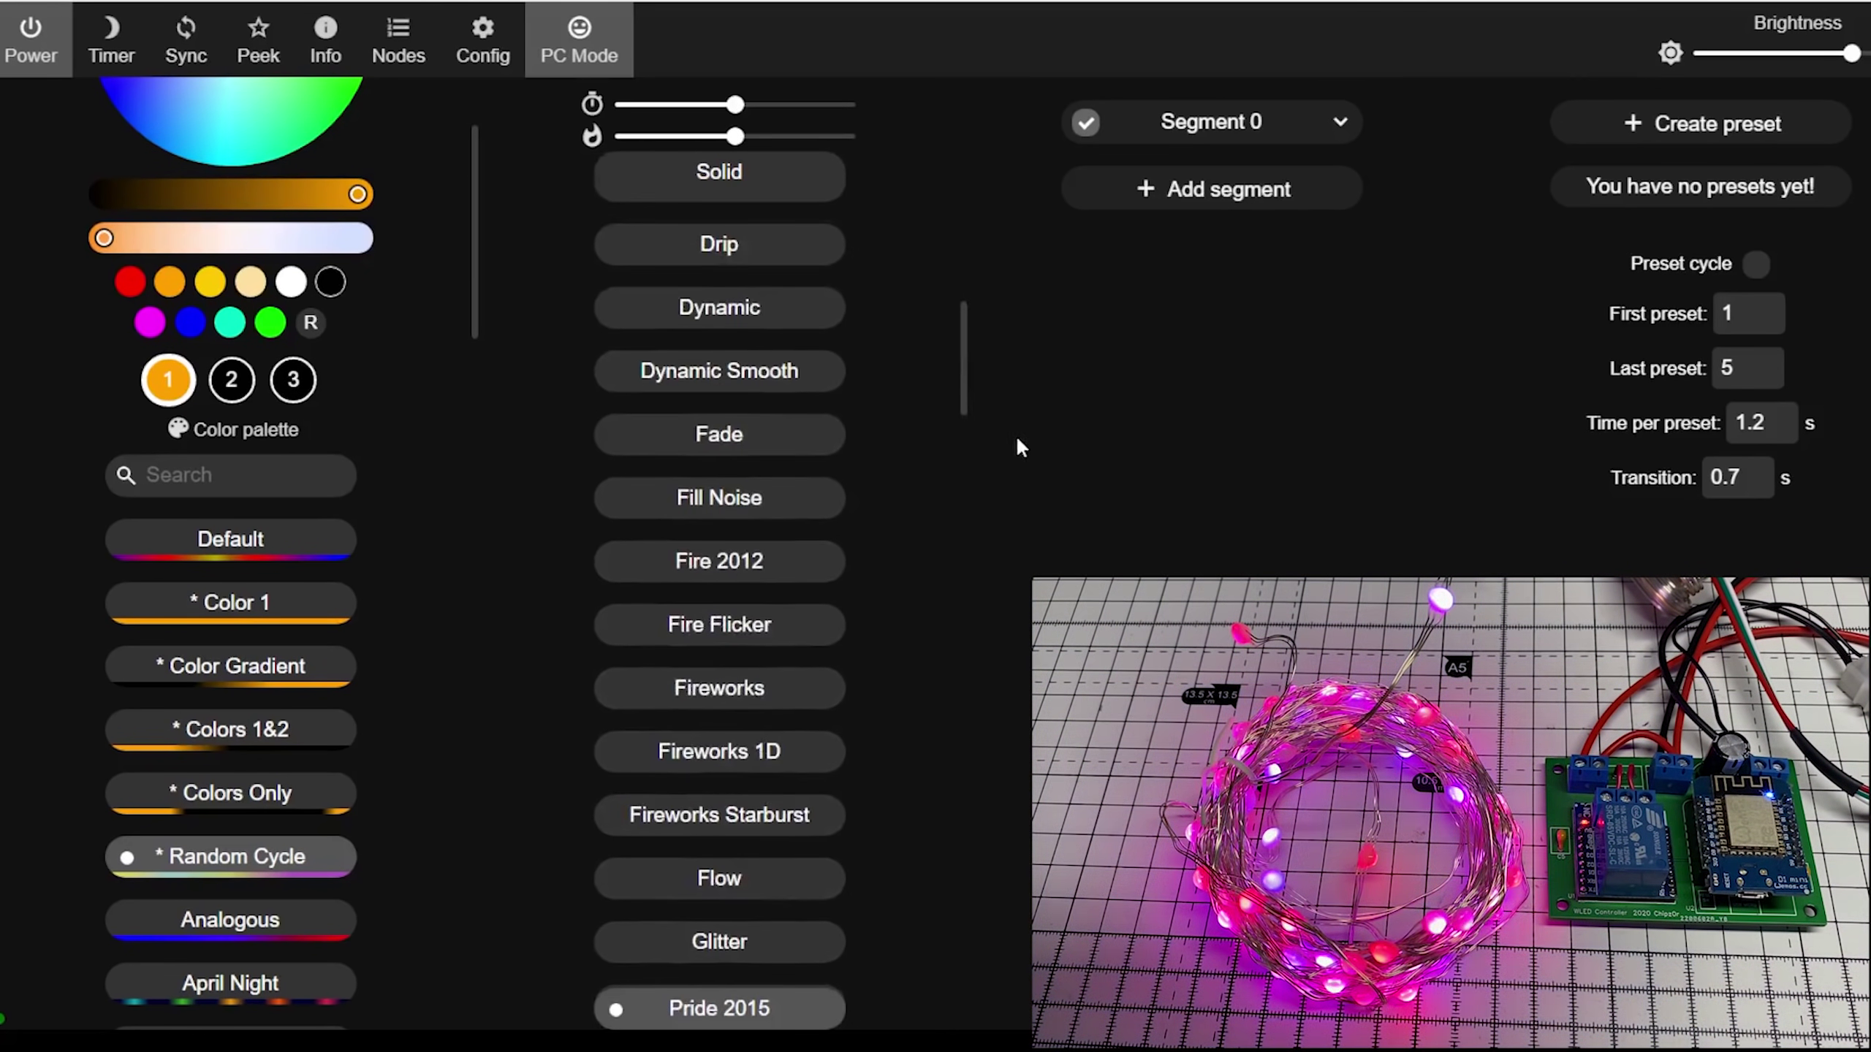
pyautogui.moveTo(970, 397); pyautogui.dragTo(950, 171)
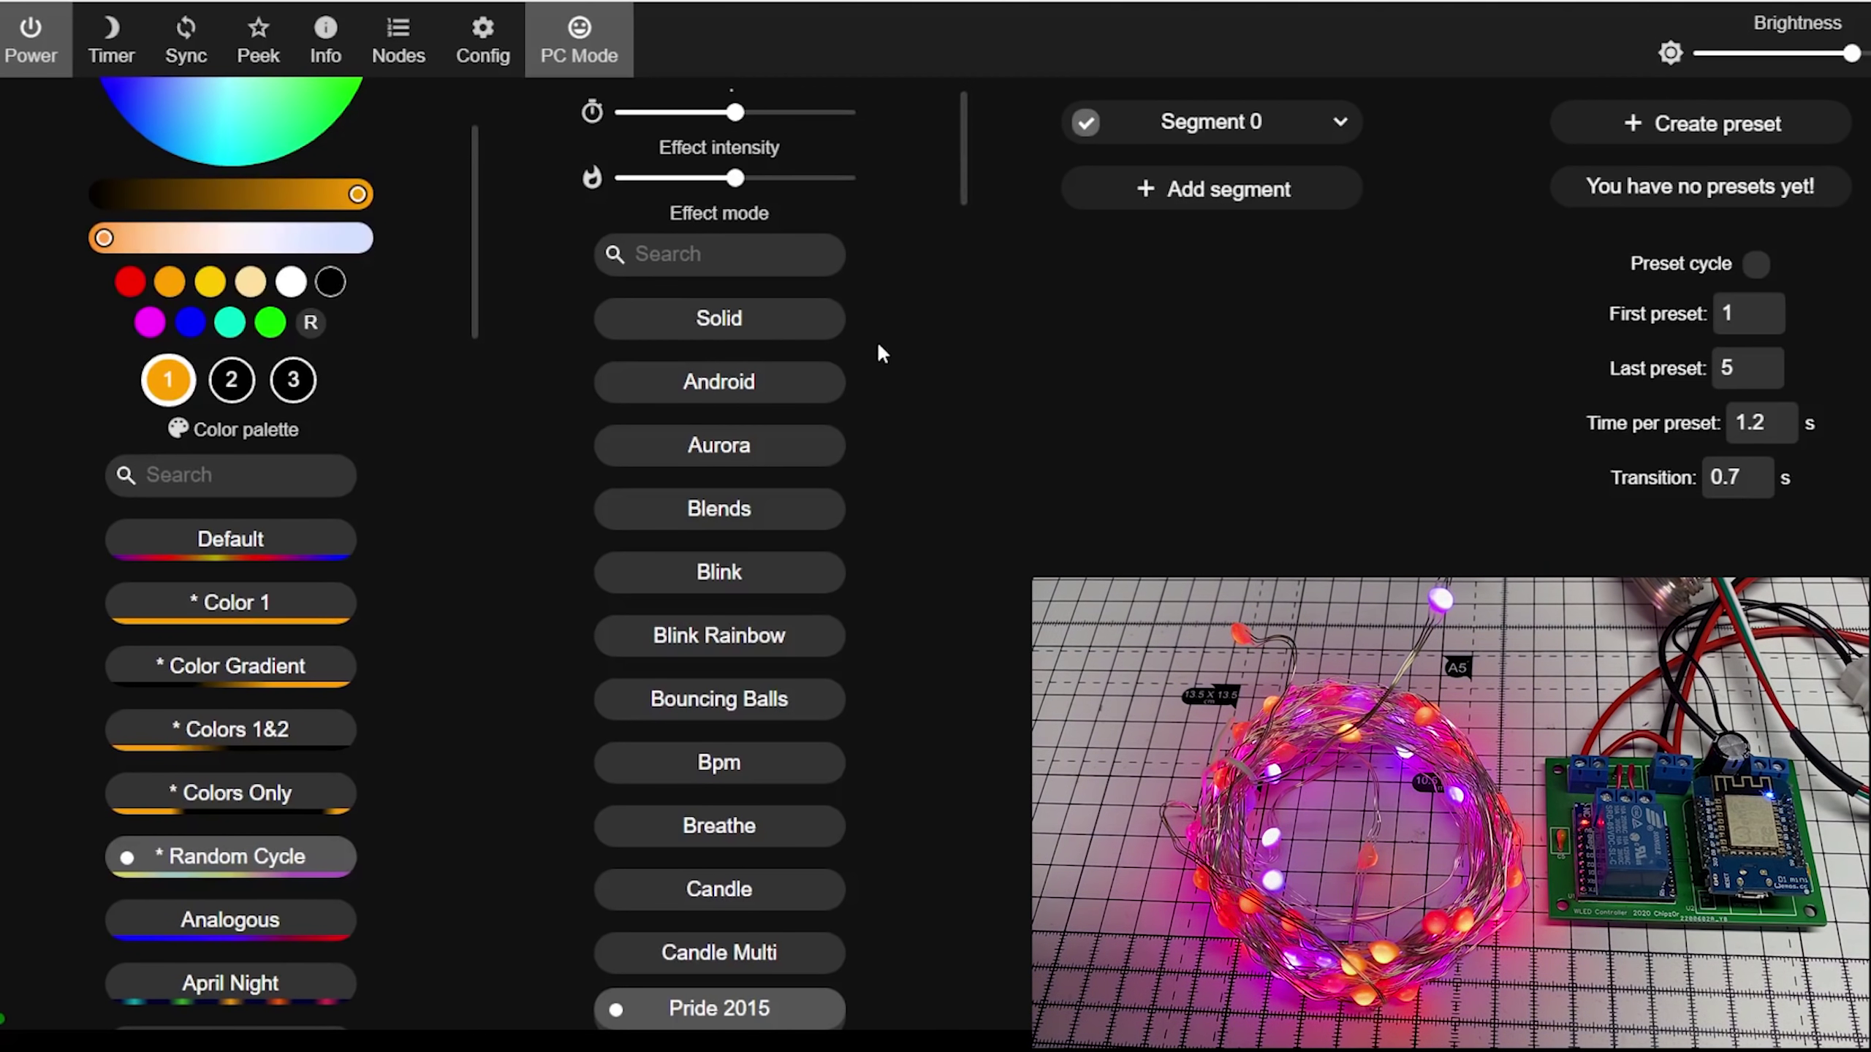
pyautogui.click(724, 336)
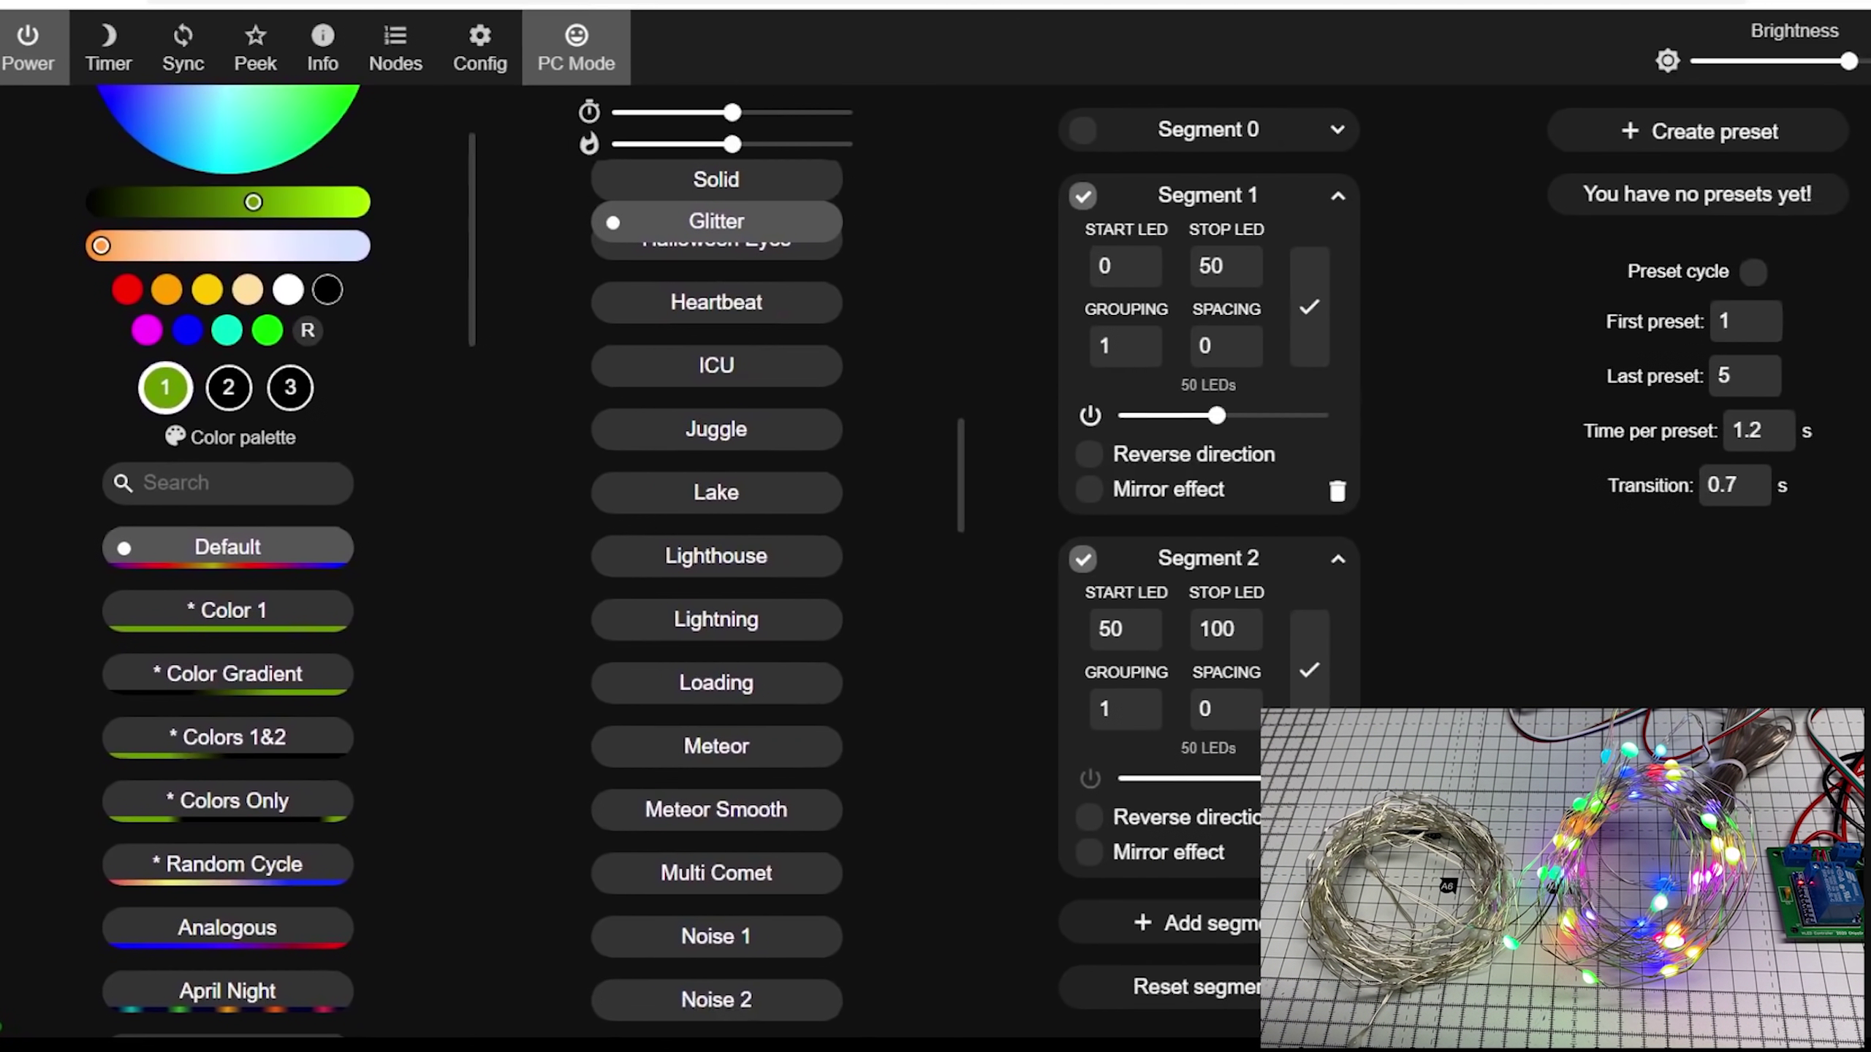
# - Set Segment 1 brightness to about 80% and turn Segment 2 brightness well up
pyautogui.moveTo(1217, 415); pyautogui.dragTo(1319, 415)
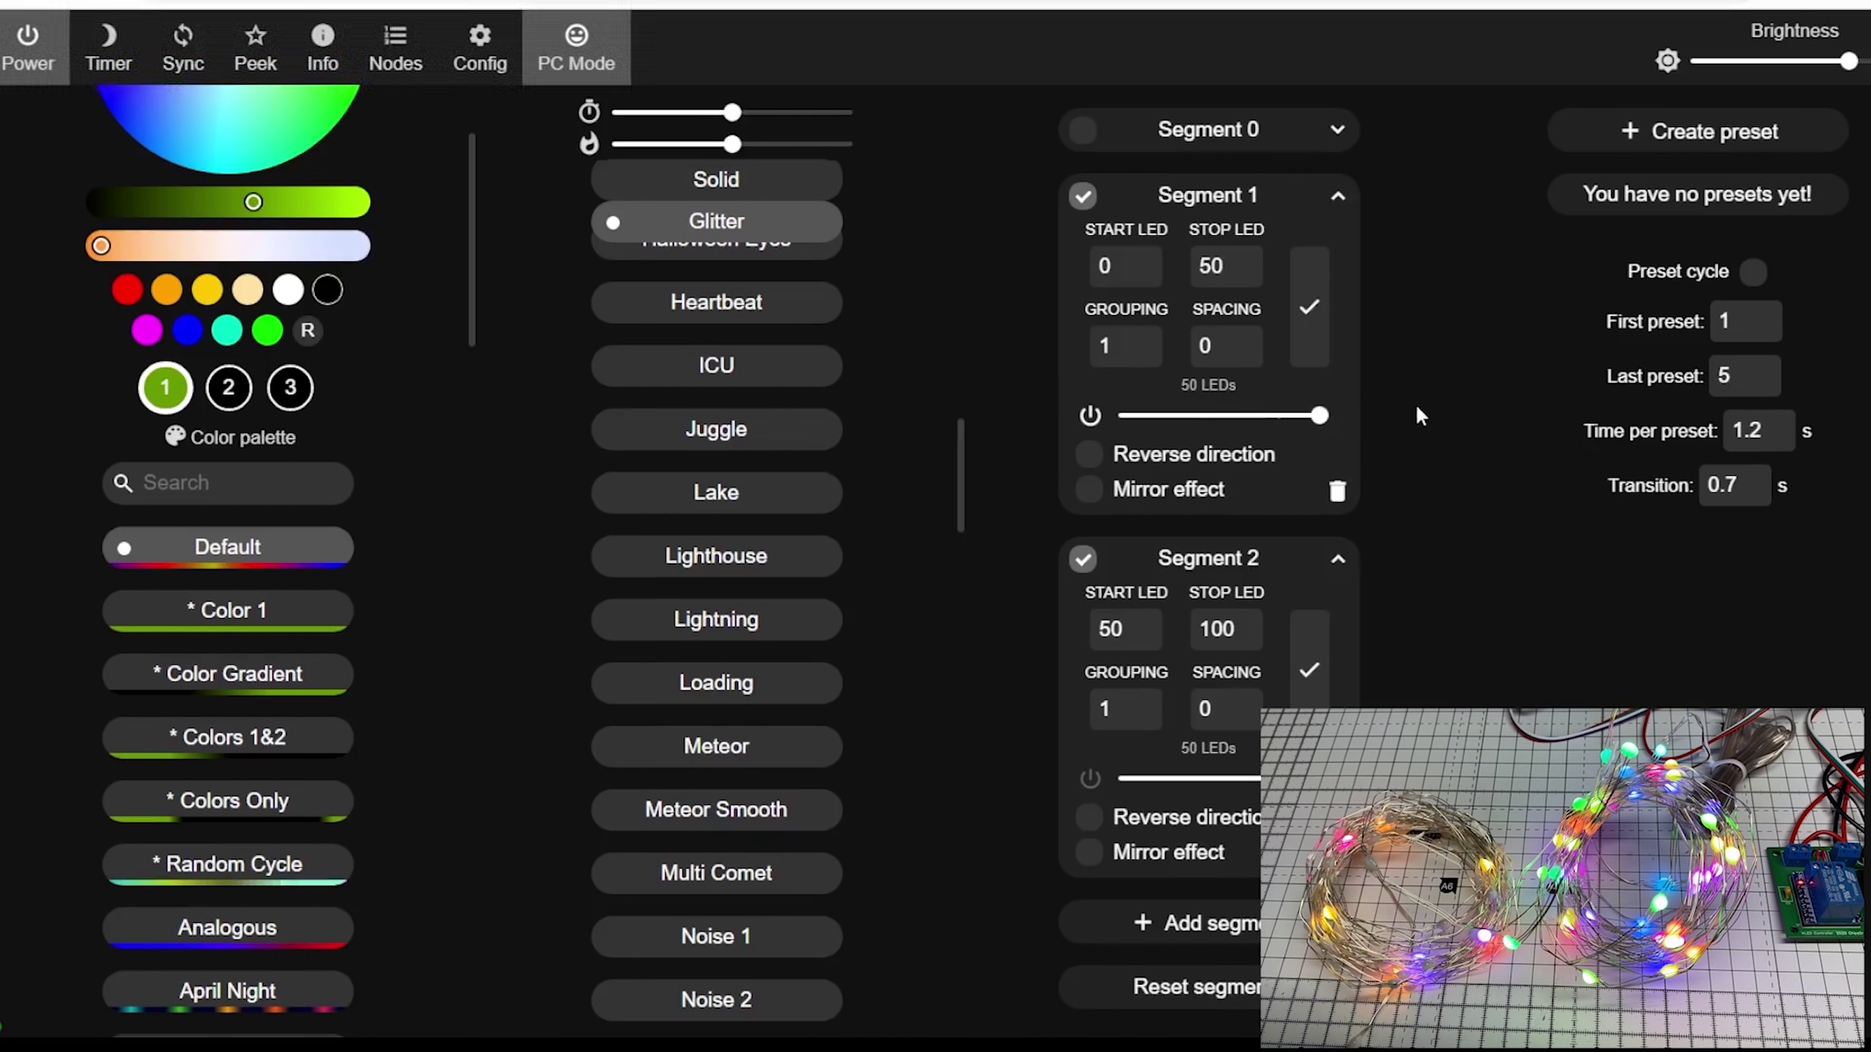
pyautogui.moveTo(1320, 417); pyautogui.dragTo(1120, 424)
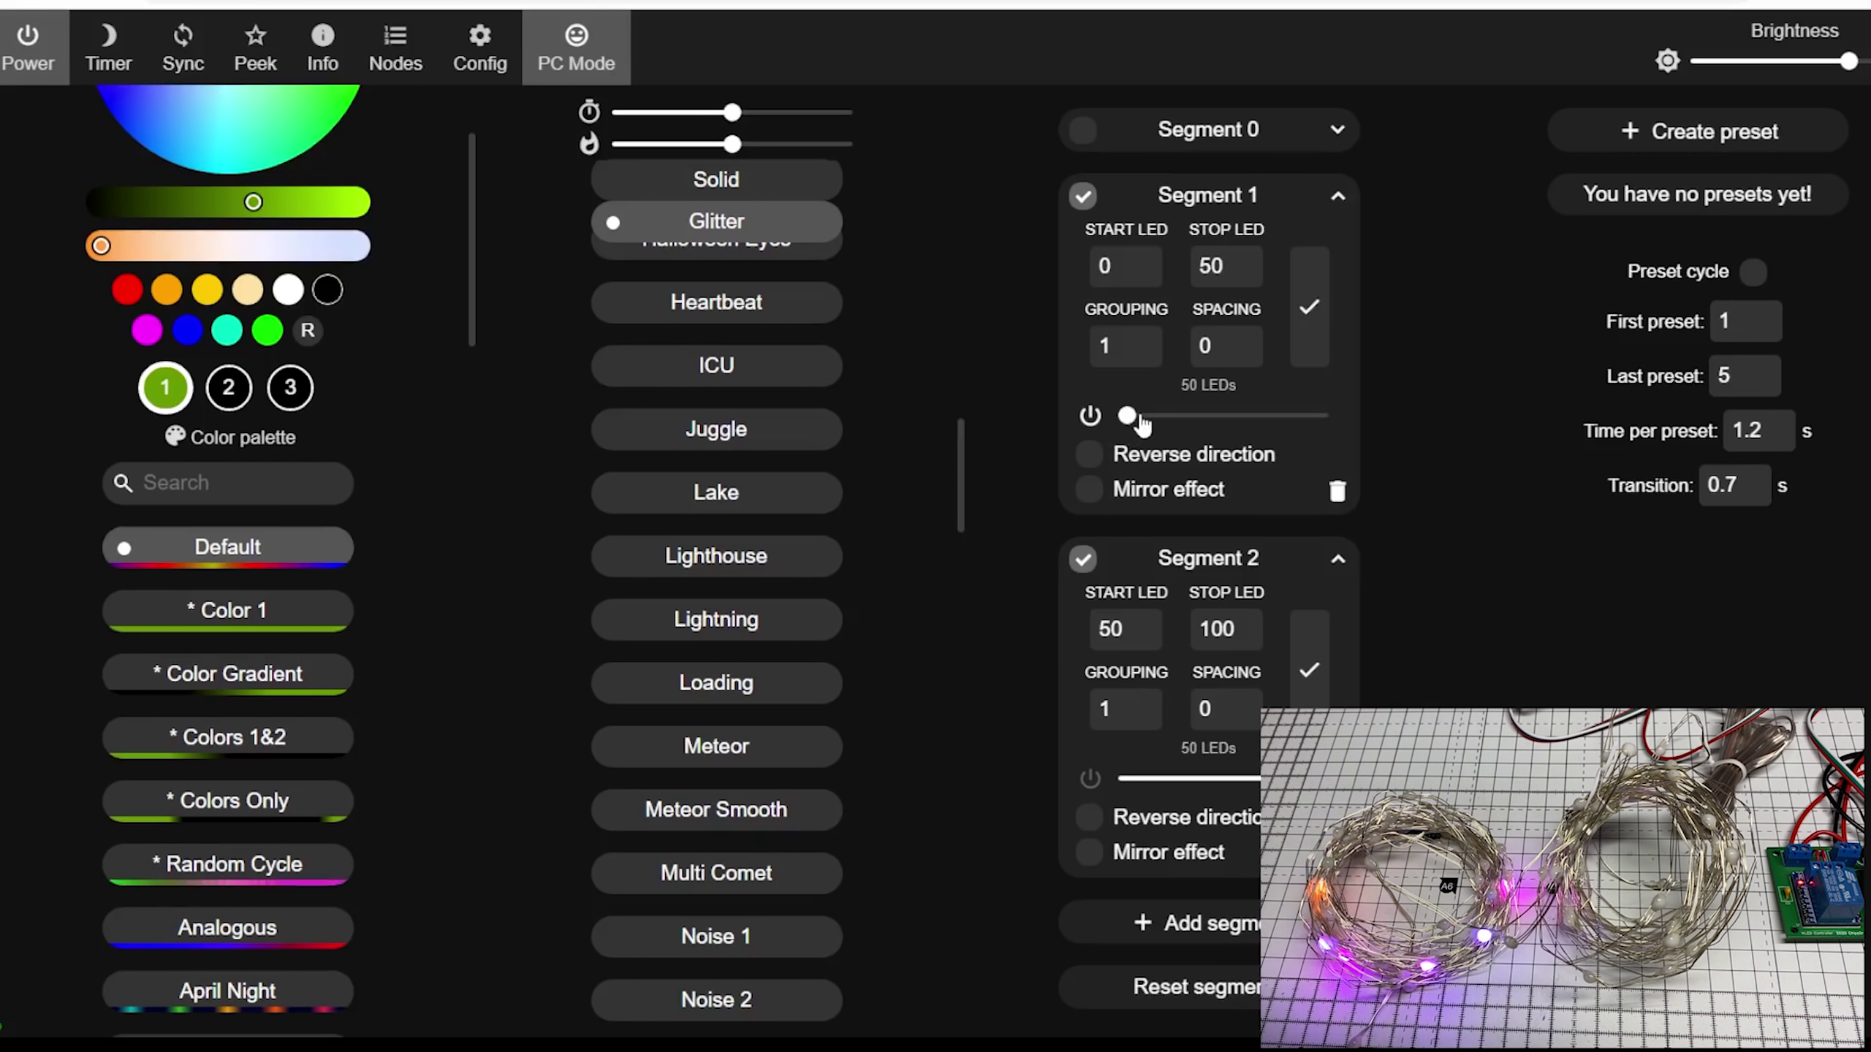
pyautogui.moveTo(1127, 417); pyautogui.dragTo(1280, 417)
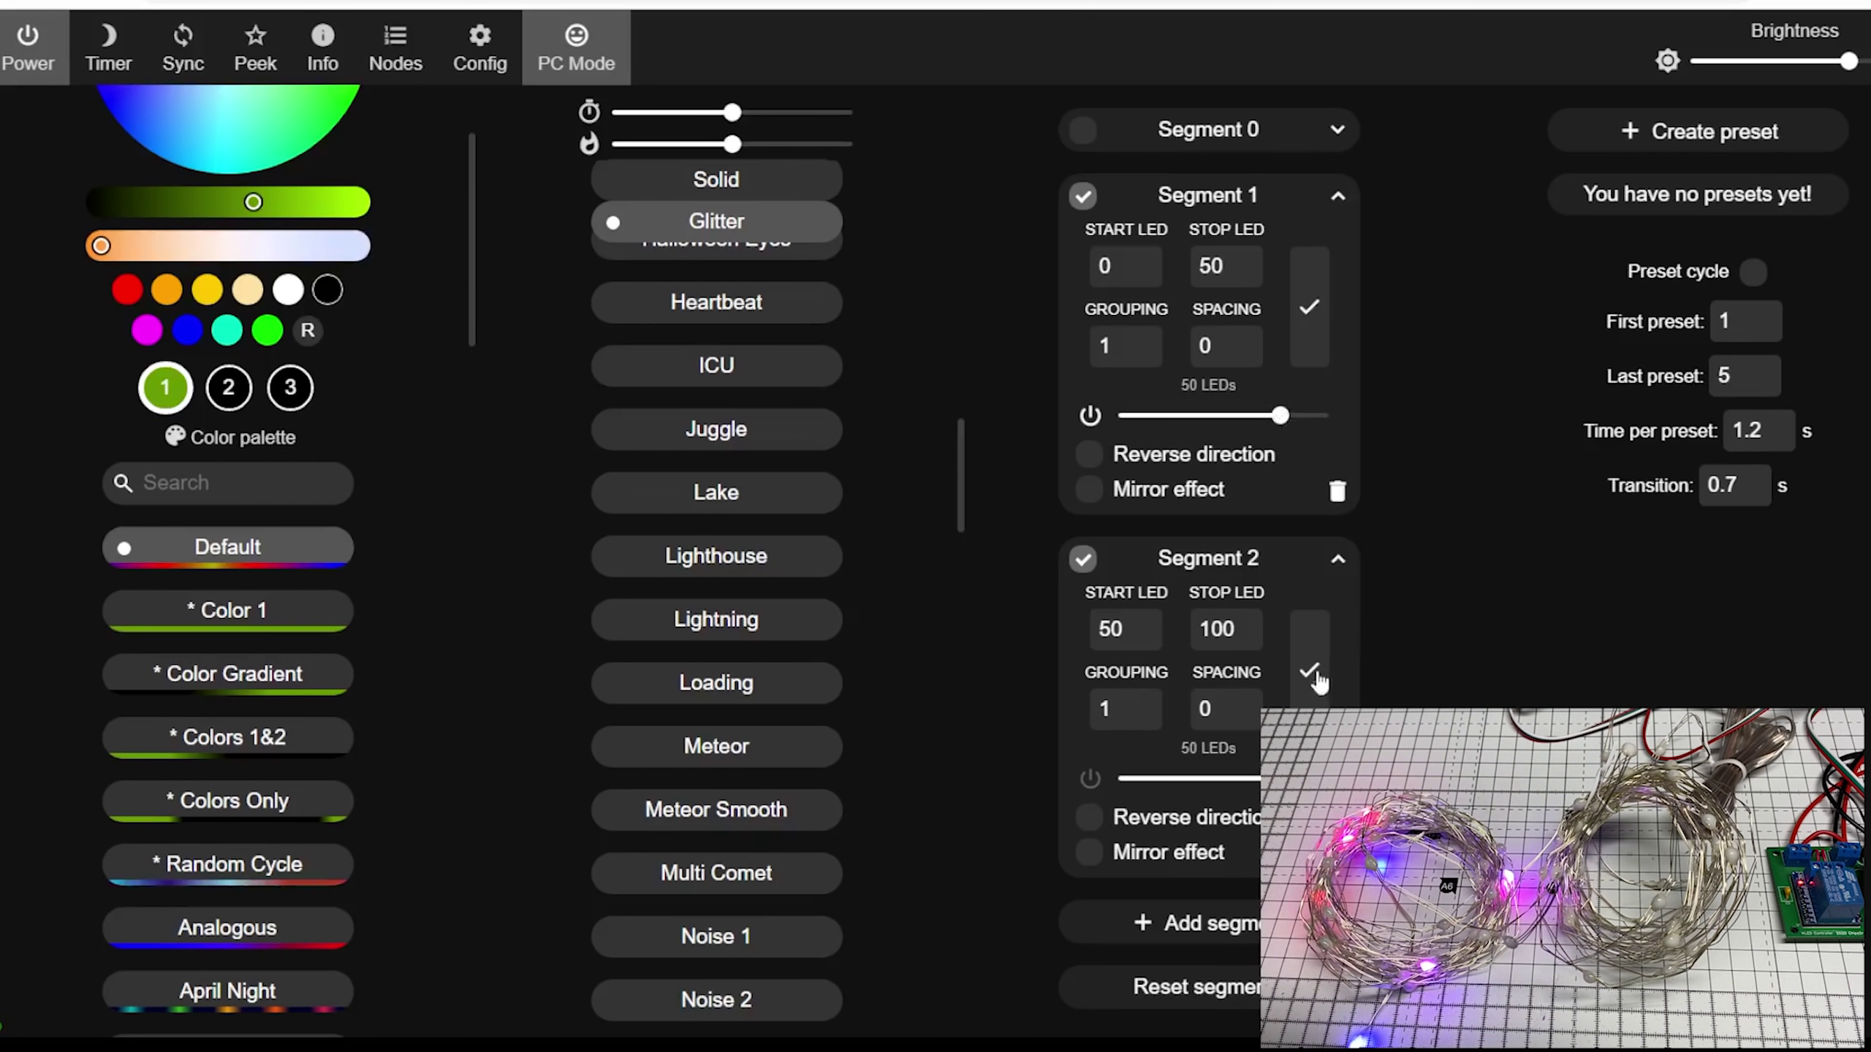
pyautogui.moveTo(1124, 779)
pyautogui.mouseDown()
pyautogui.moveTo(1183, 789)
pyautogui.moveTo(1105, 787)
pyautogui.mouseUp()
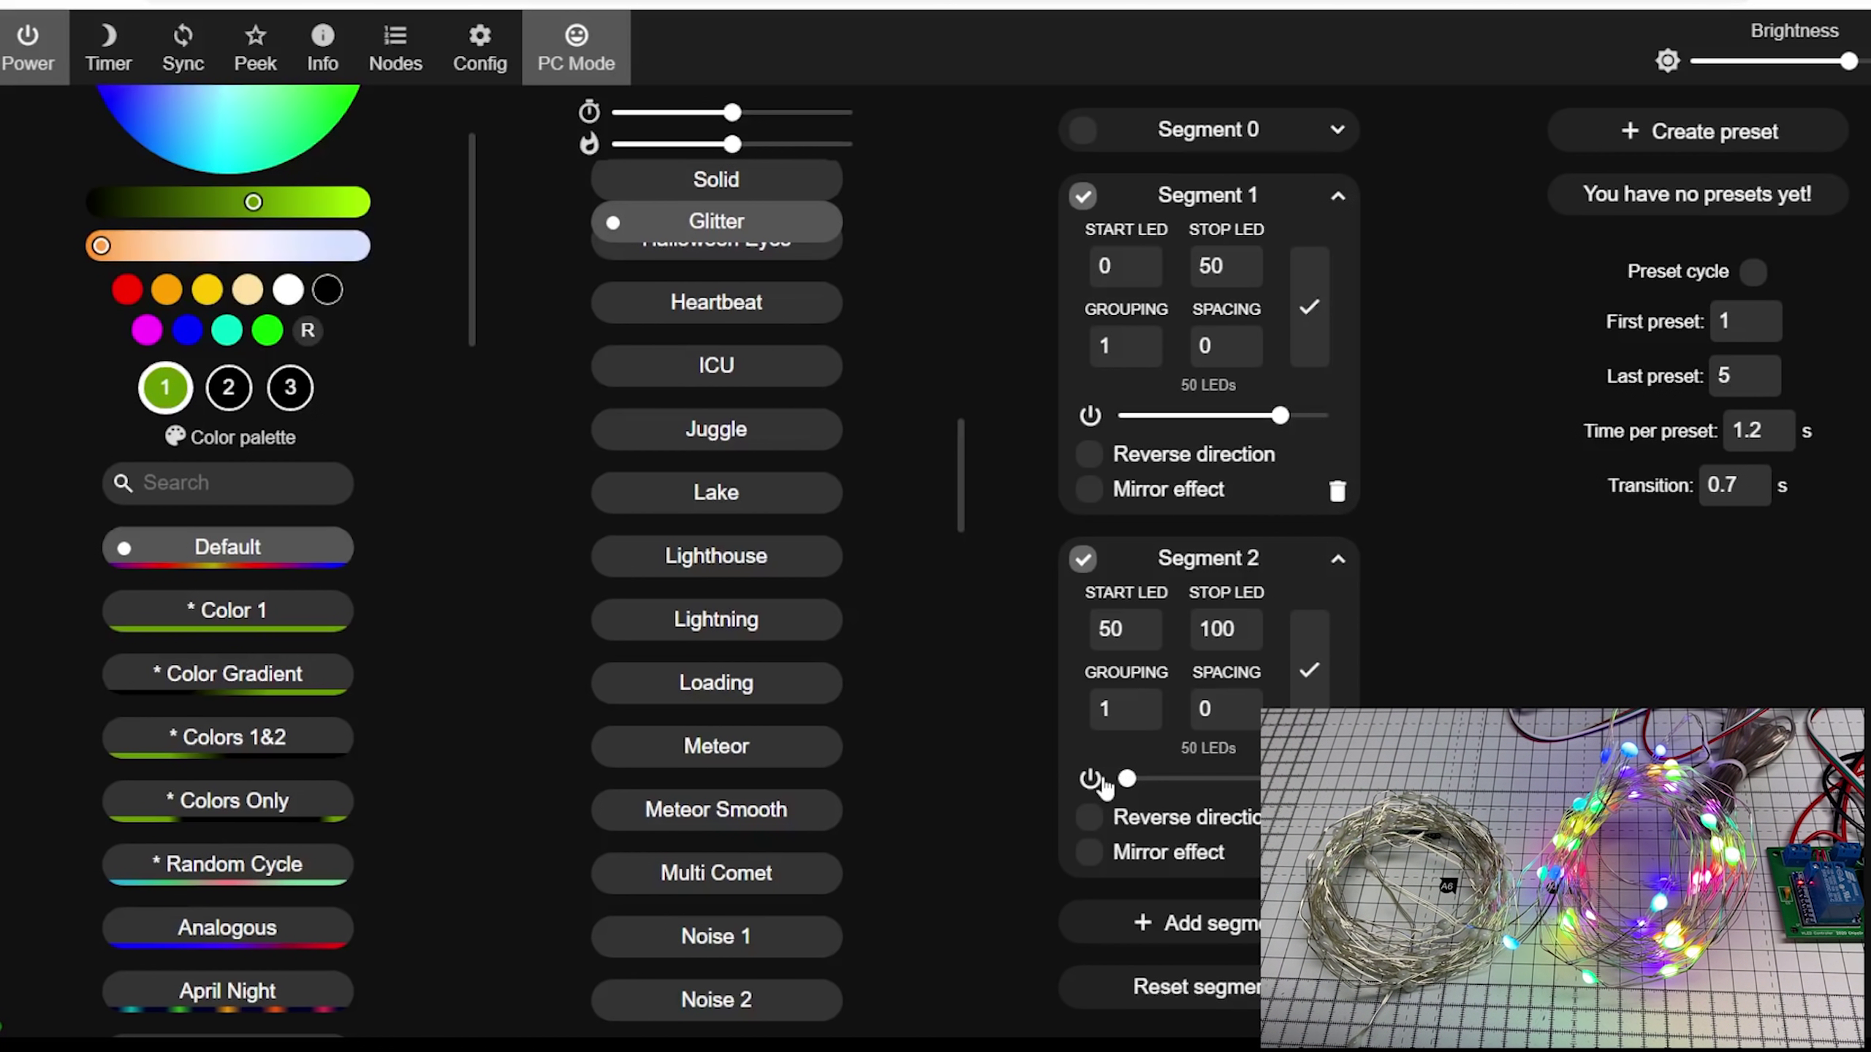
pyautogui.moveTo(1129, 779); pyautogui.dragTo(1289, 779)
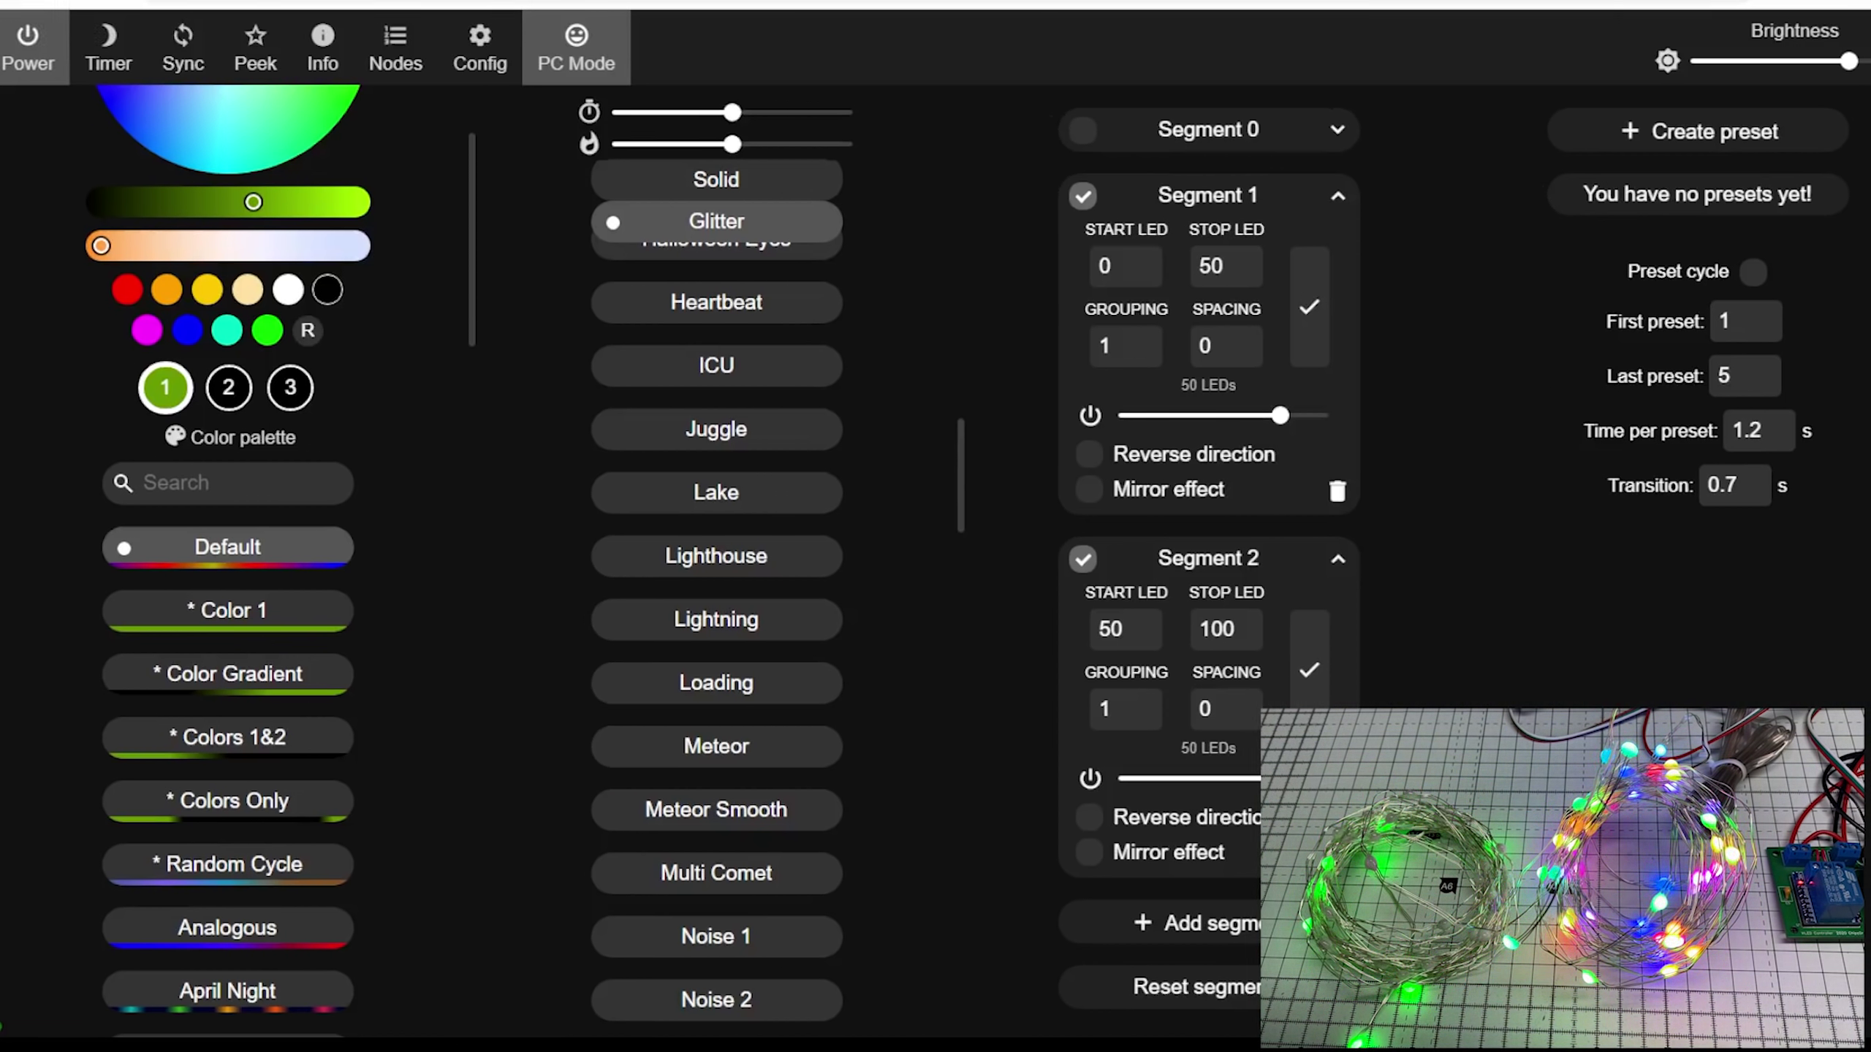
# - With only Segment 2 selected, give it the Pride 2015 effect, then deselect it
pyautogui.click(1084, 198)
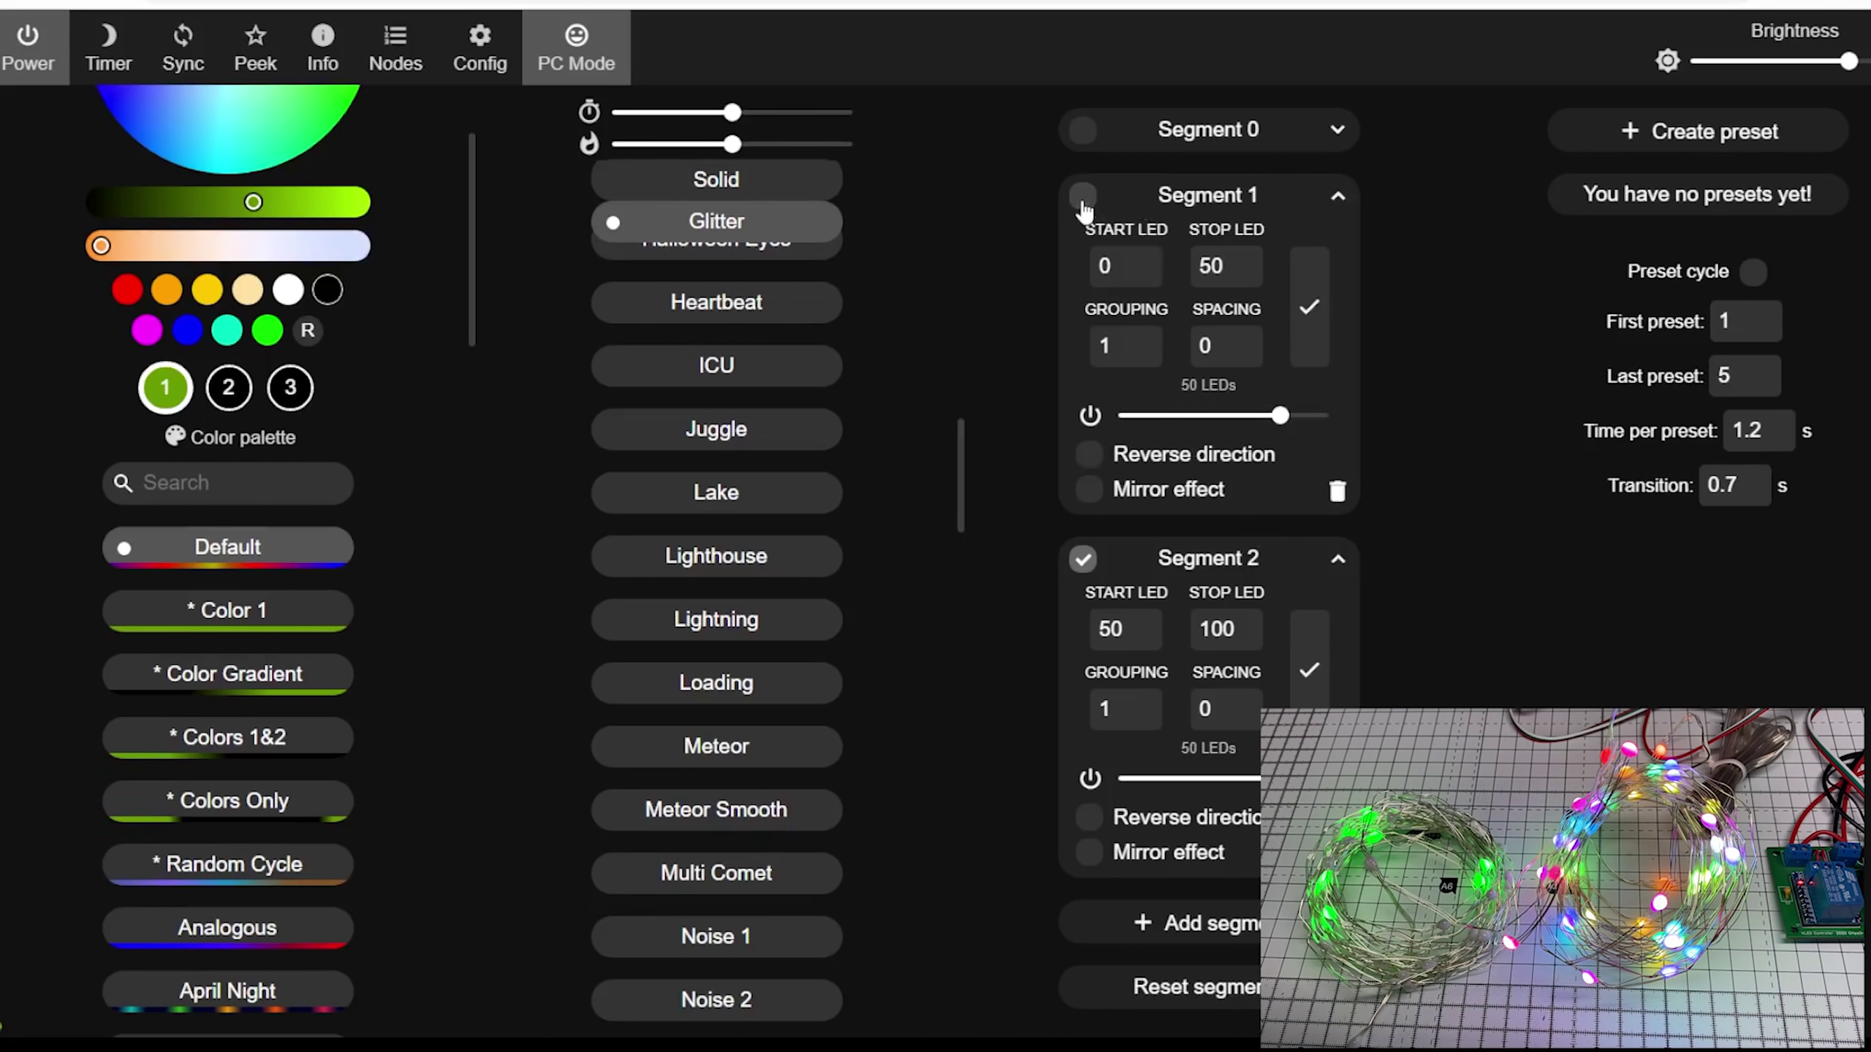
pyautogui.scroll(-12, 786, 778)
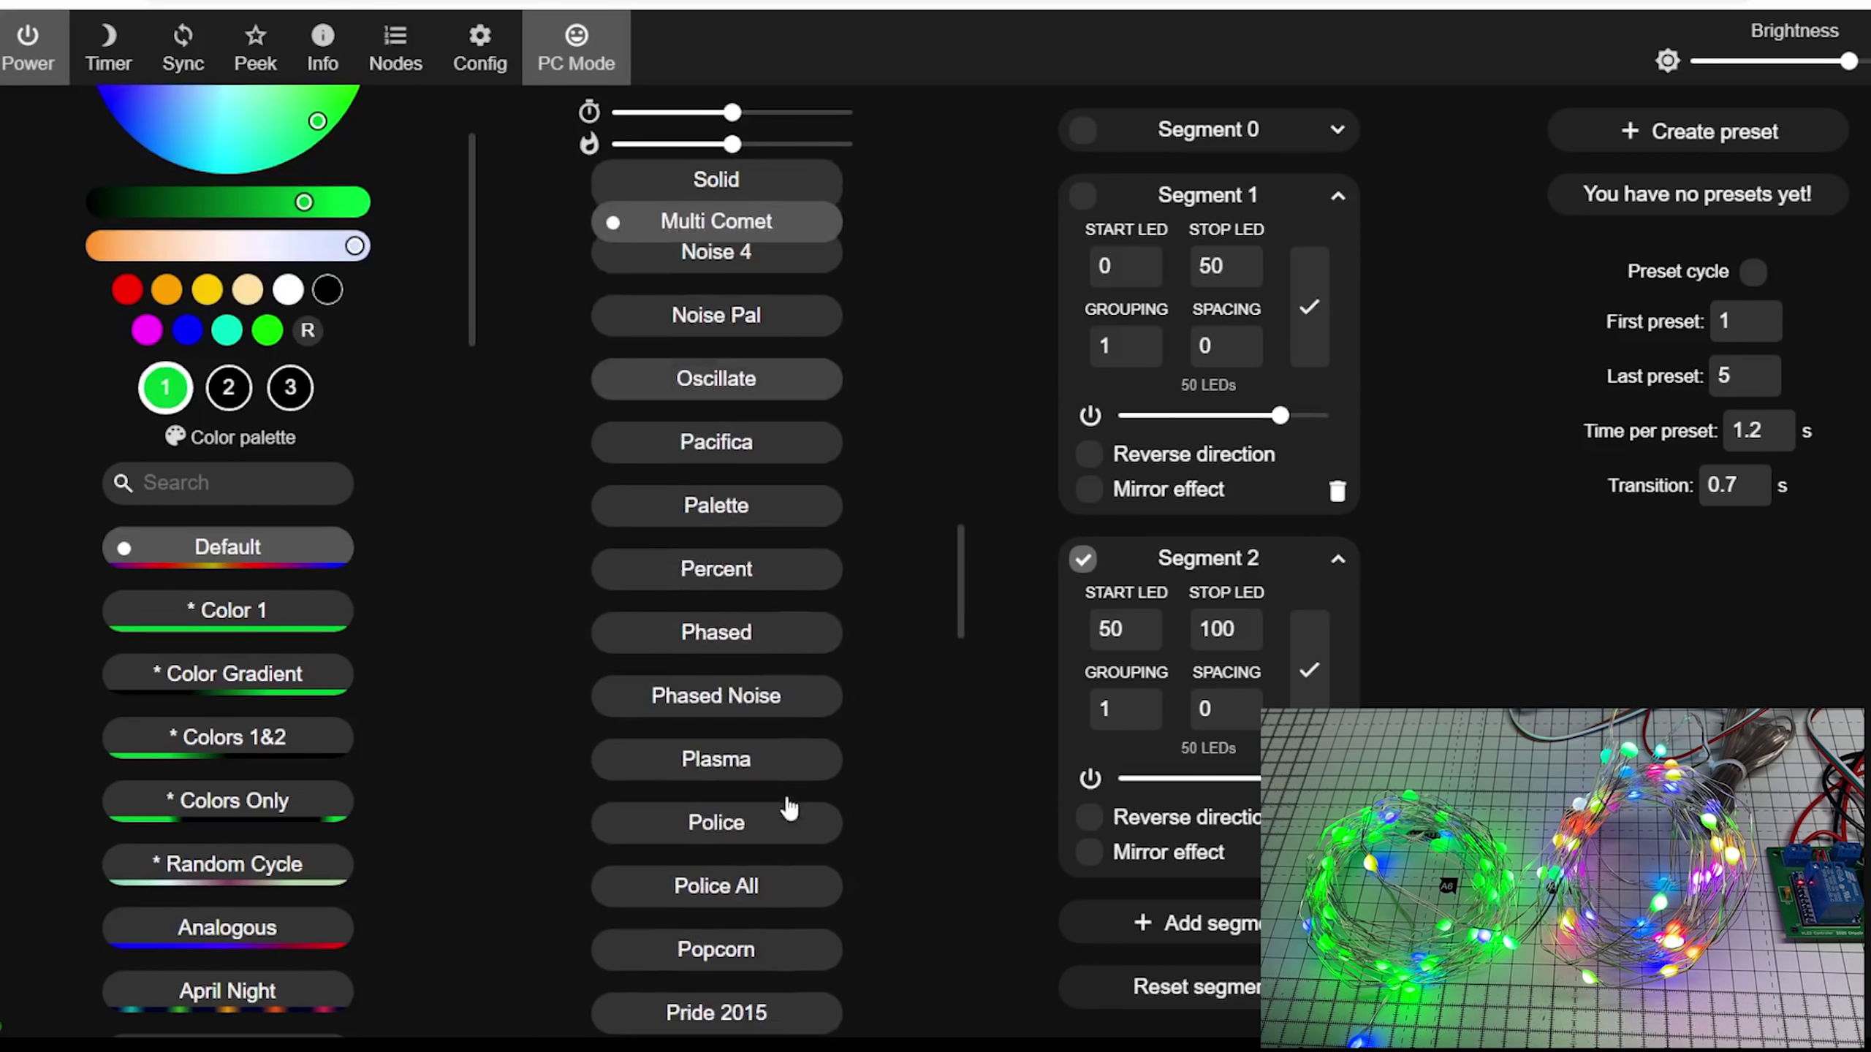
pyautogui.click(744, 794)
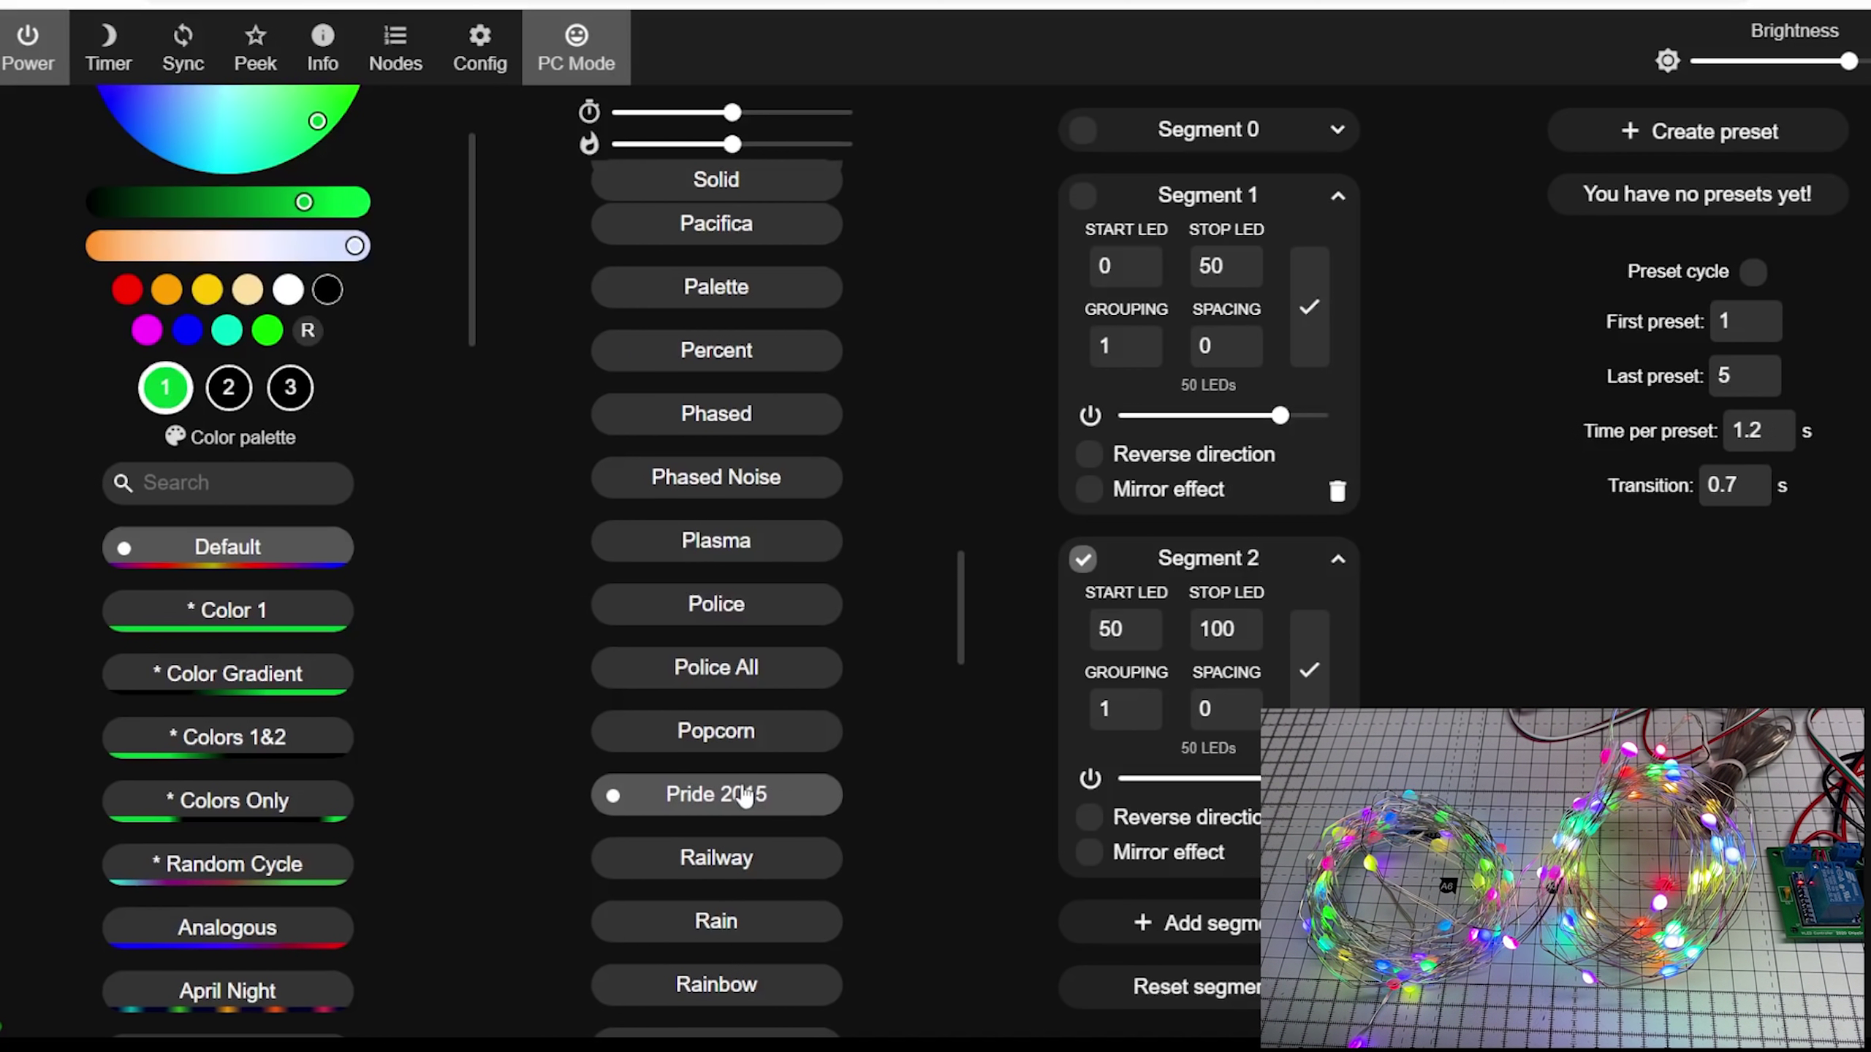
pyautogui.click(1083, 559)
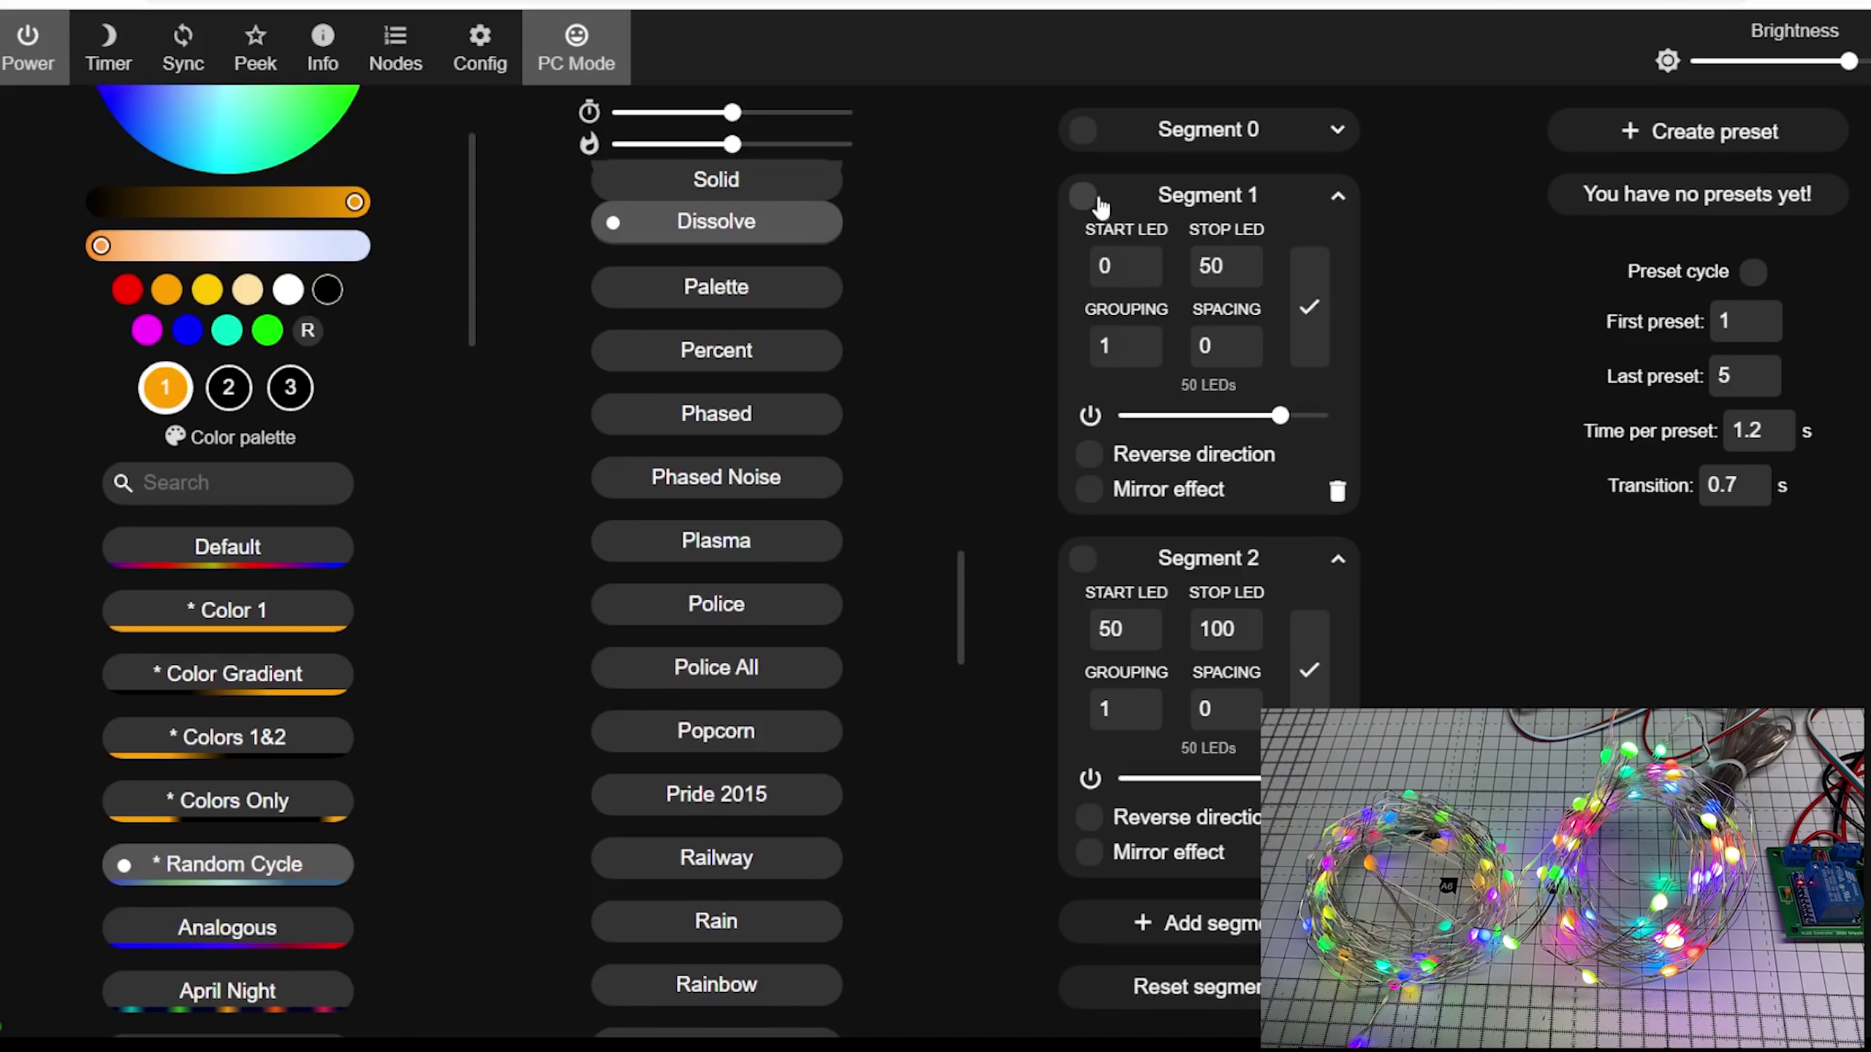
# - Select Segment 1 and apply Rainbow, then Random Colors
pyautogui.click(1083, 196)
pyautogui.scroll(-5, 752, 560)
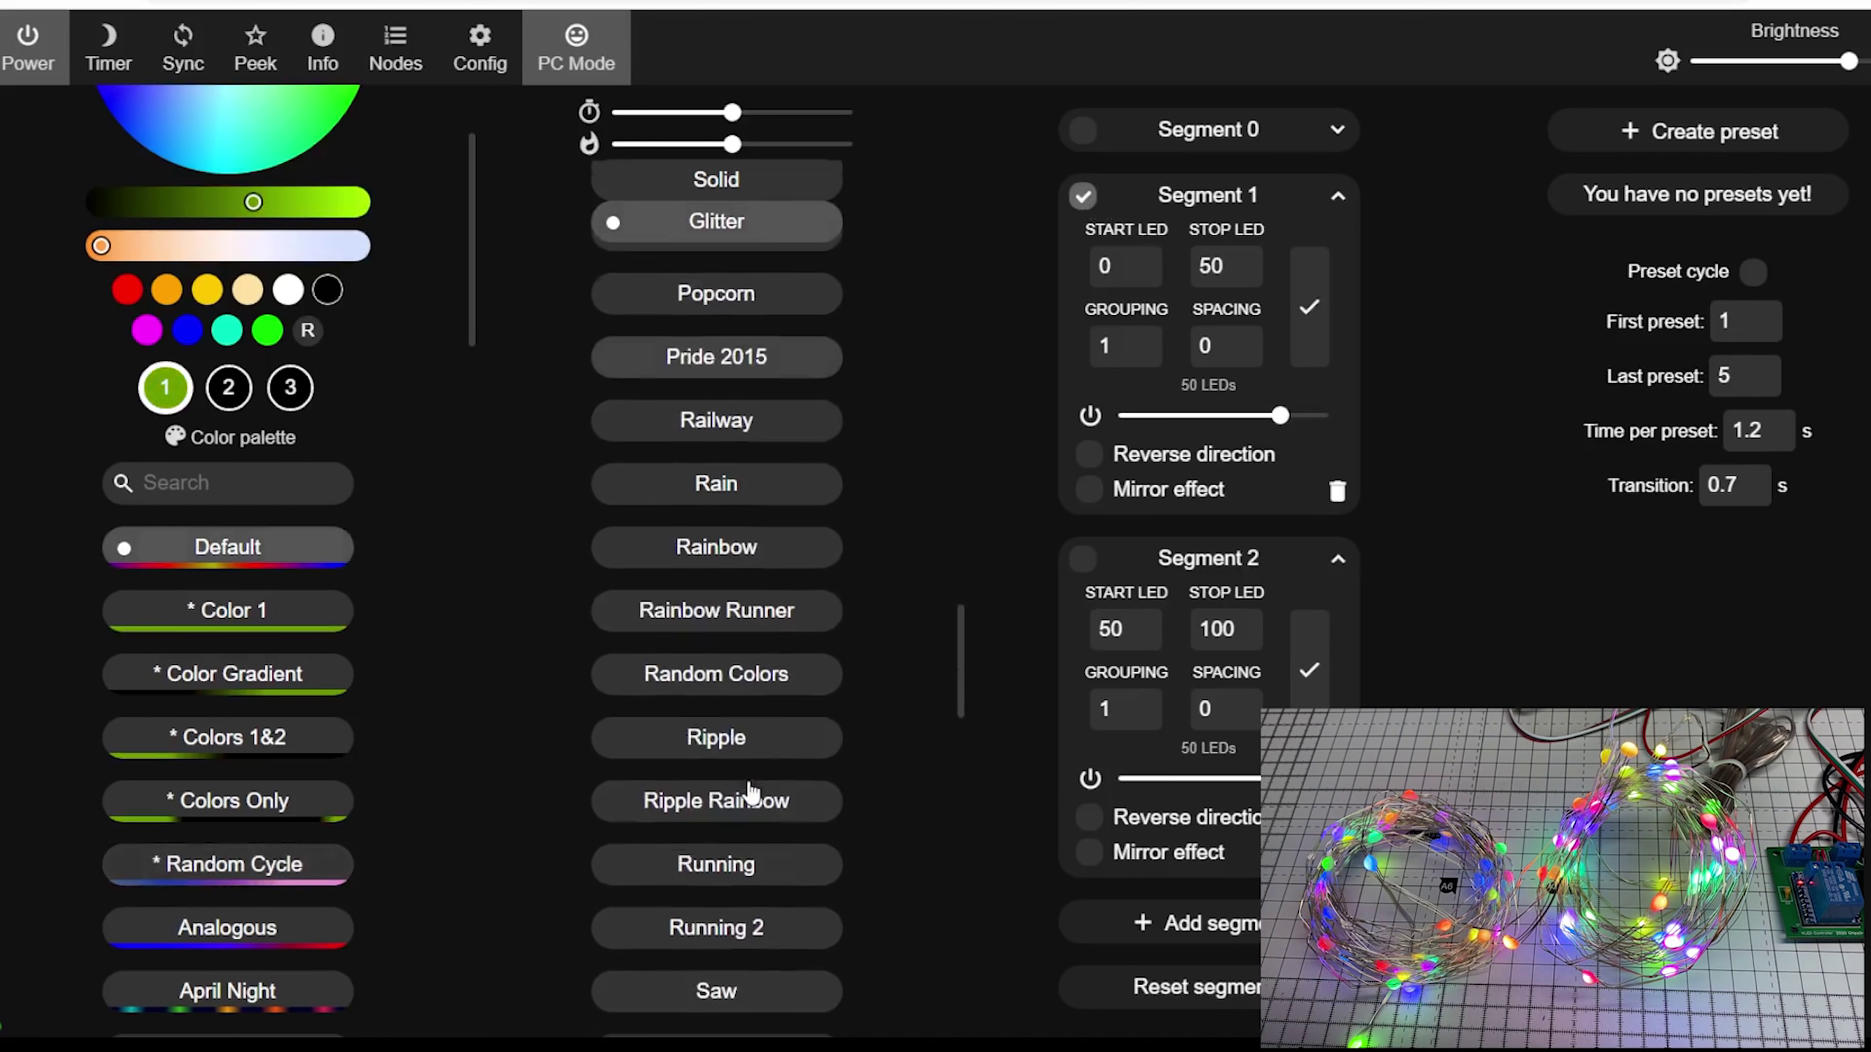
pyautogui.click(755, 556)
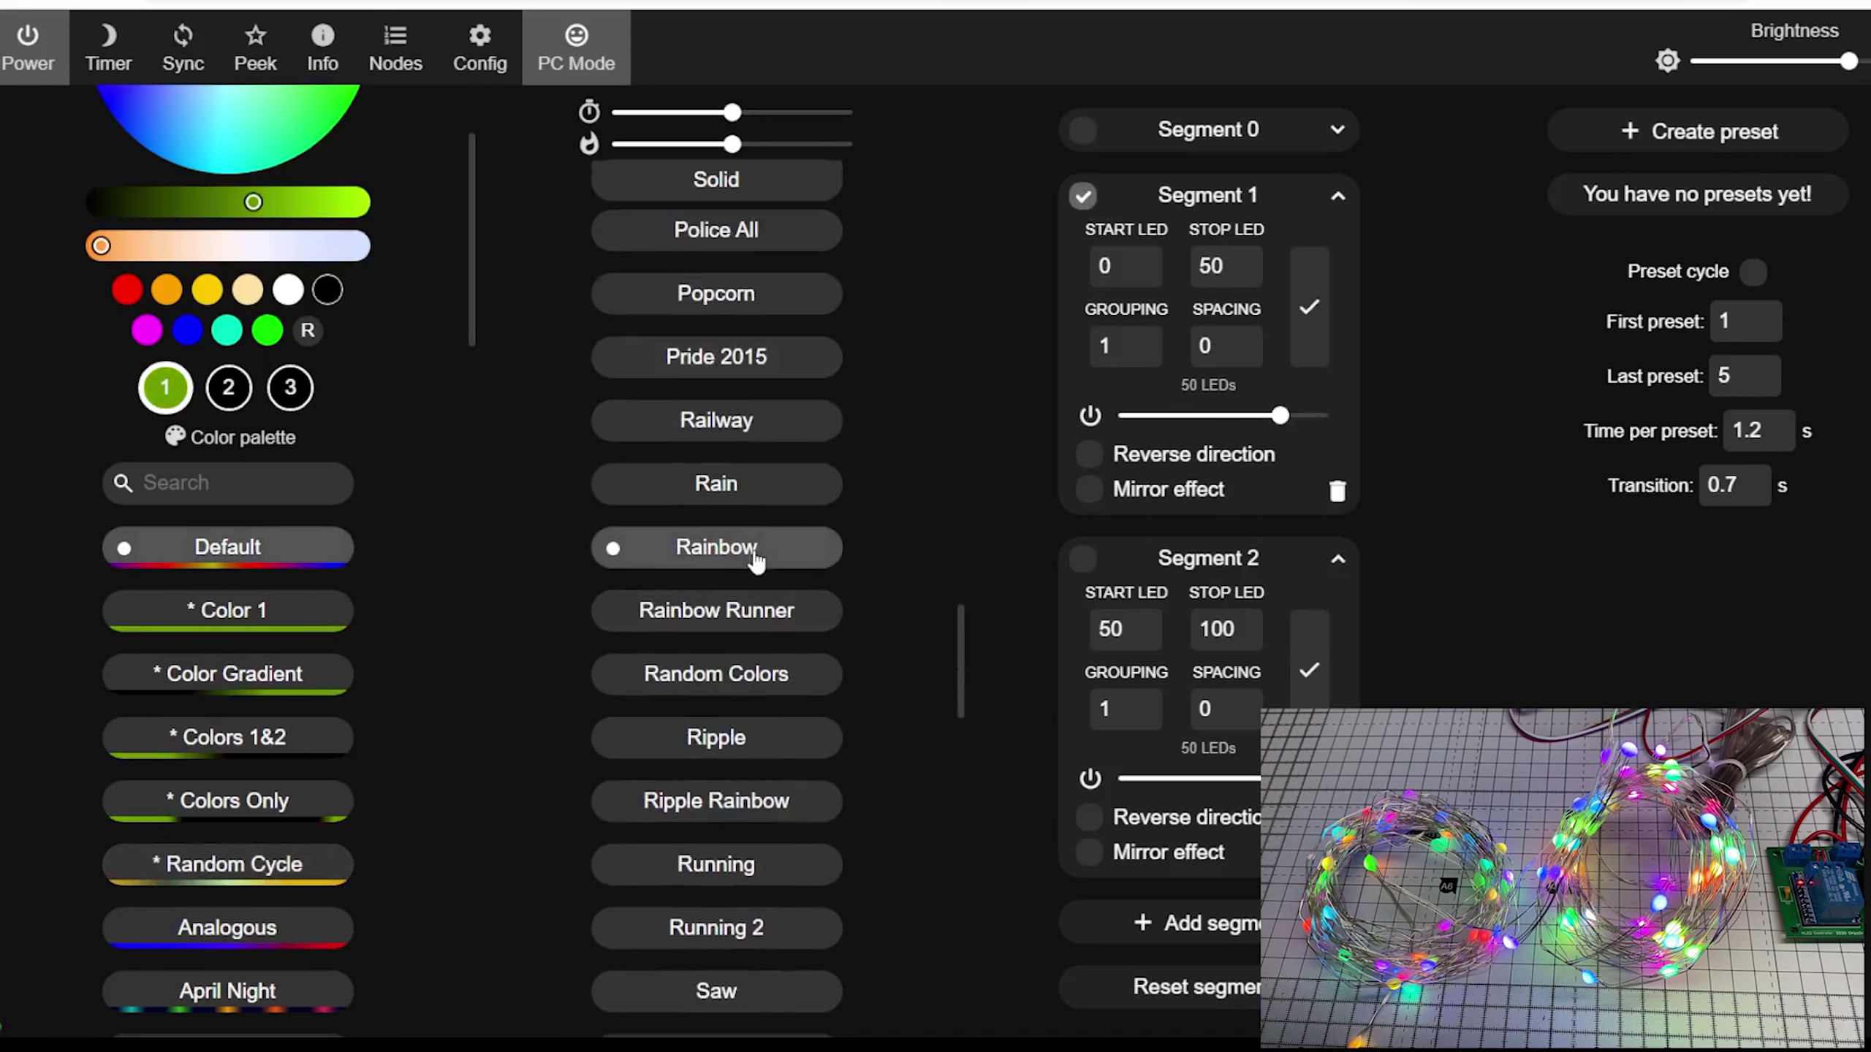
pyautogui.click(755, 689)
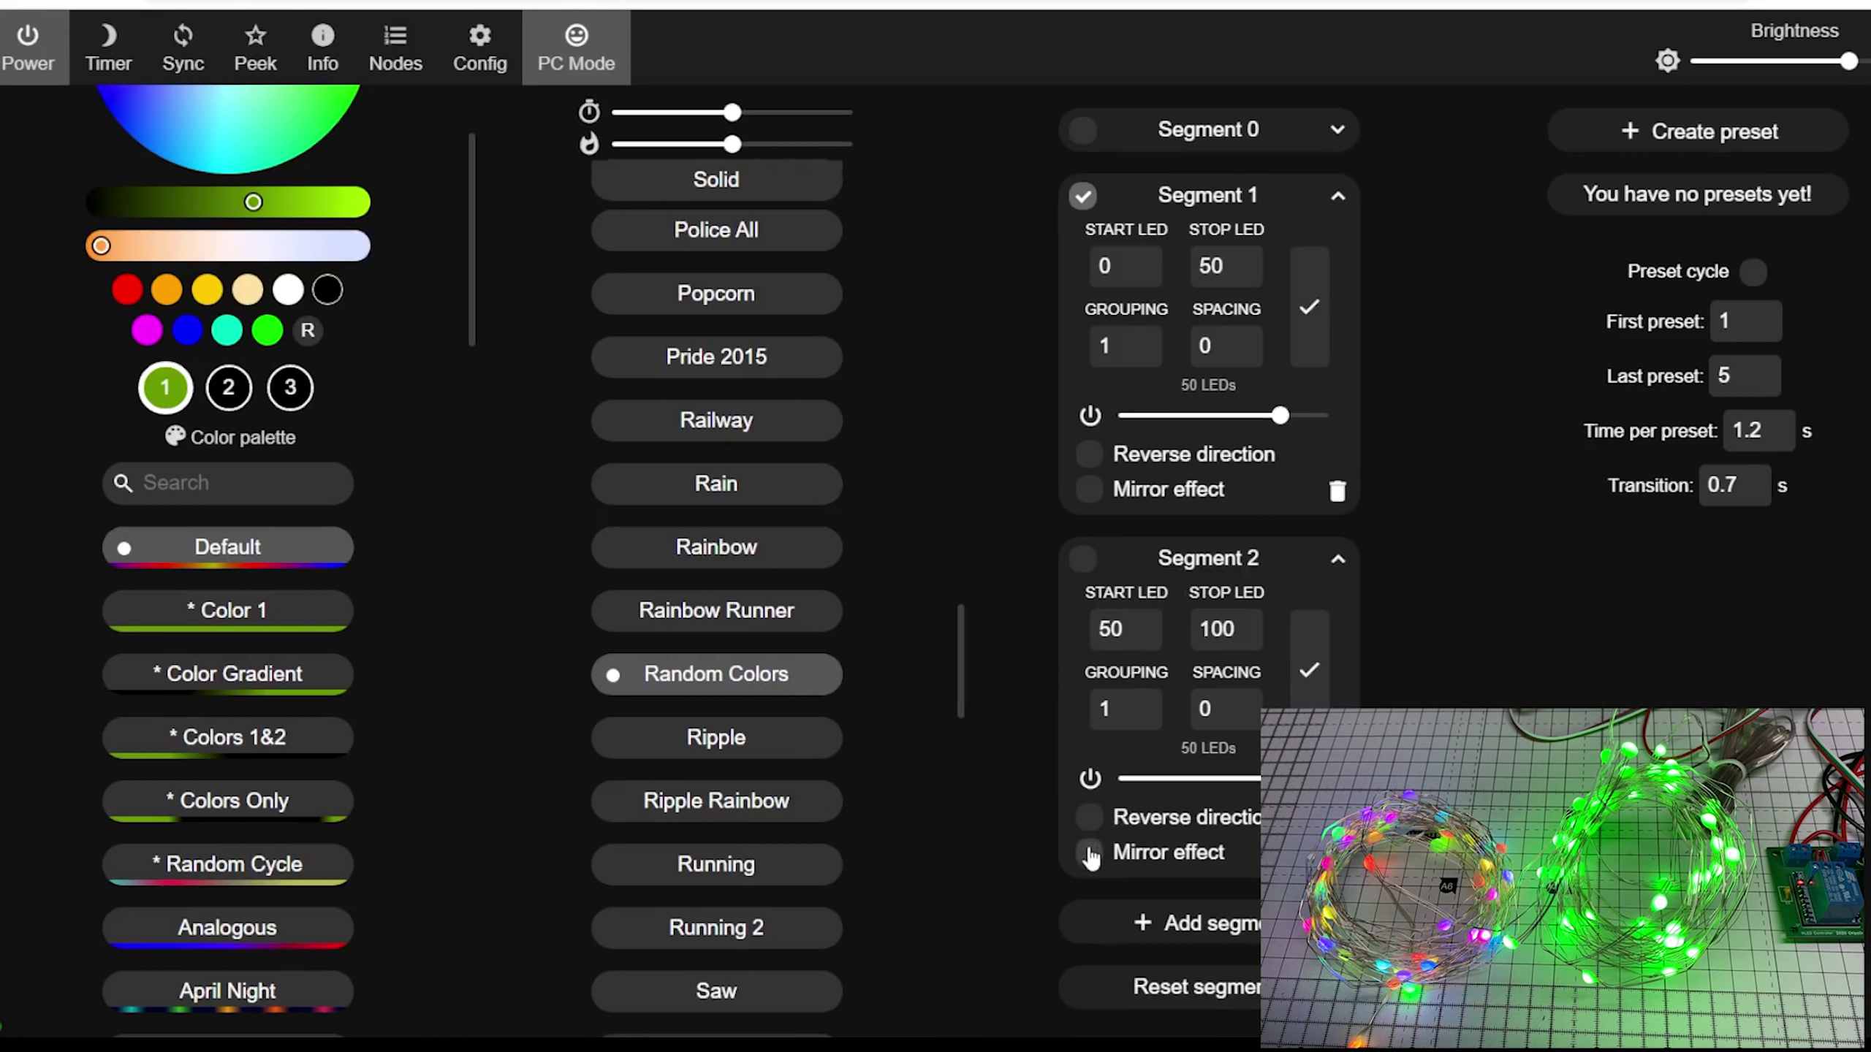
# - Toggle Segment 2's Reverse direction on and off, then reselect Segment 2
pyautogui.click(1089, 822)
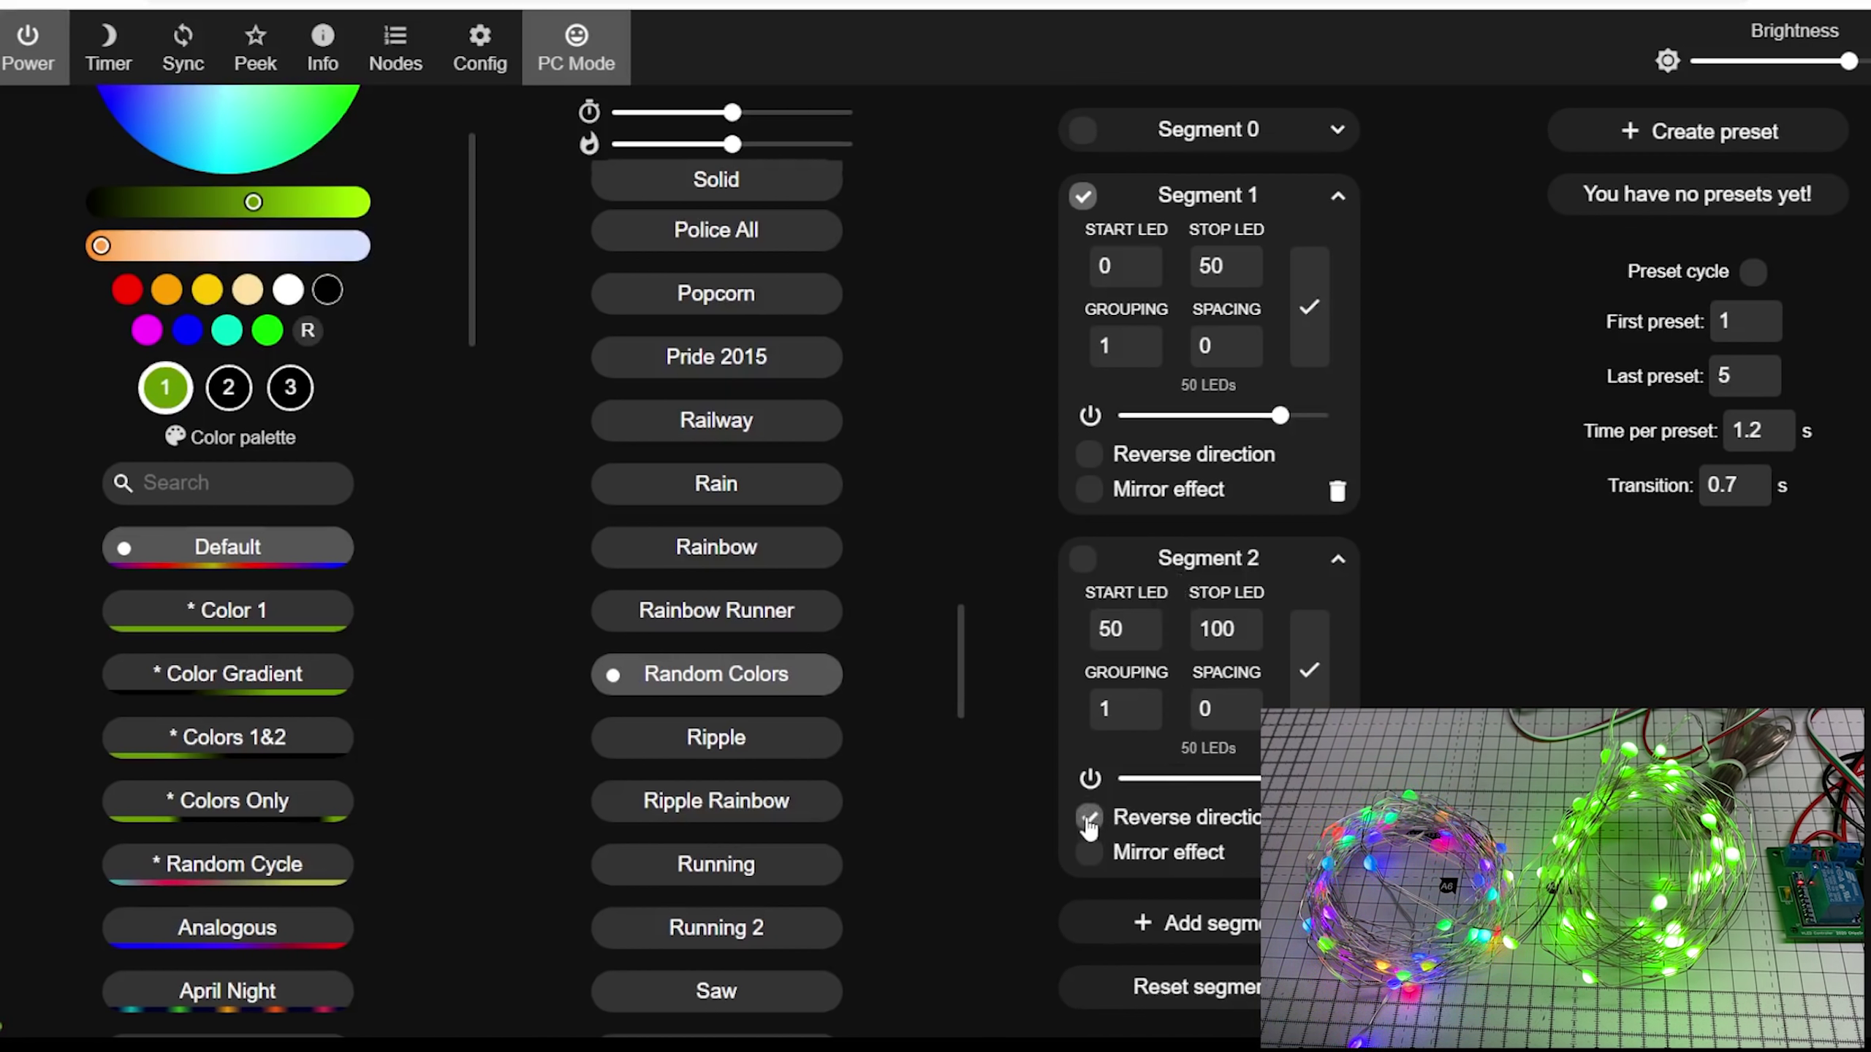
pyautogui.click(1089, 823)
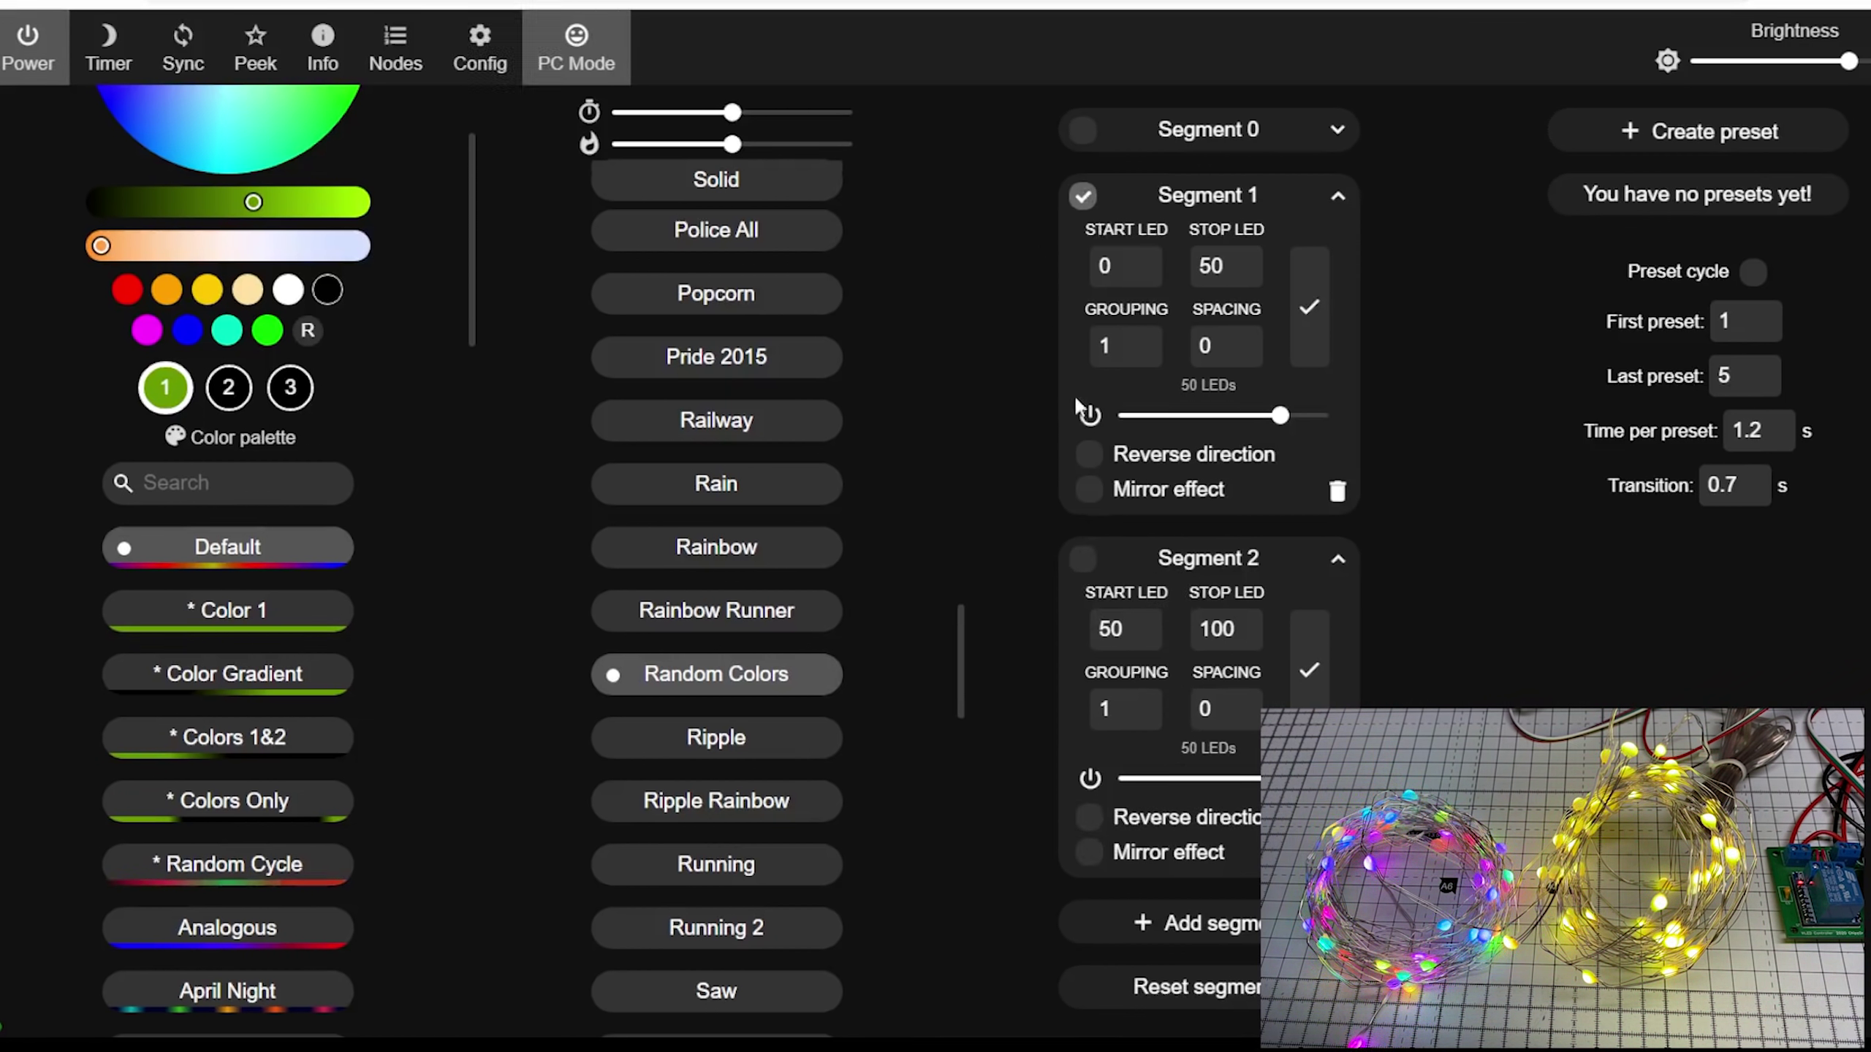
pyautogui.click(1082, 561)
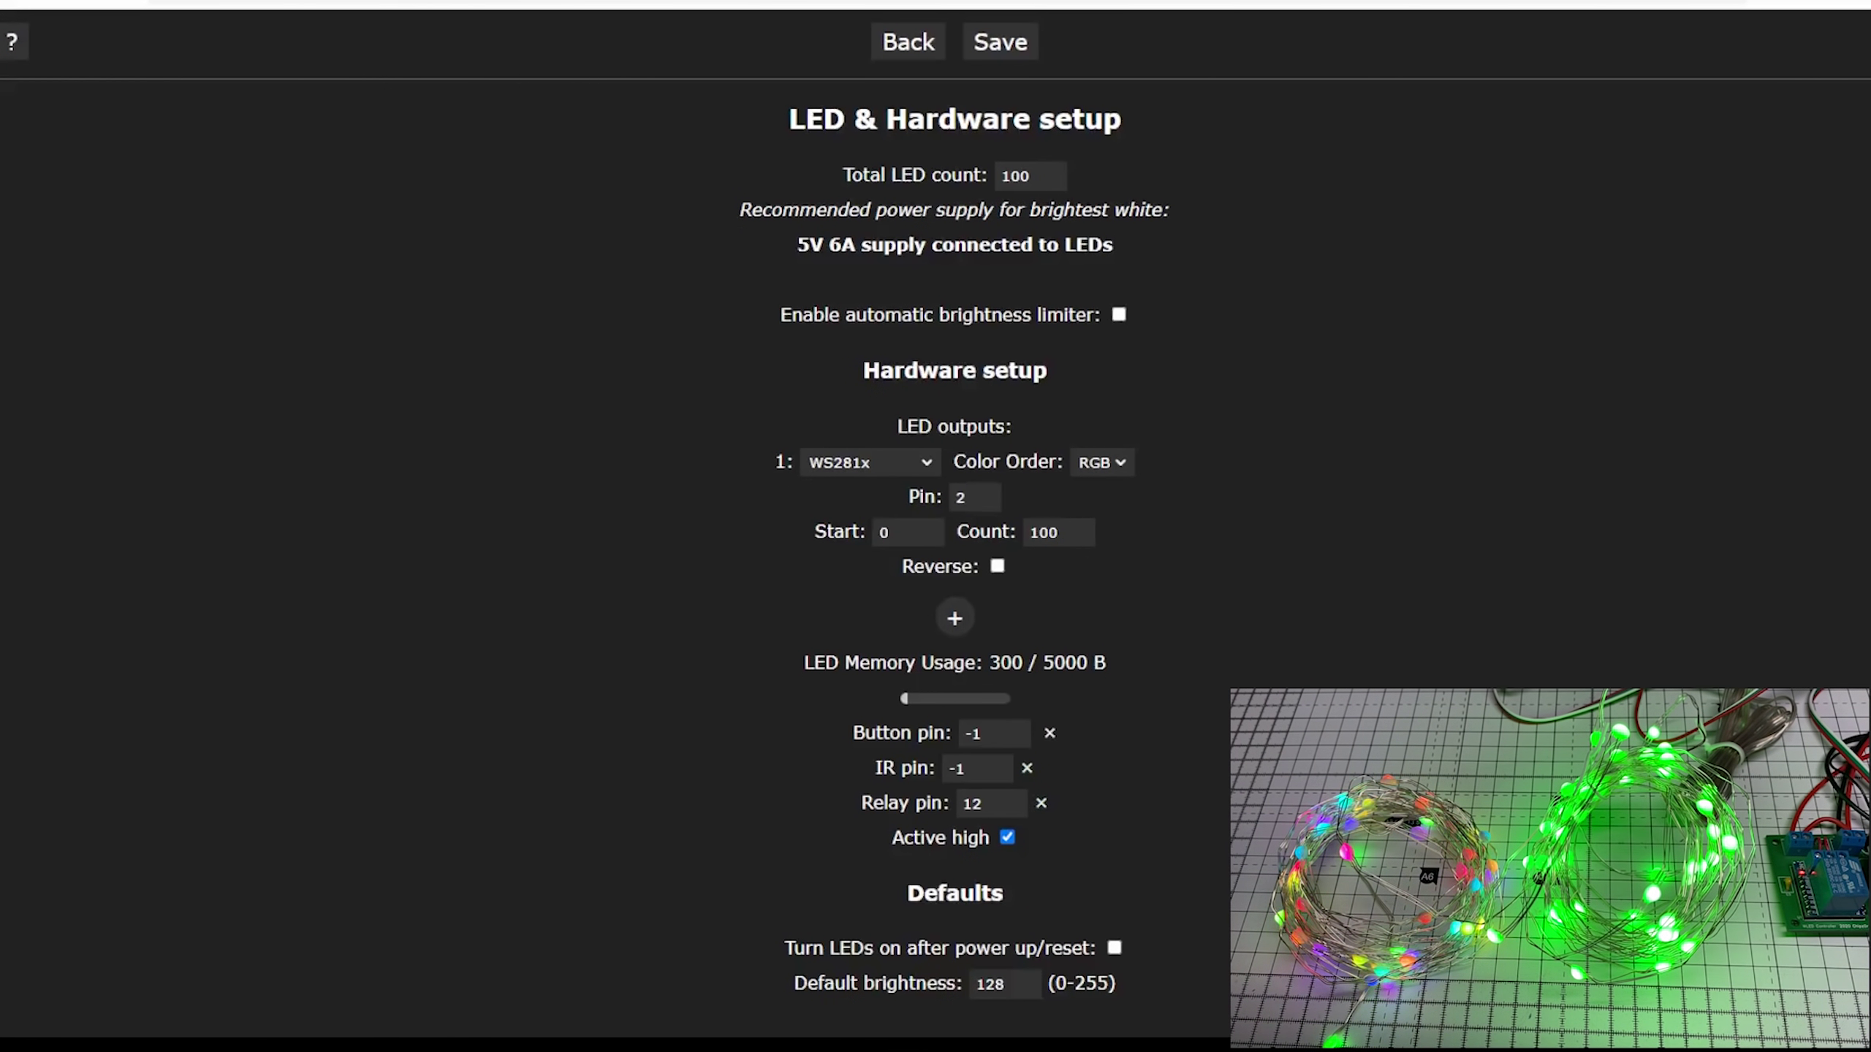
# - Review the LED & Hardware setup with 100 LEDs, then open the Sync Interfaces settings
pyautogui.scroll(-3, 1002, 560)
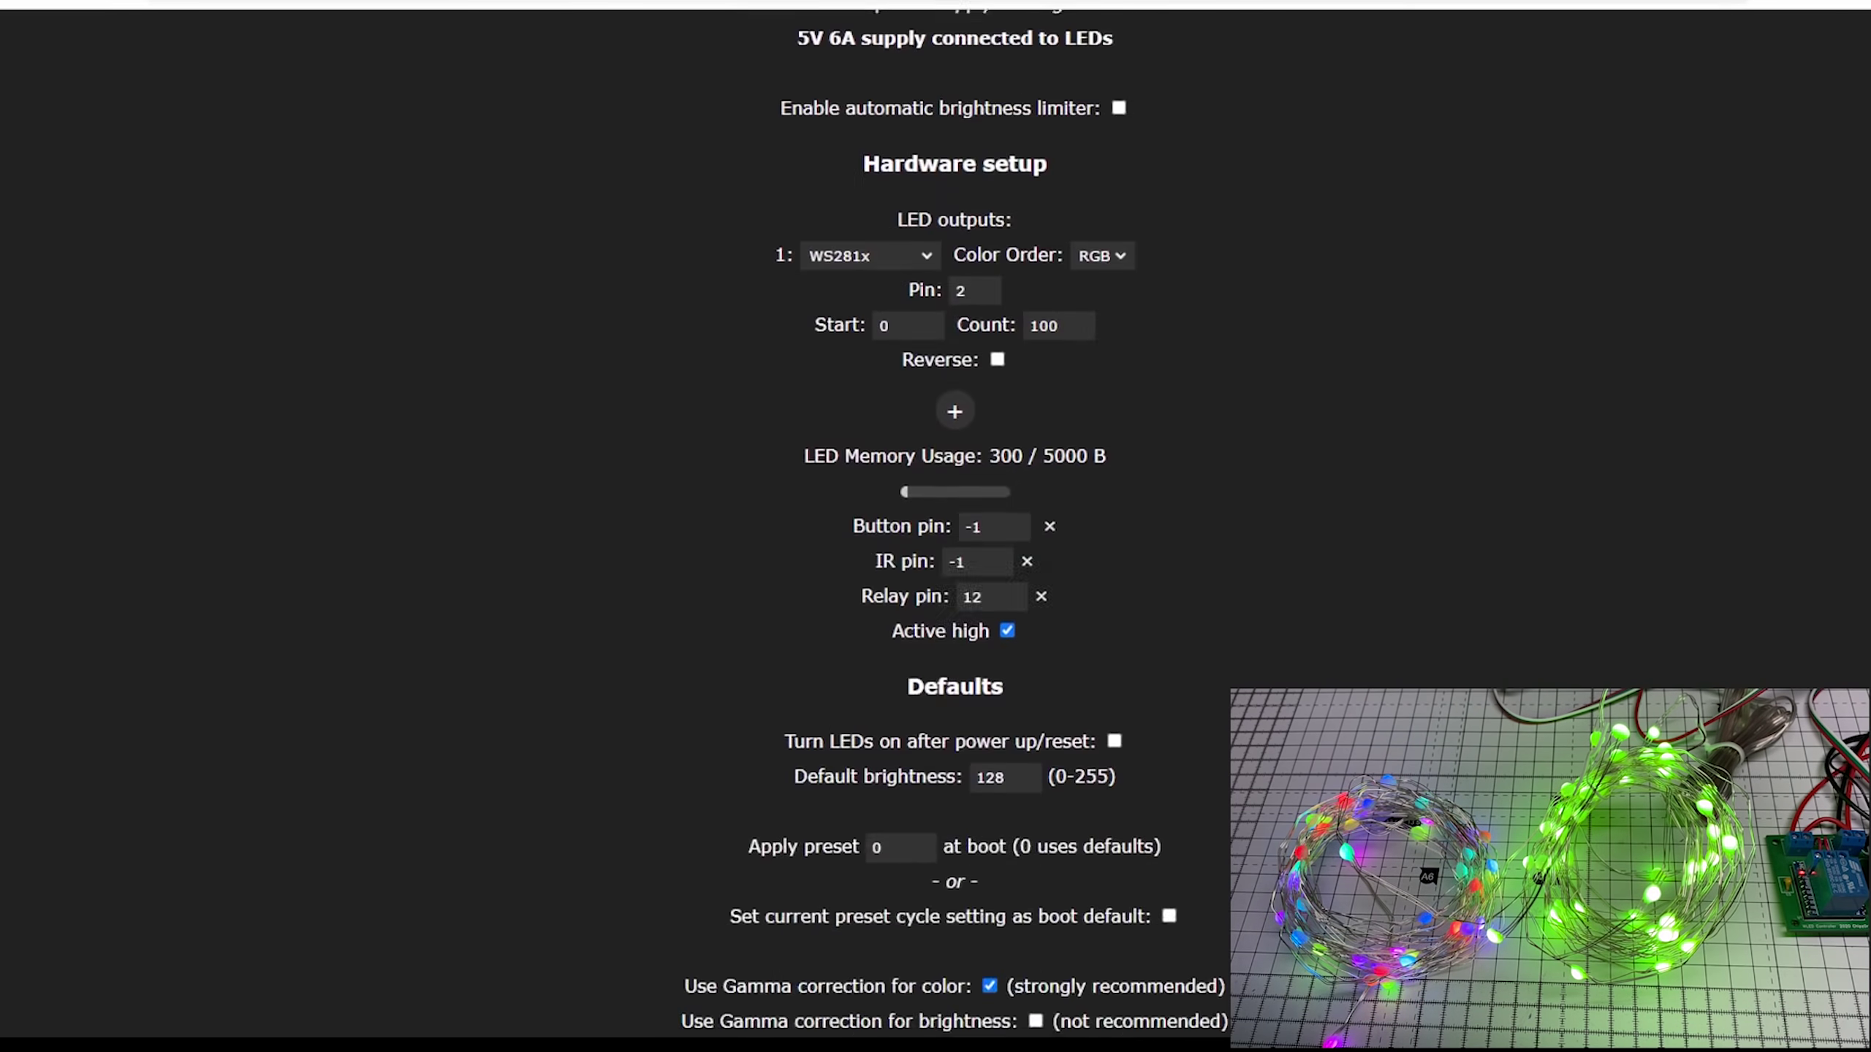
pyautogui.scroll(-8, 955, 516)
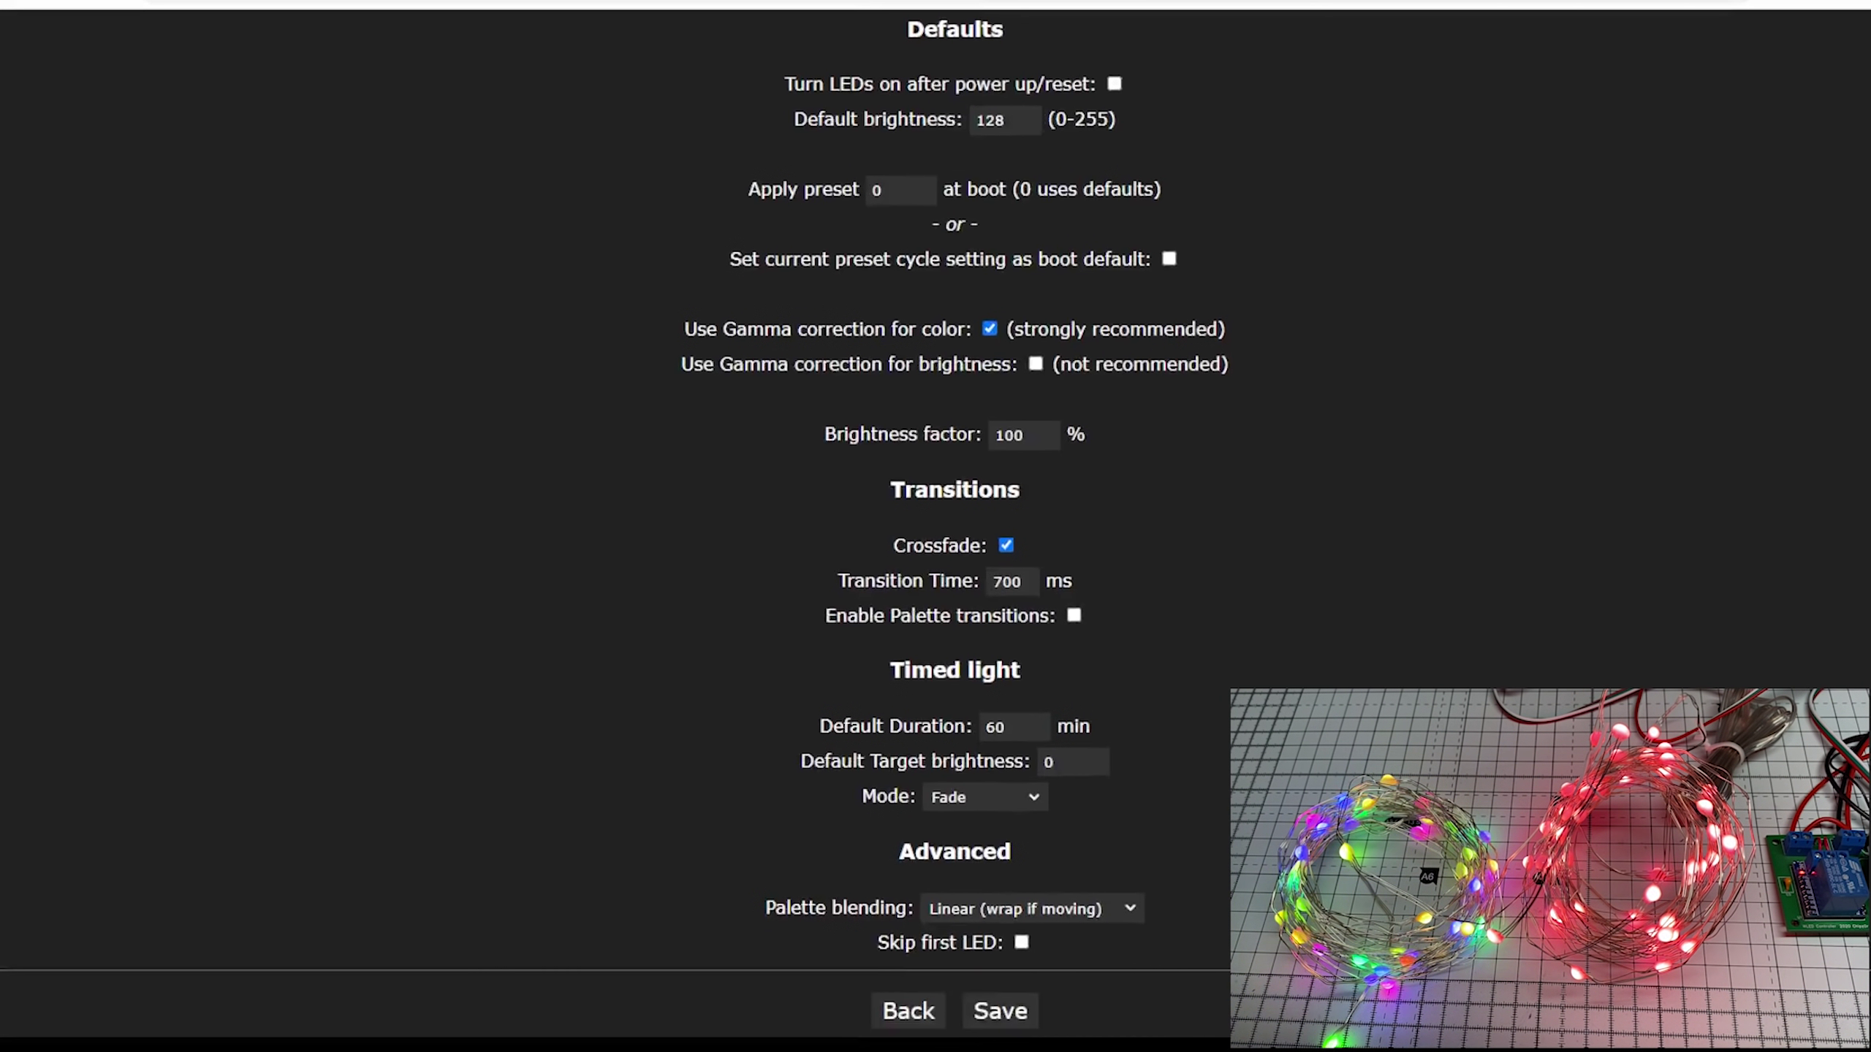
pyautogui.click(912, 1014)
pyautogui.click(884, 634)
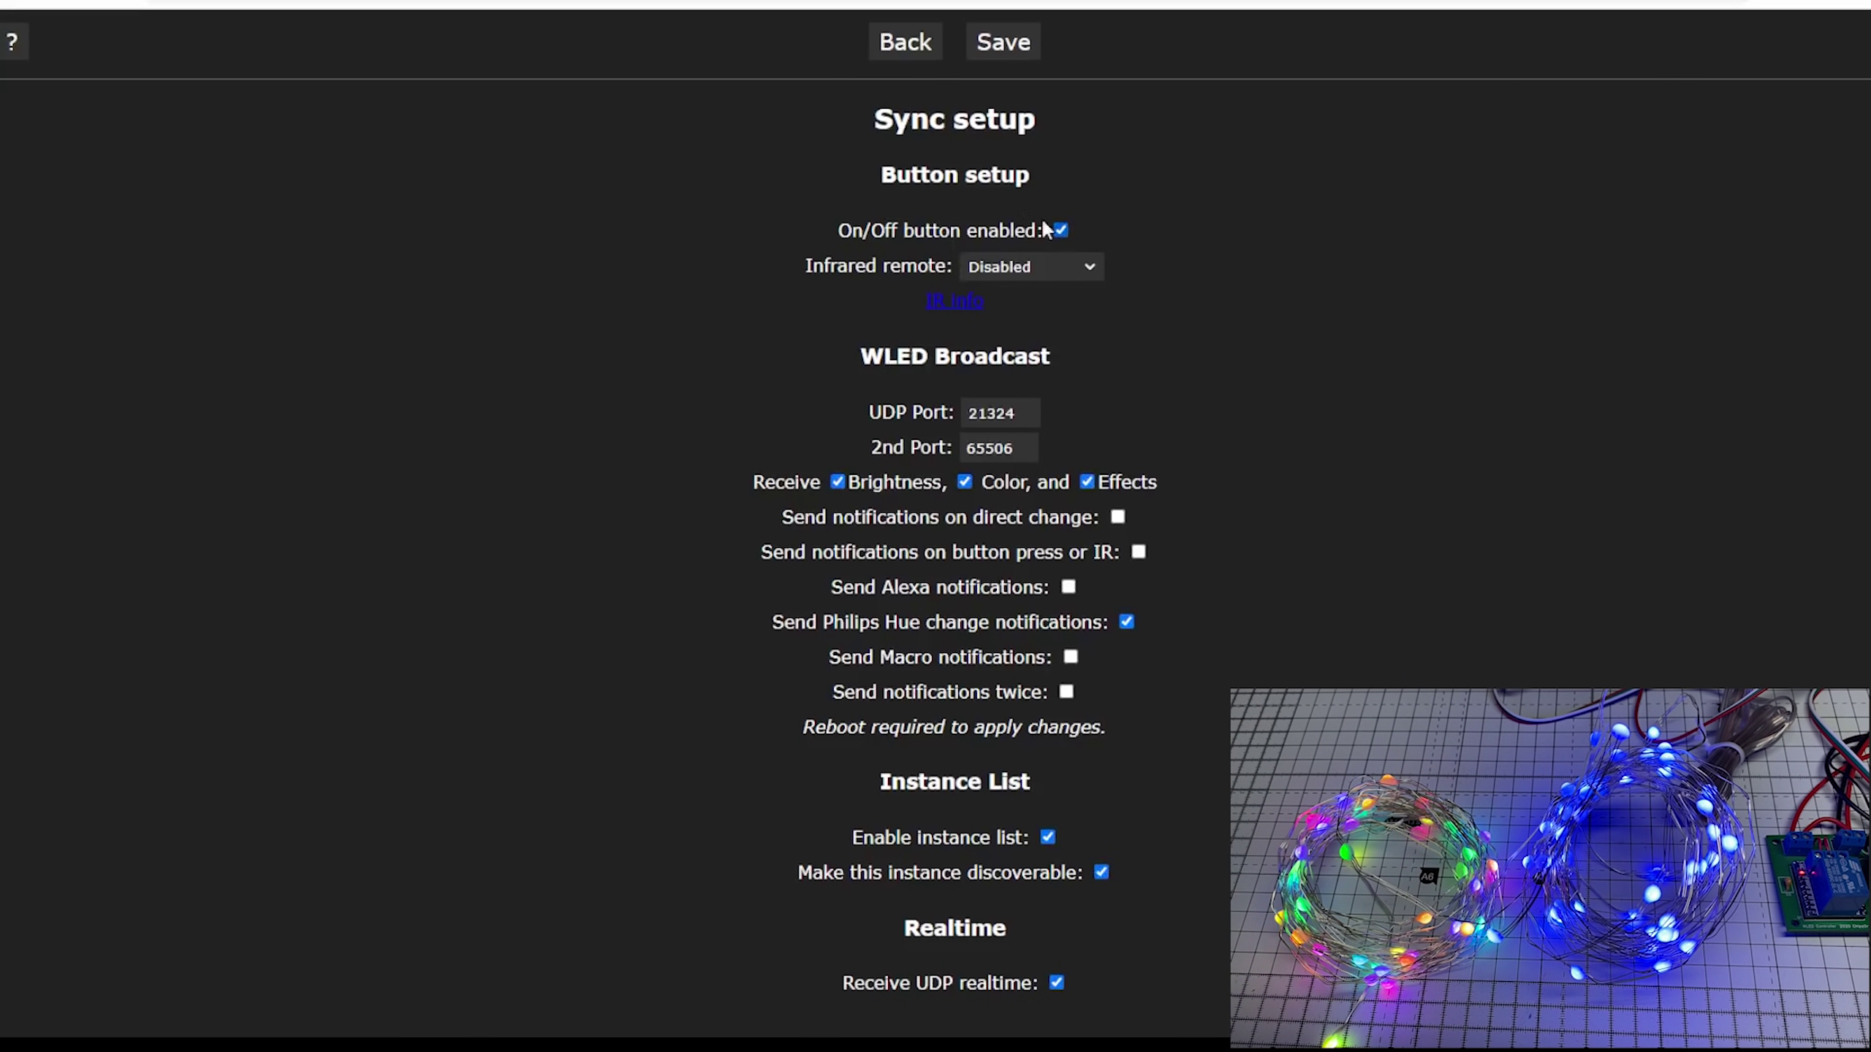
# - Scroll through the Sync setup page's UDP, instance and realtime options
pyautogui.scroll(-8, 1024, 449)
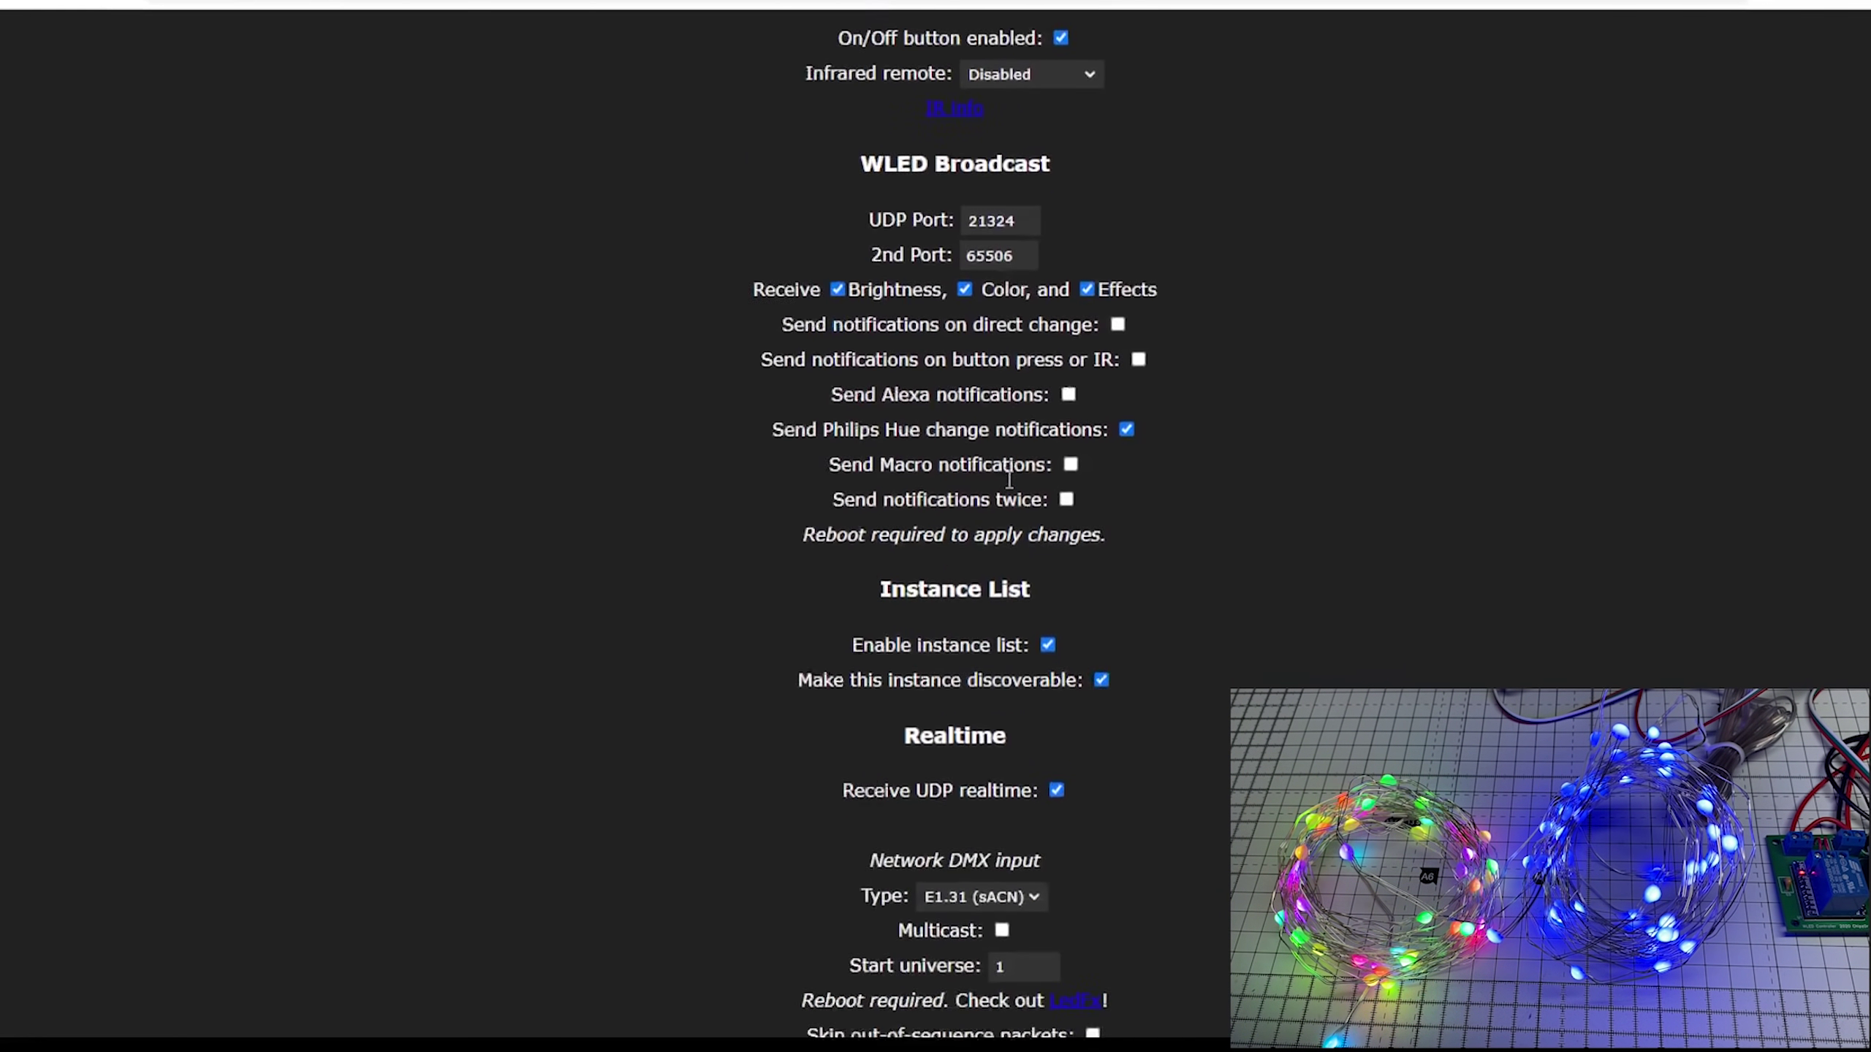
pyautogui.scroll(-12, 1020, 519)
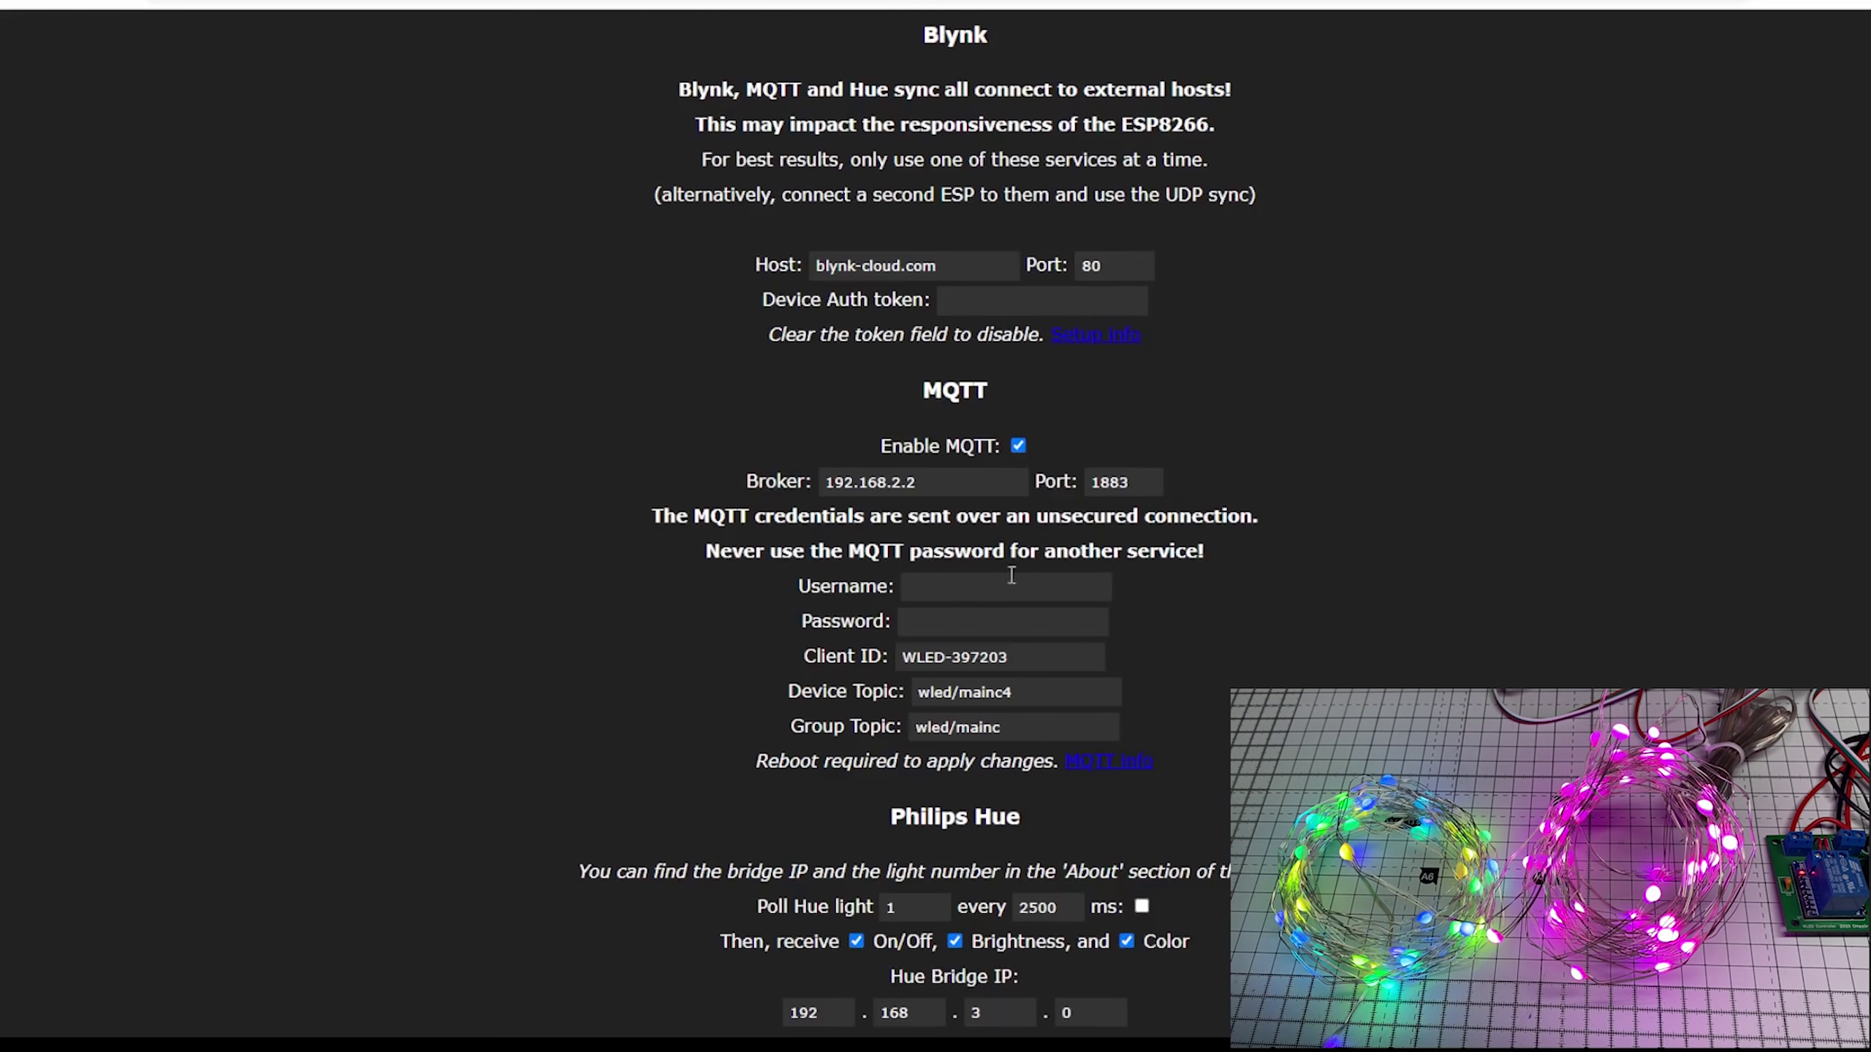
pyautogui.scroll(-2, 1186, 640)
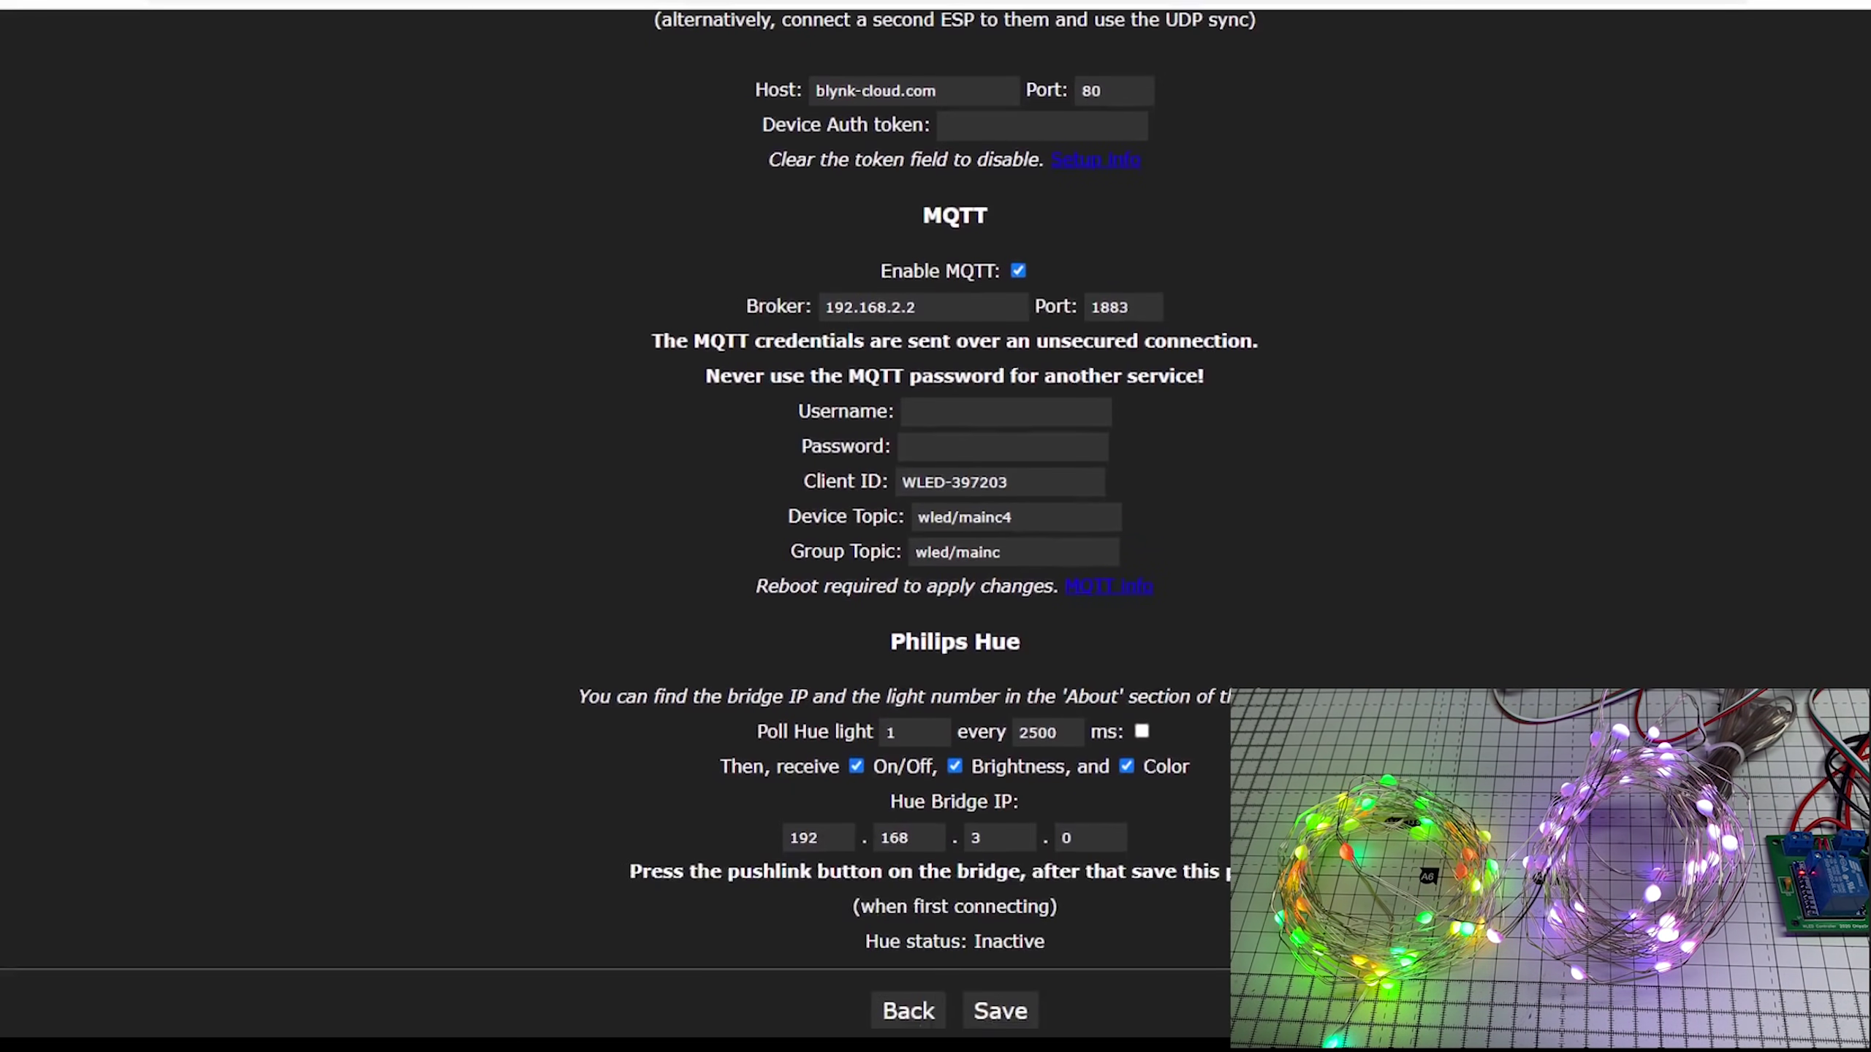
pyautogui.scroll(12, 954, 516)
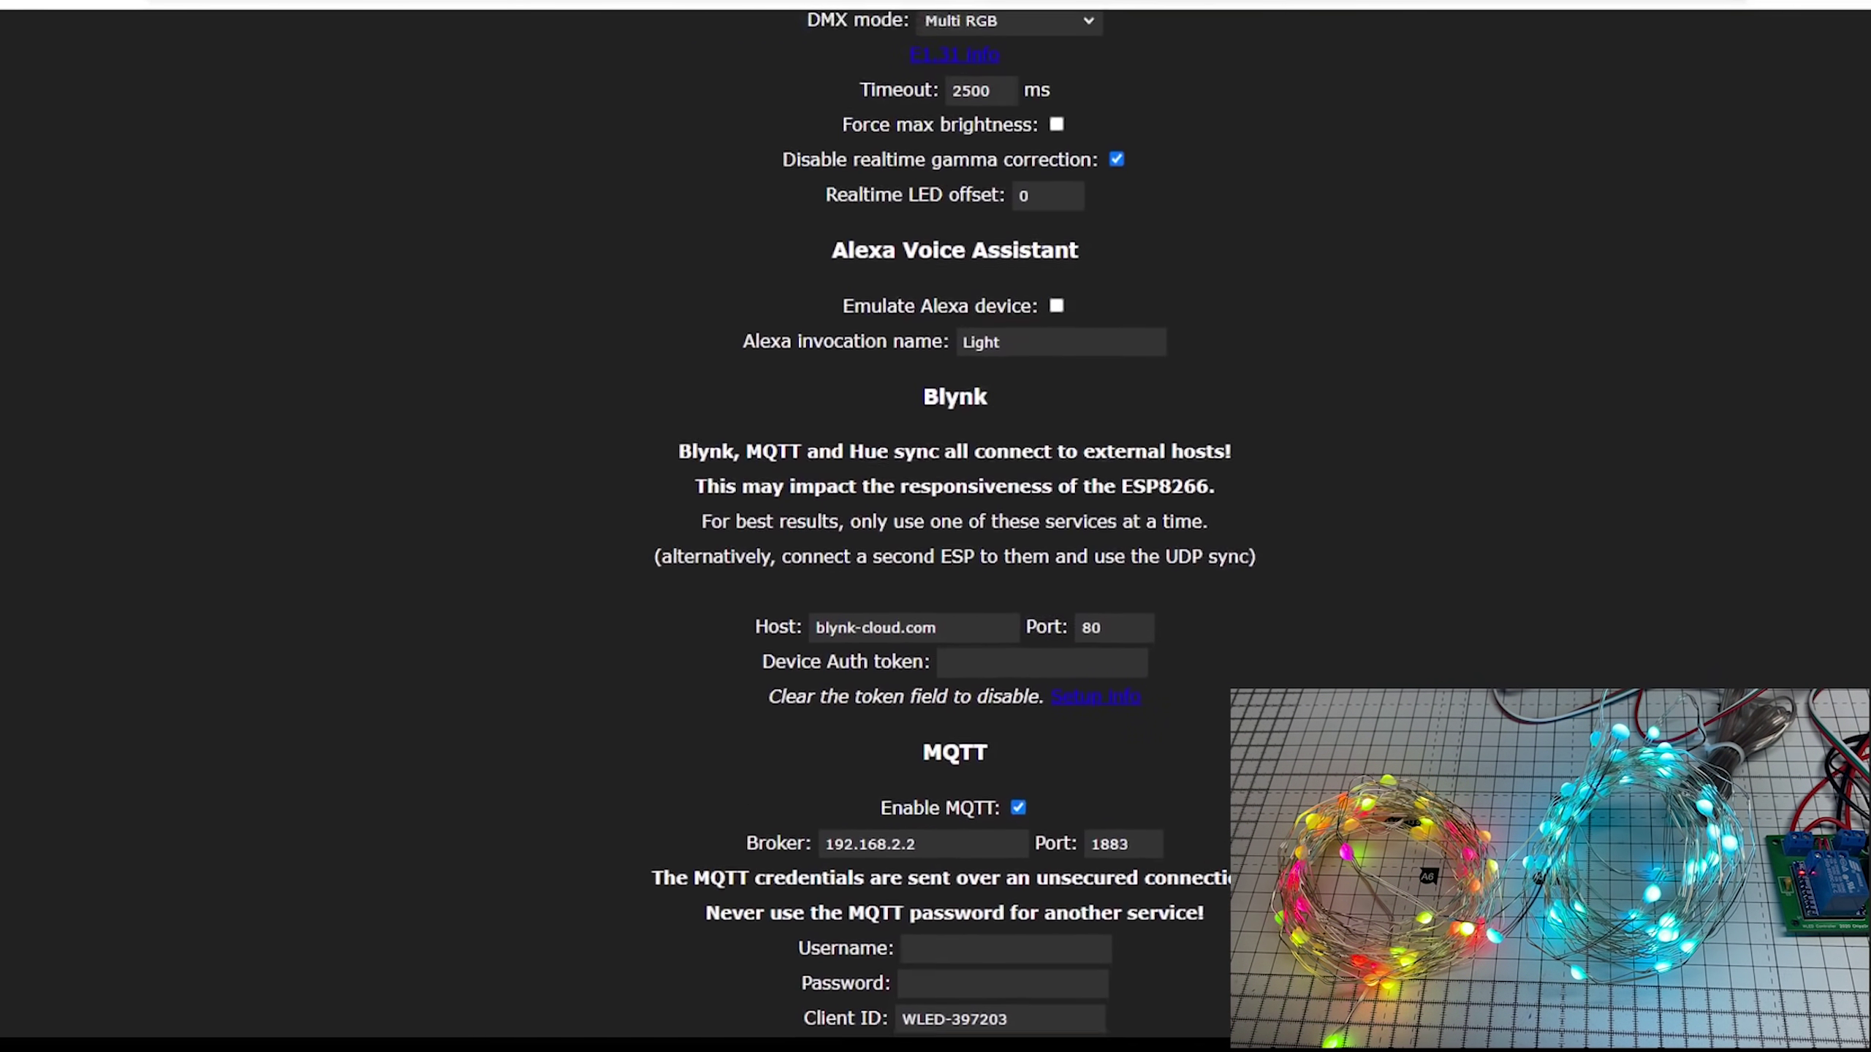
pyautogui.scroll(6, 954, 516)
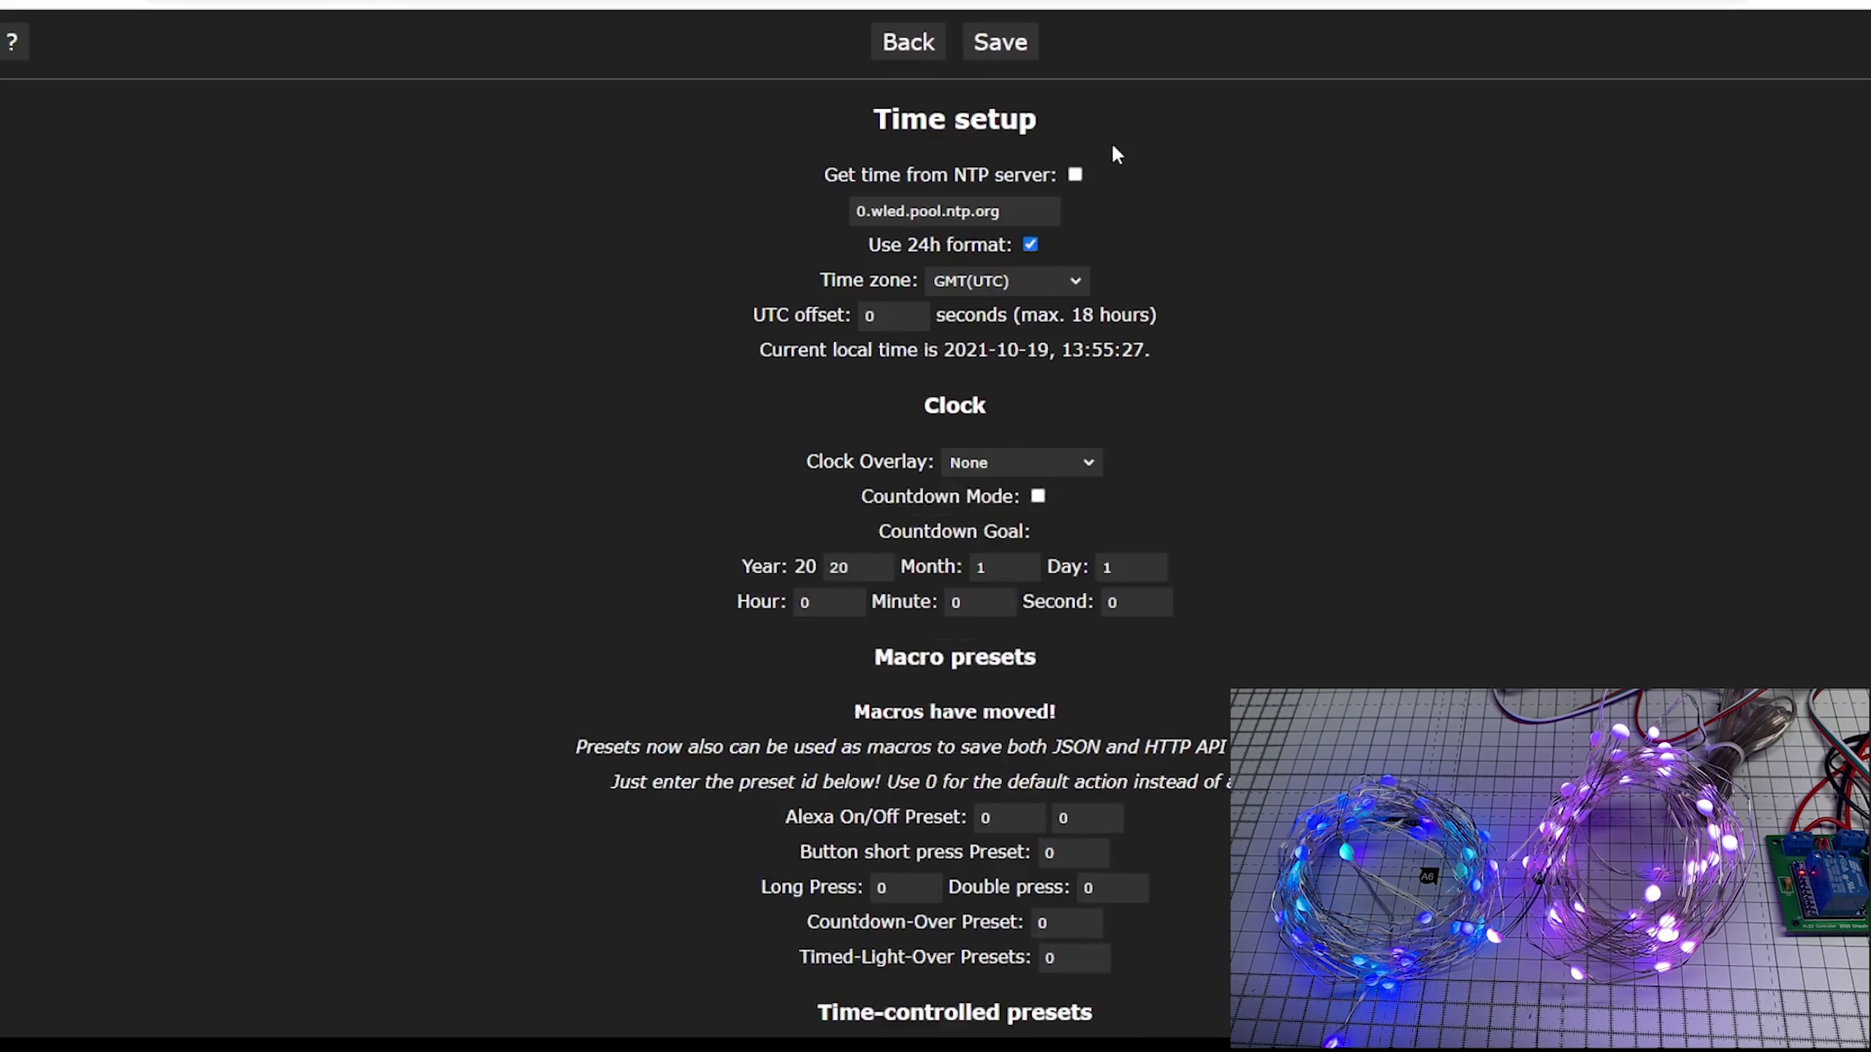
pyautogui.scroll(-6, 1123, 606)
pyautogui.scroll(6, 1122, 626)
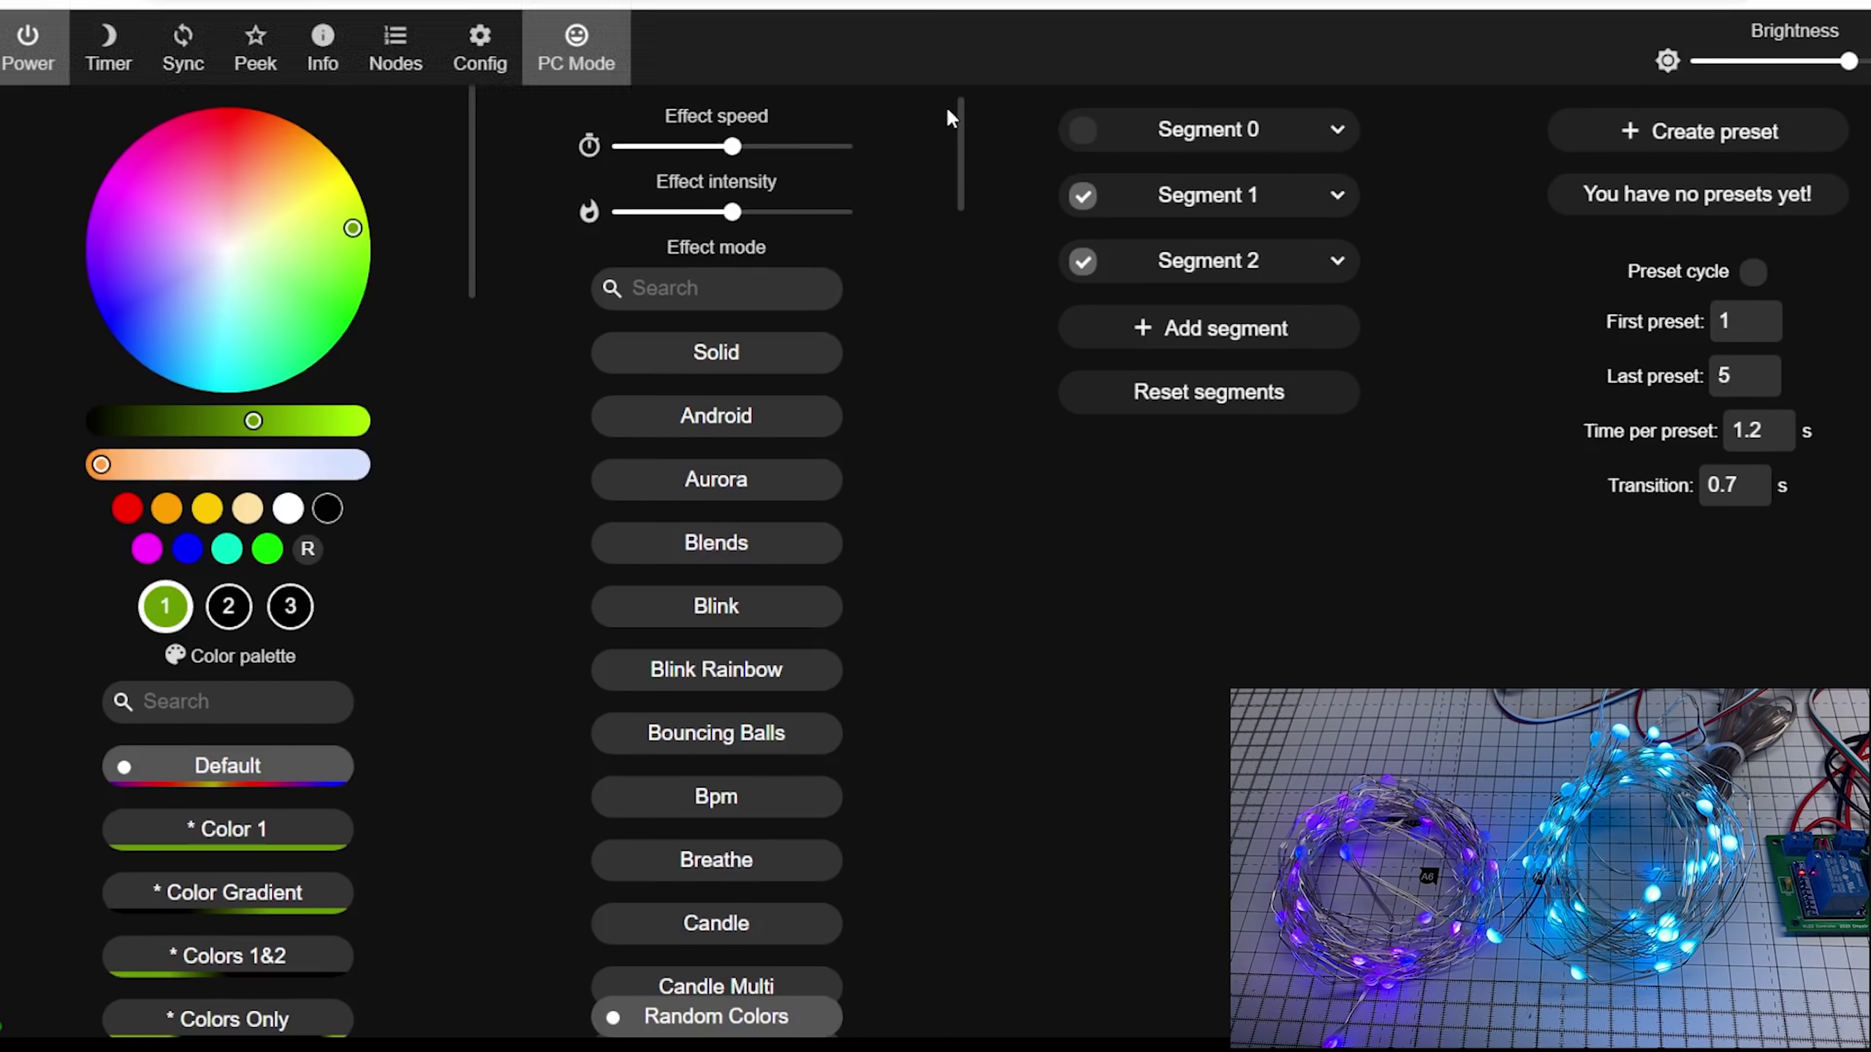
# - Delete Segments 2 and 1, then select Segment 0 as the segment being edited
pyautogui.click(1337, 260)
pyautogui.click(1338, 558)
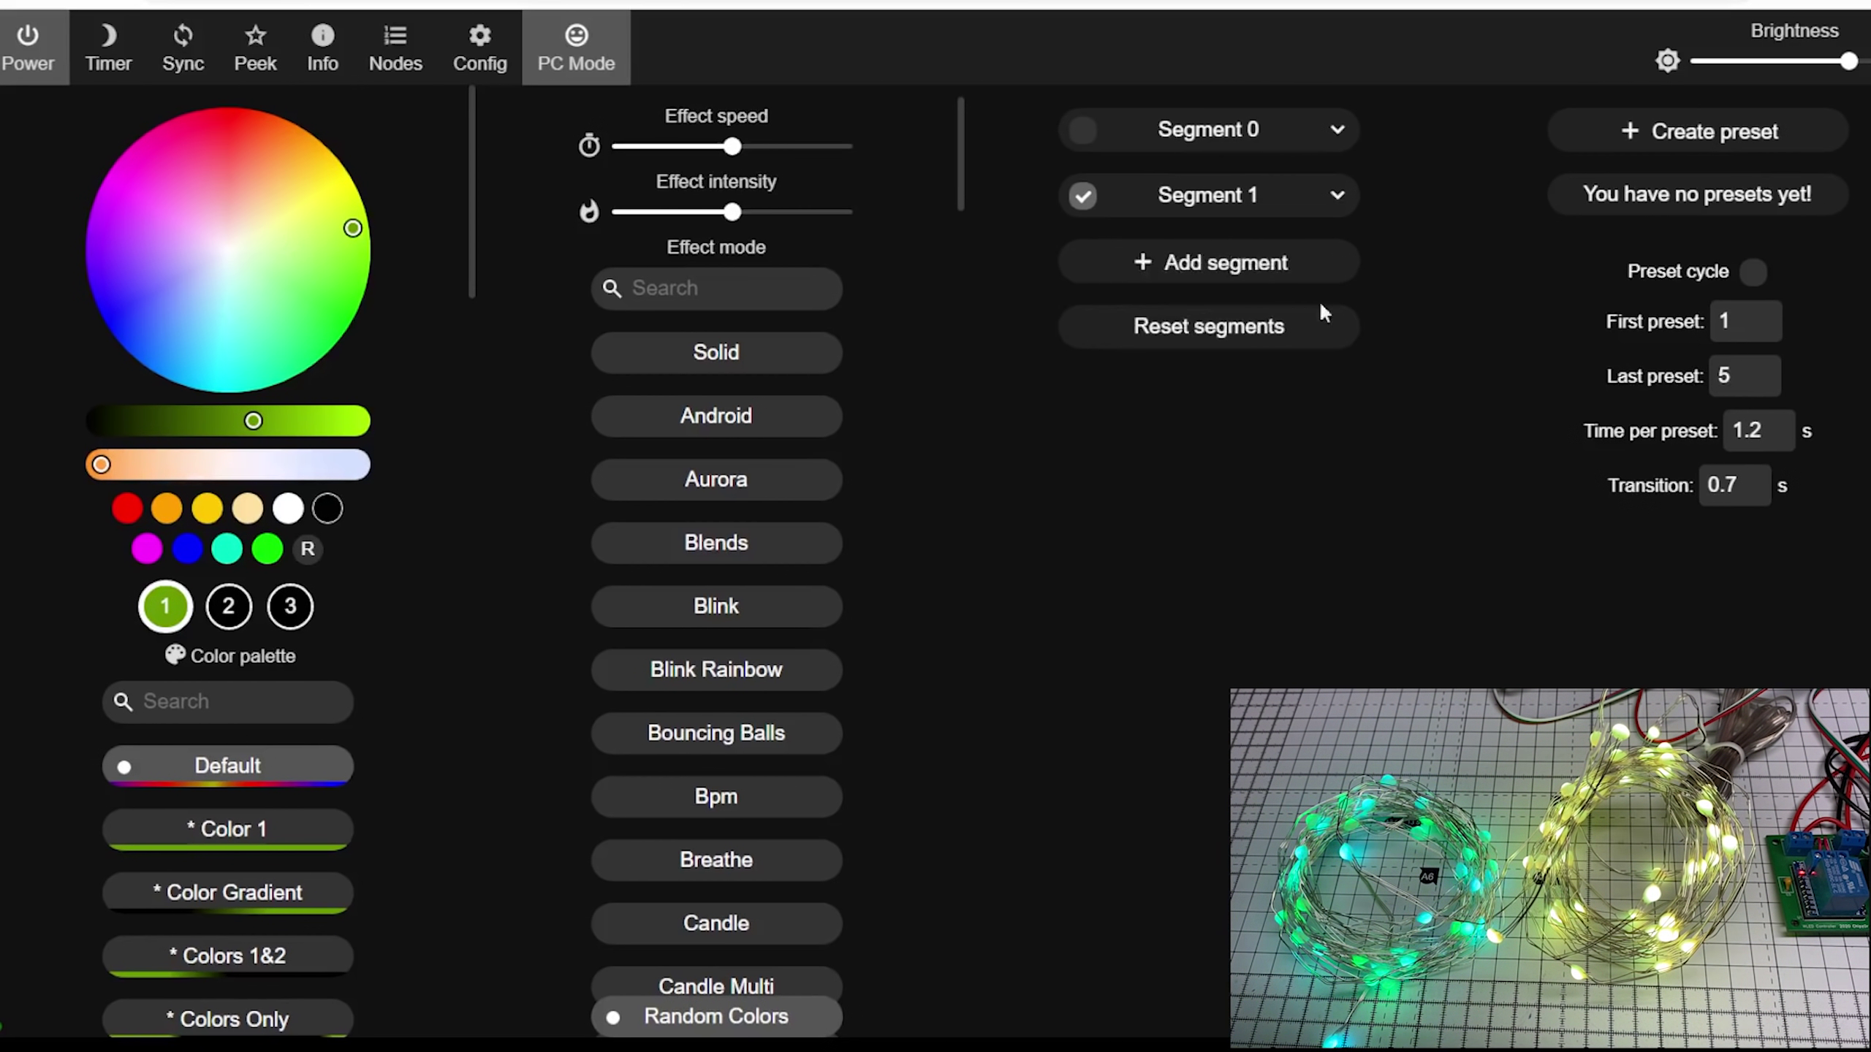
pyautogui.click(1337, 195)
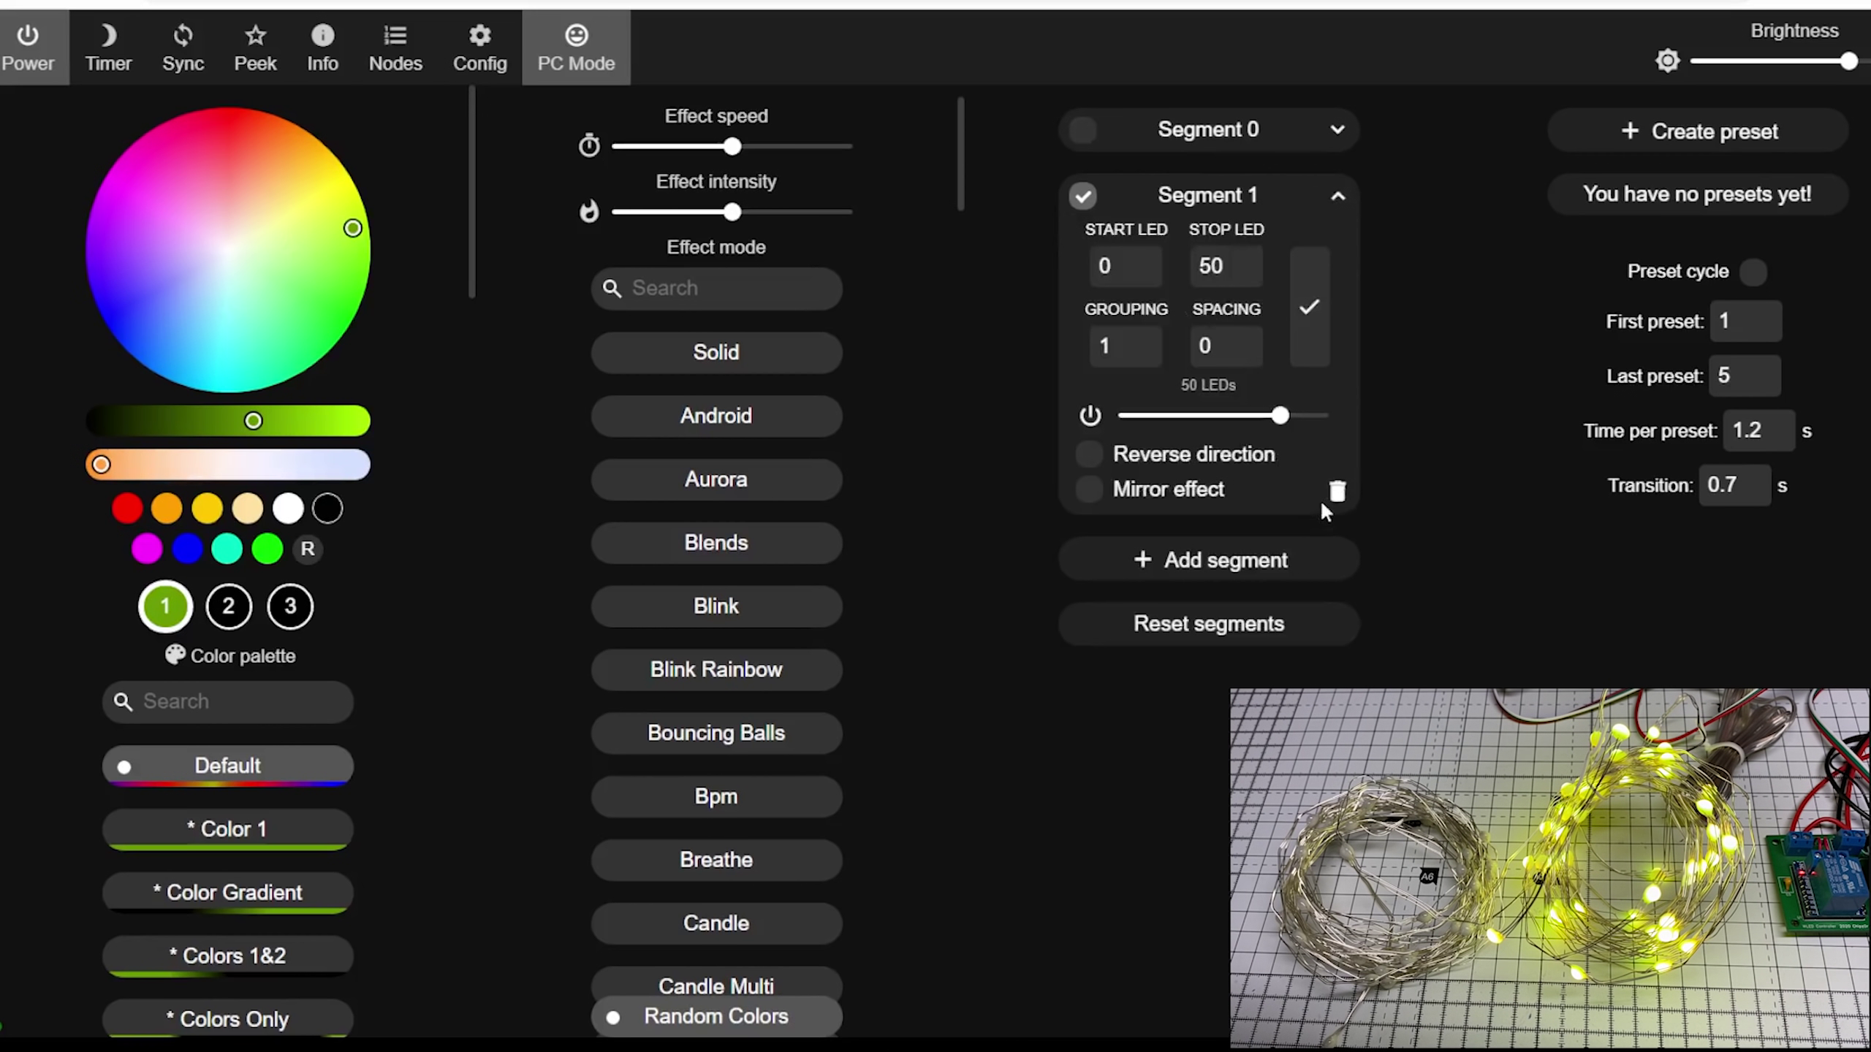
pyautogui.click(1336, 491)
pyautogui.click(1100, 139)
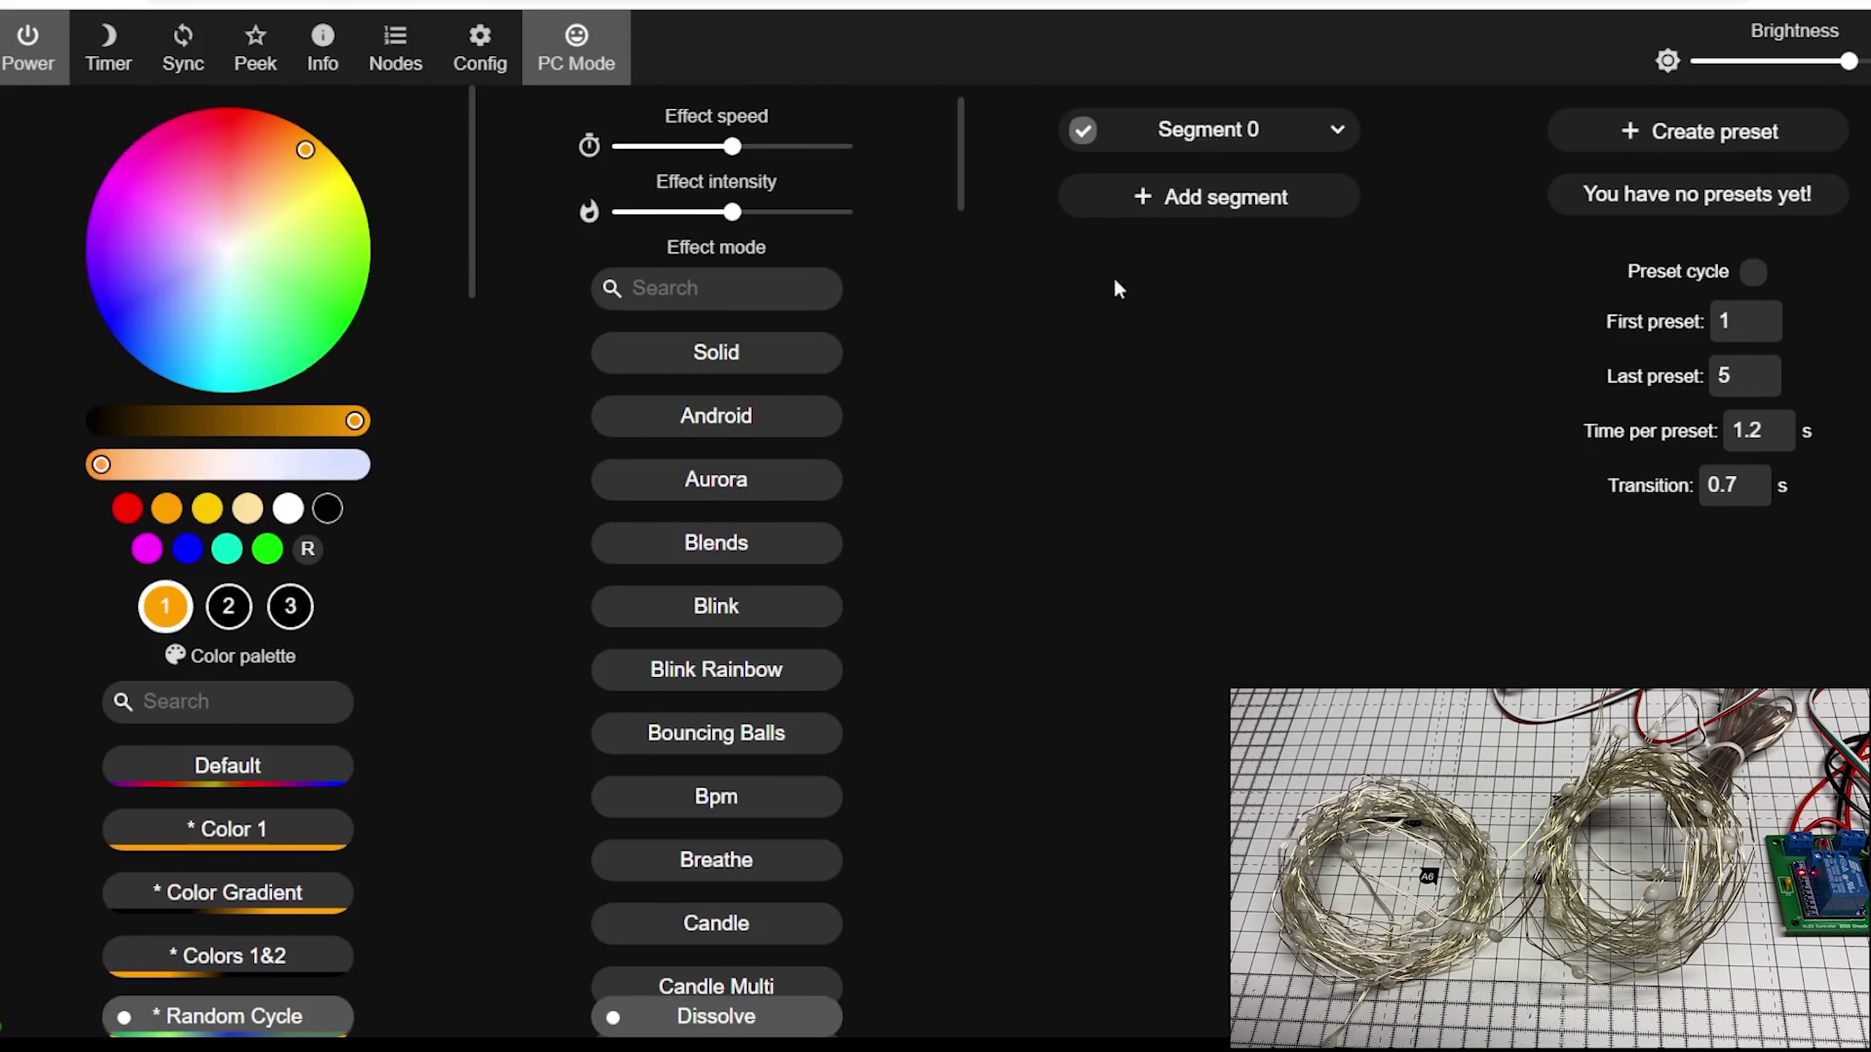
# - Run the Chase Rainbow effect on the string, then Fireworks Starburst
pyautogui.scroll(-6, 793, 689)
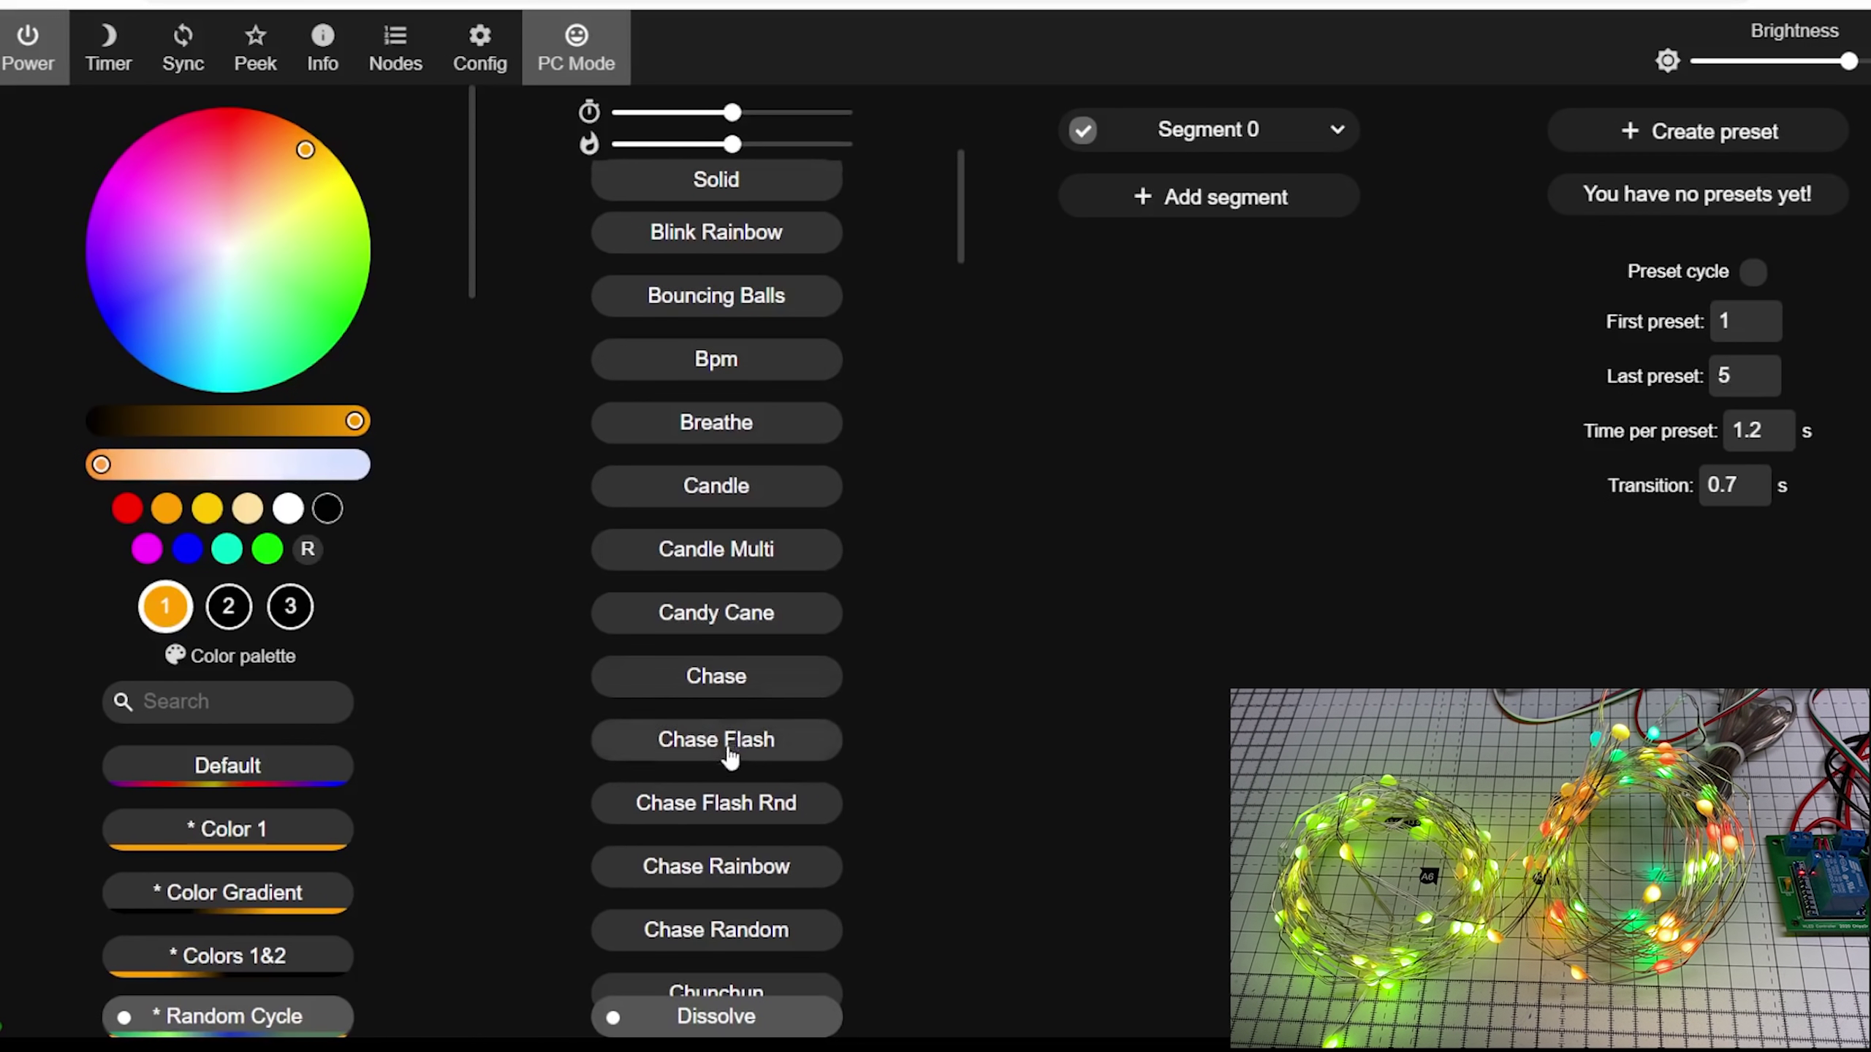
pyautogui.scroll(-5, 726, 744)
pyautogui.click(752, 549)
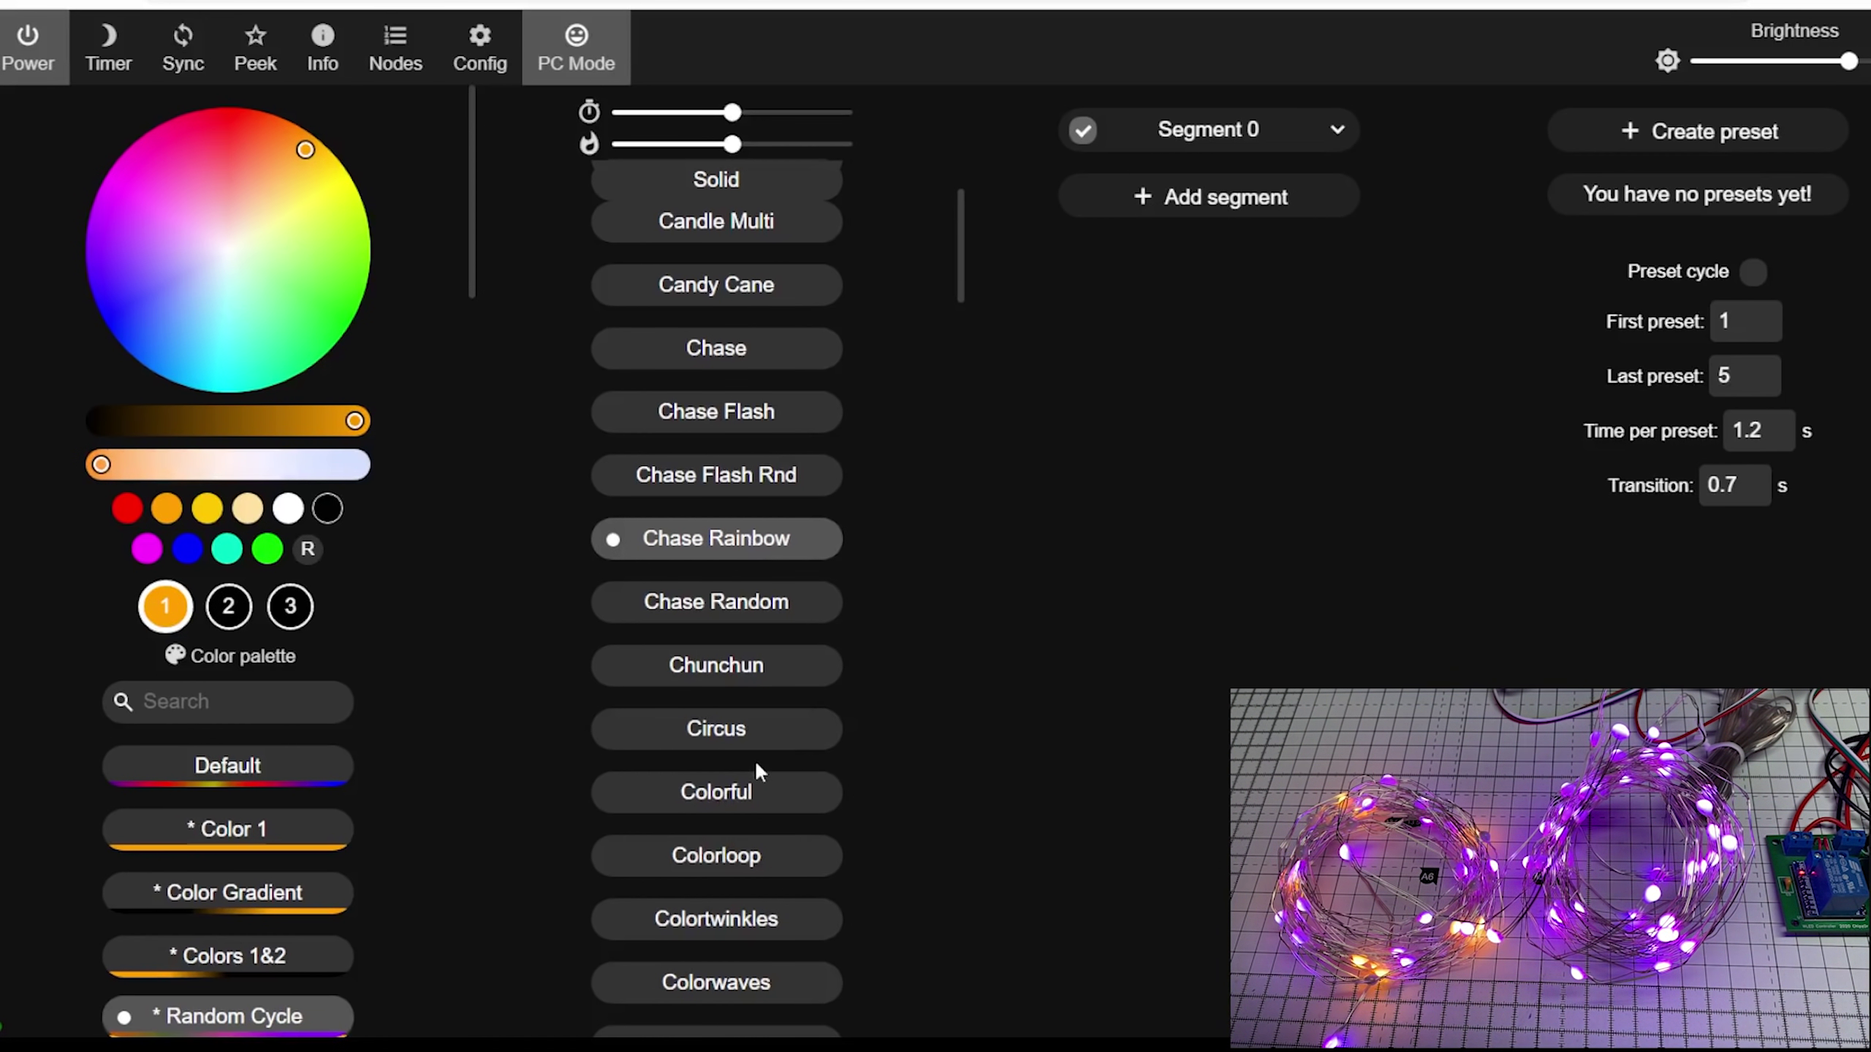
pyautogui.scroll(-5, 754, 761)
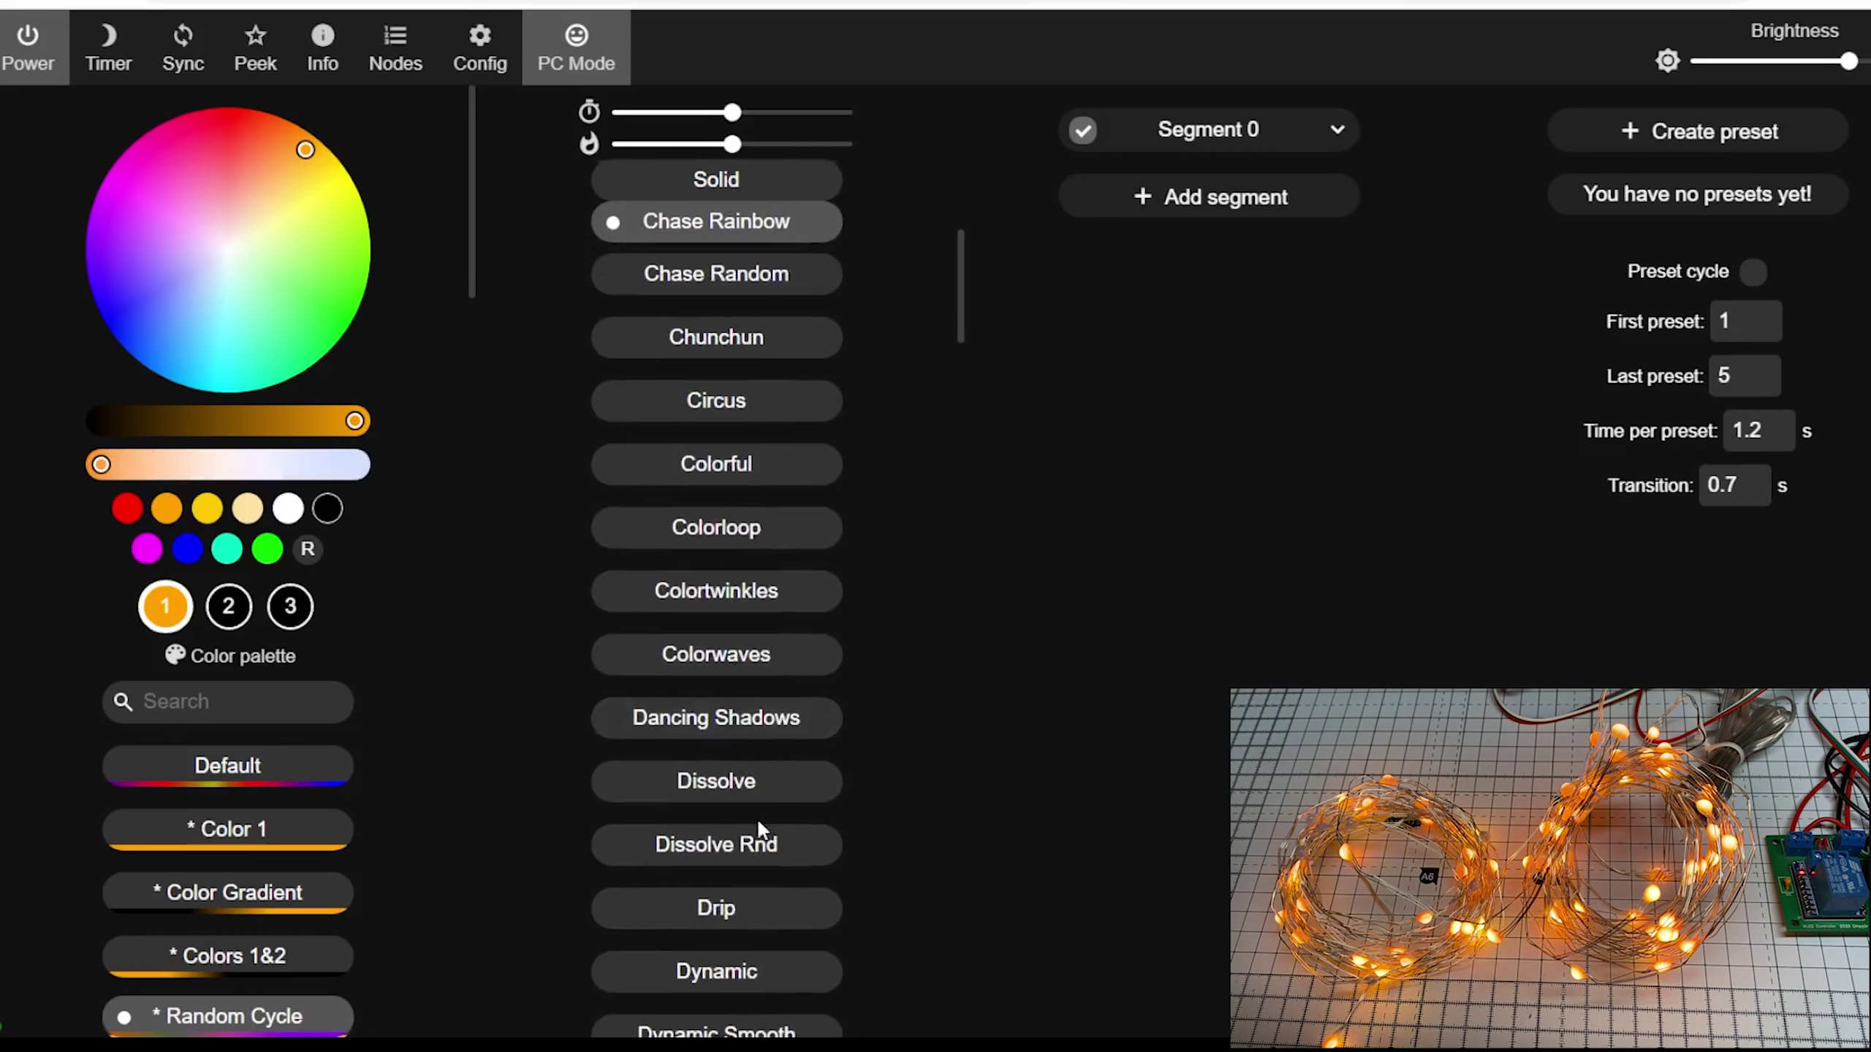
pyautogui.scroll(-5, 757, 818)
pyautogui.scroll(-5, 759, 831)
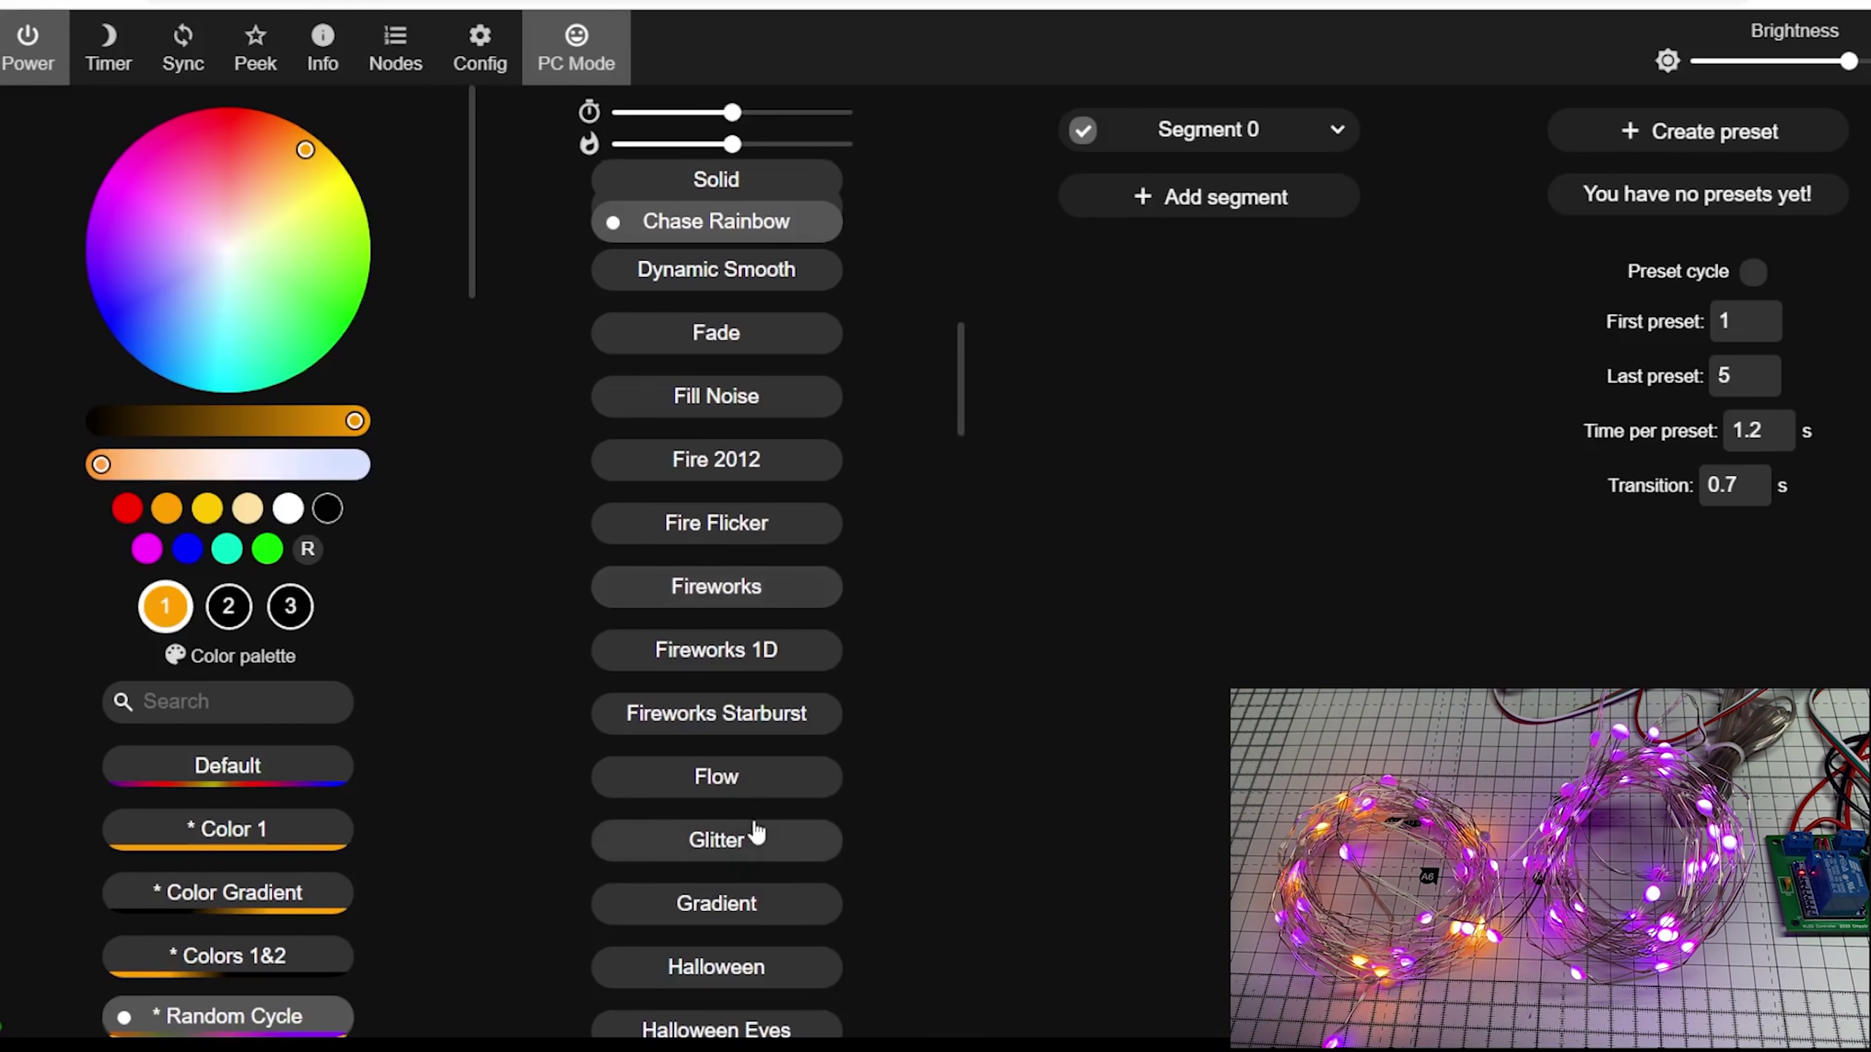
pyautogui.click(752, 732)
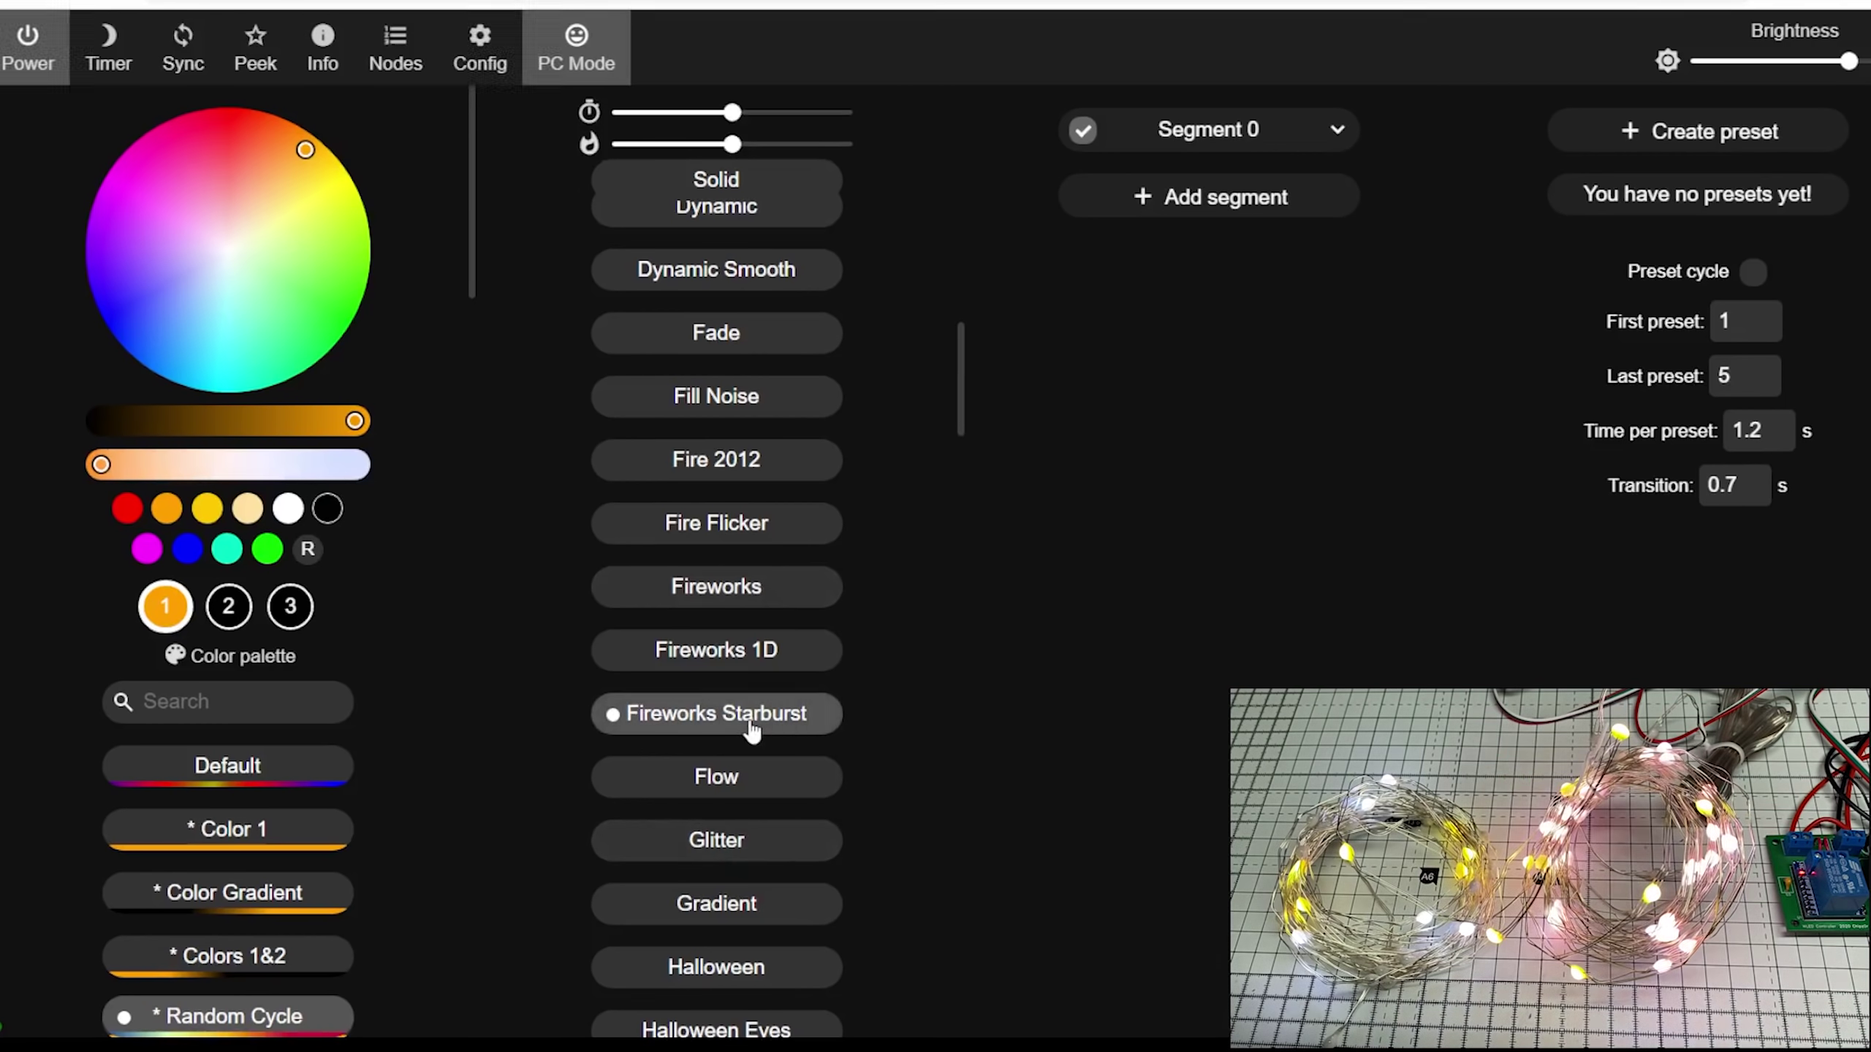
# - Try the Sparkle Dark, Sparkle, Solid Pattern Tri, Solid Pattern and Solid Glitter effects
pyautogui.scroll(-6, 752, 732)
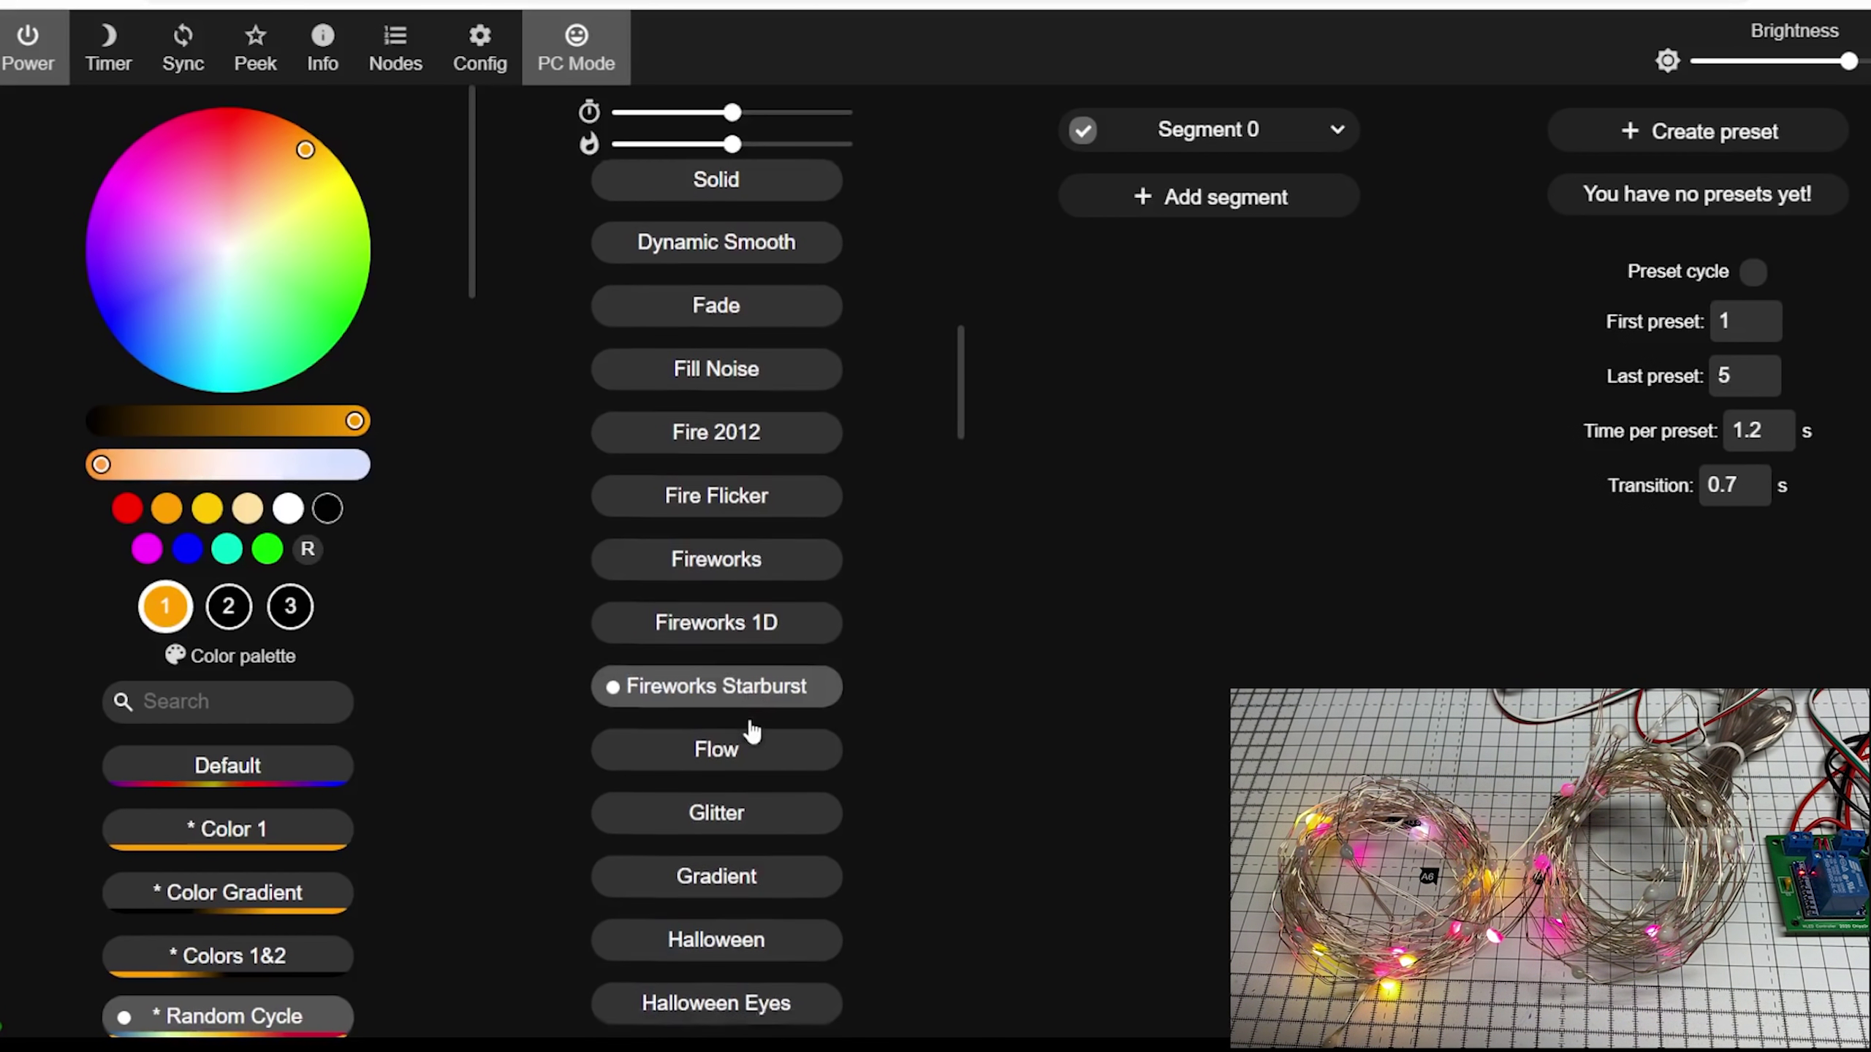
pyautogui.scroll(-5, 747, 739)
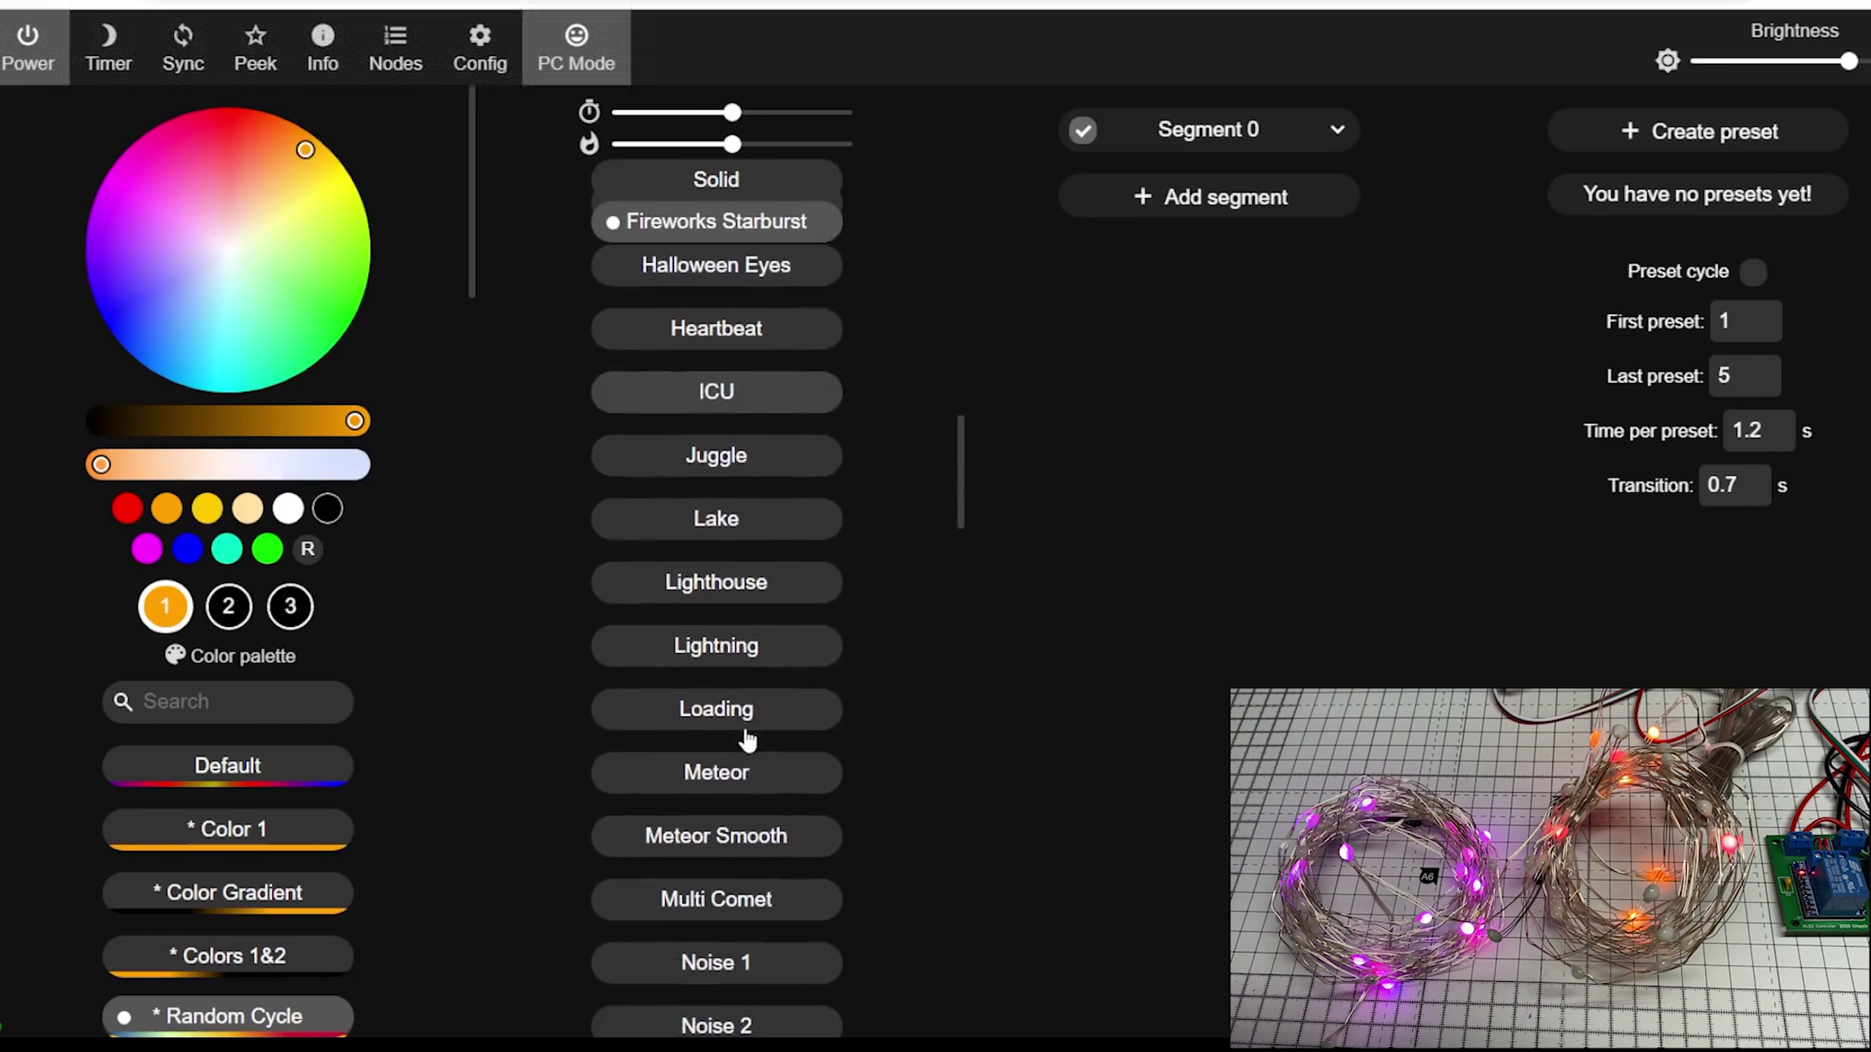
pyautogui.scroll(-5, 748, 739)
pyautogui.scroll(-20, 748, 739)
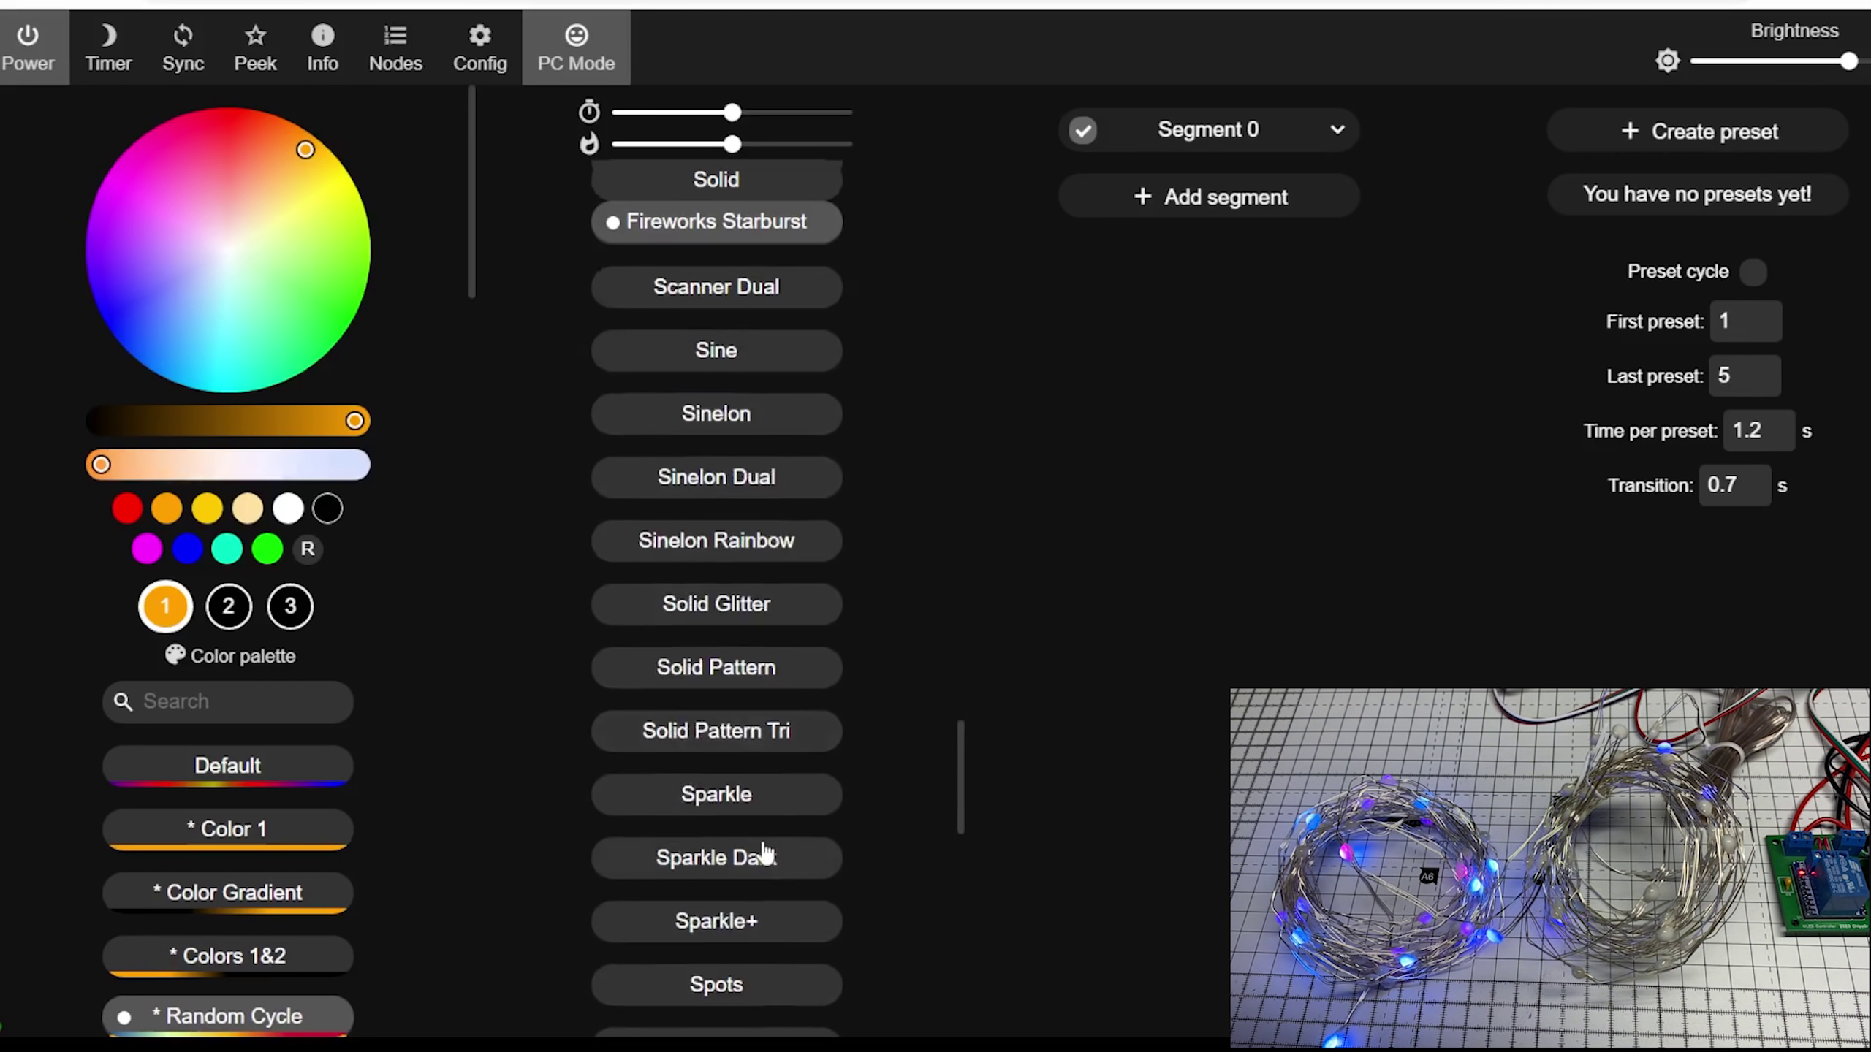
pyautogui.click(766, 866)
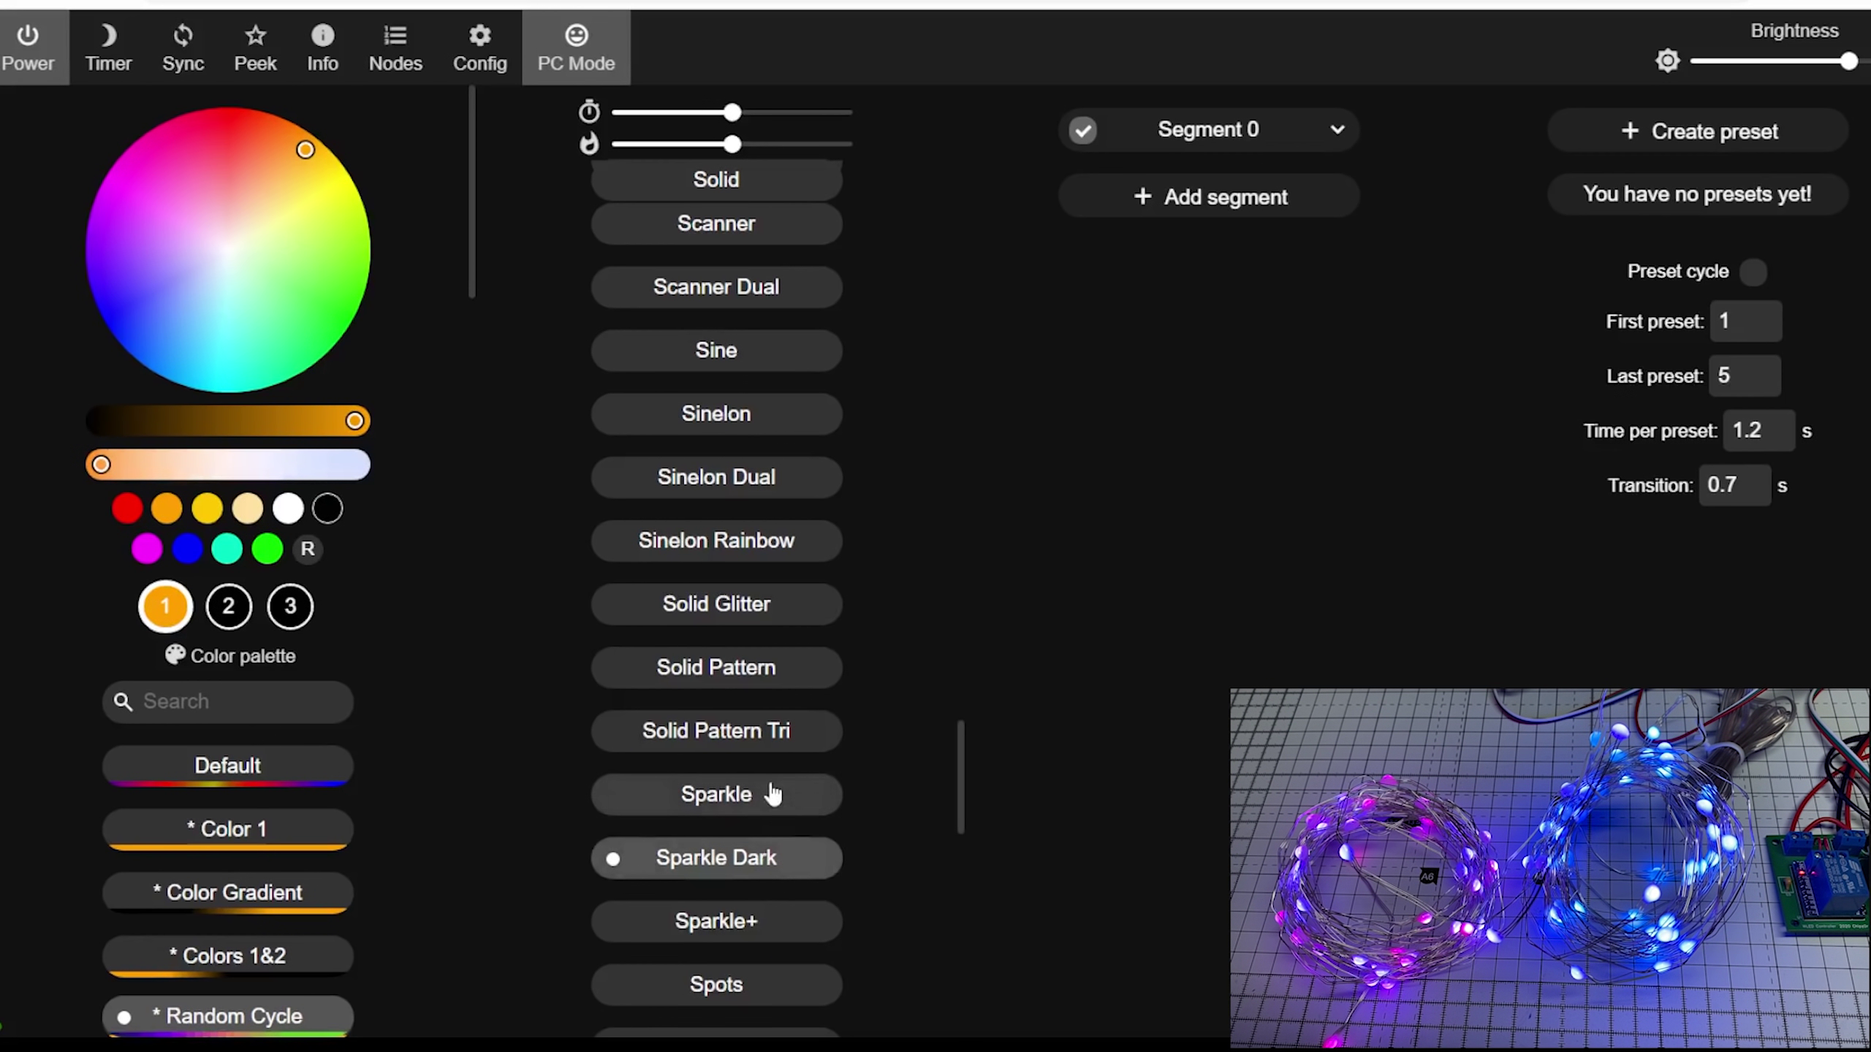
pyautogui.click(772, 794)
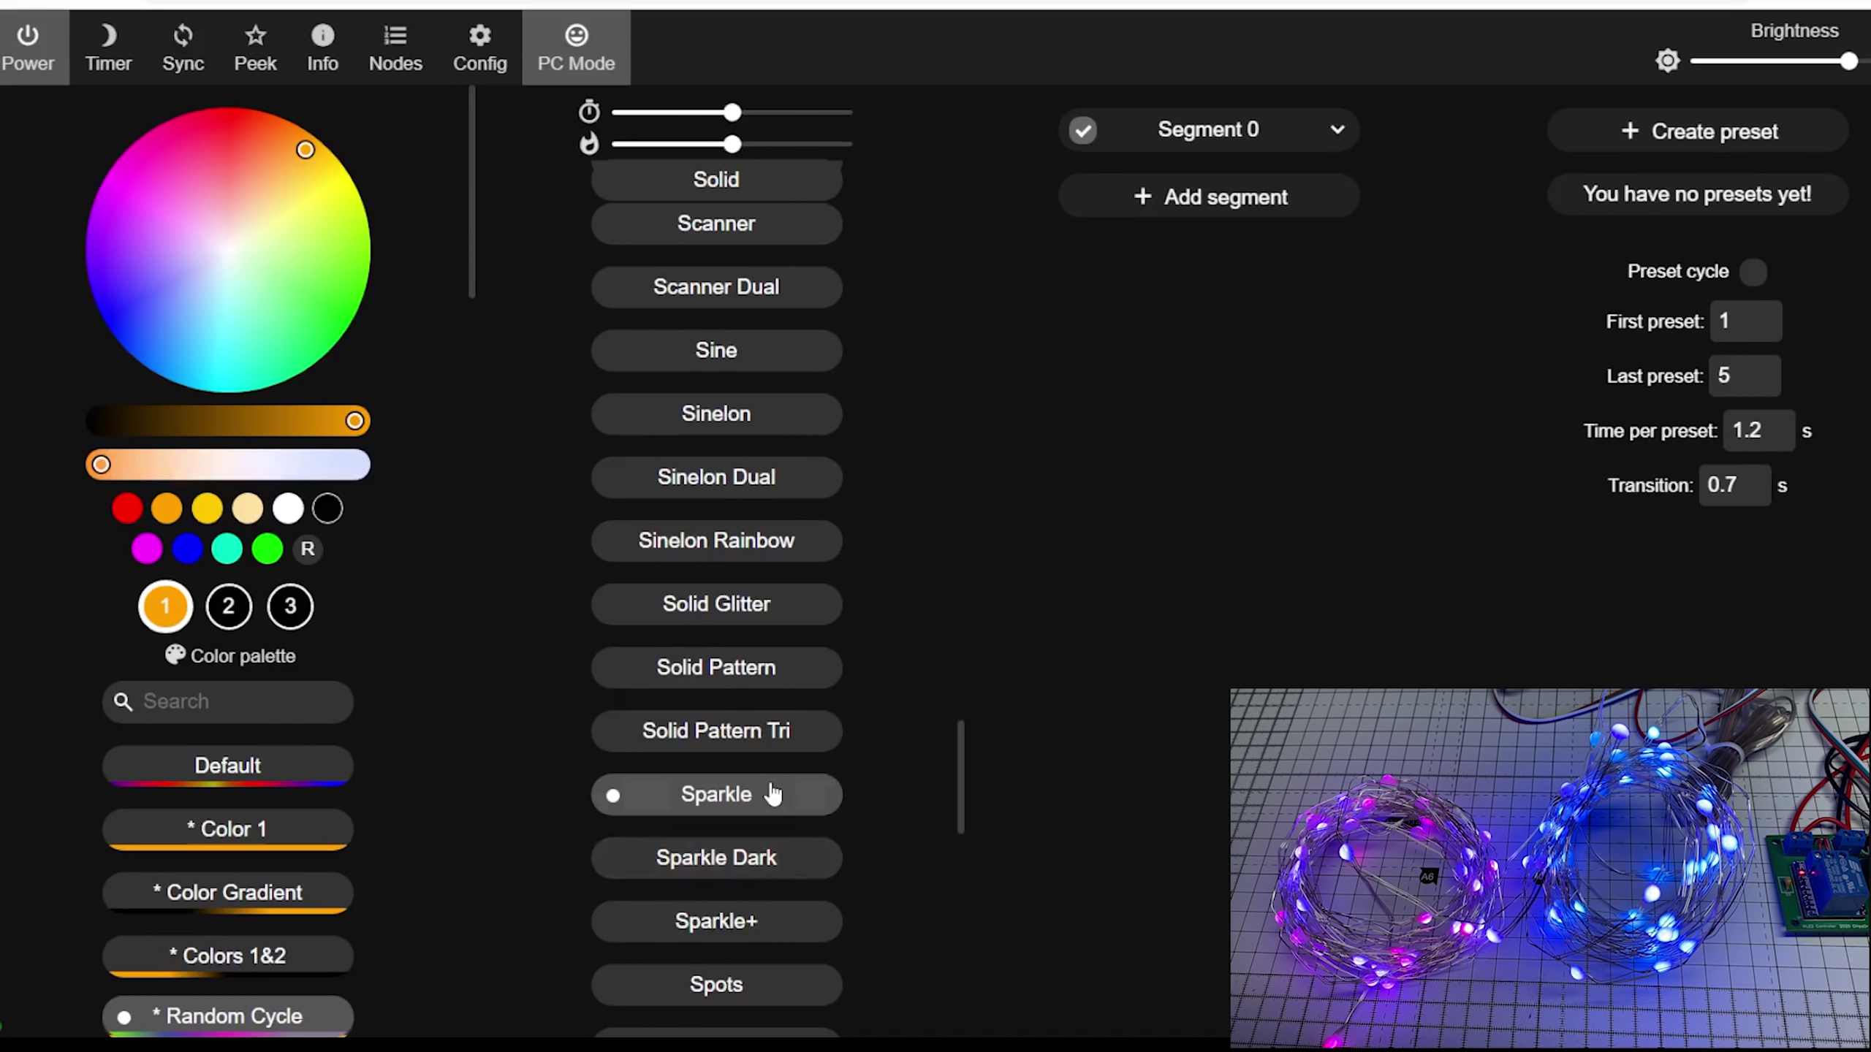
pyautogui.click(758, 739)
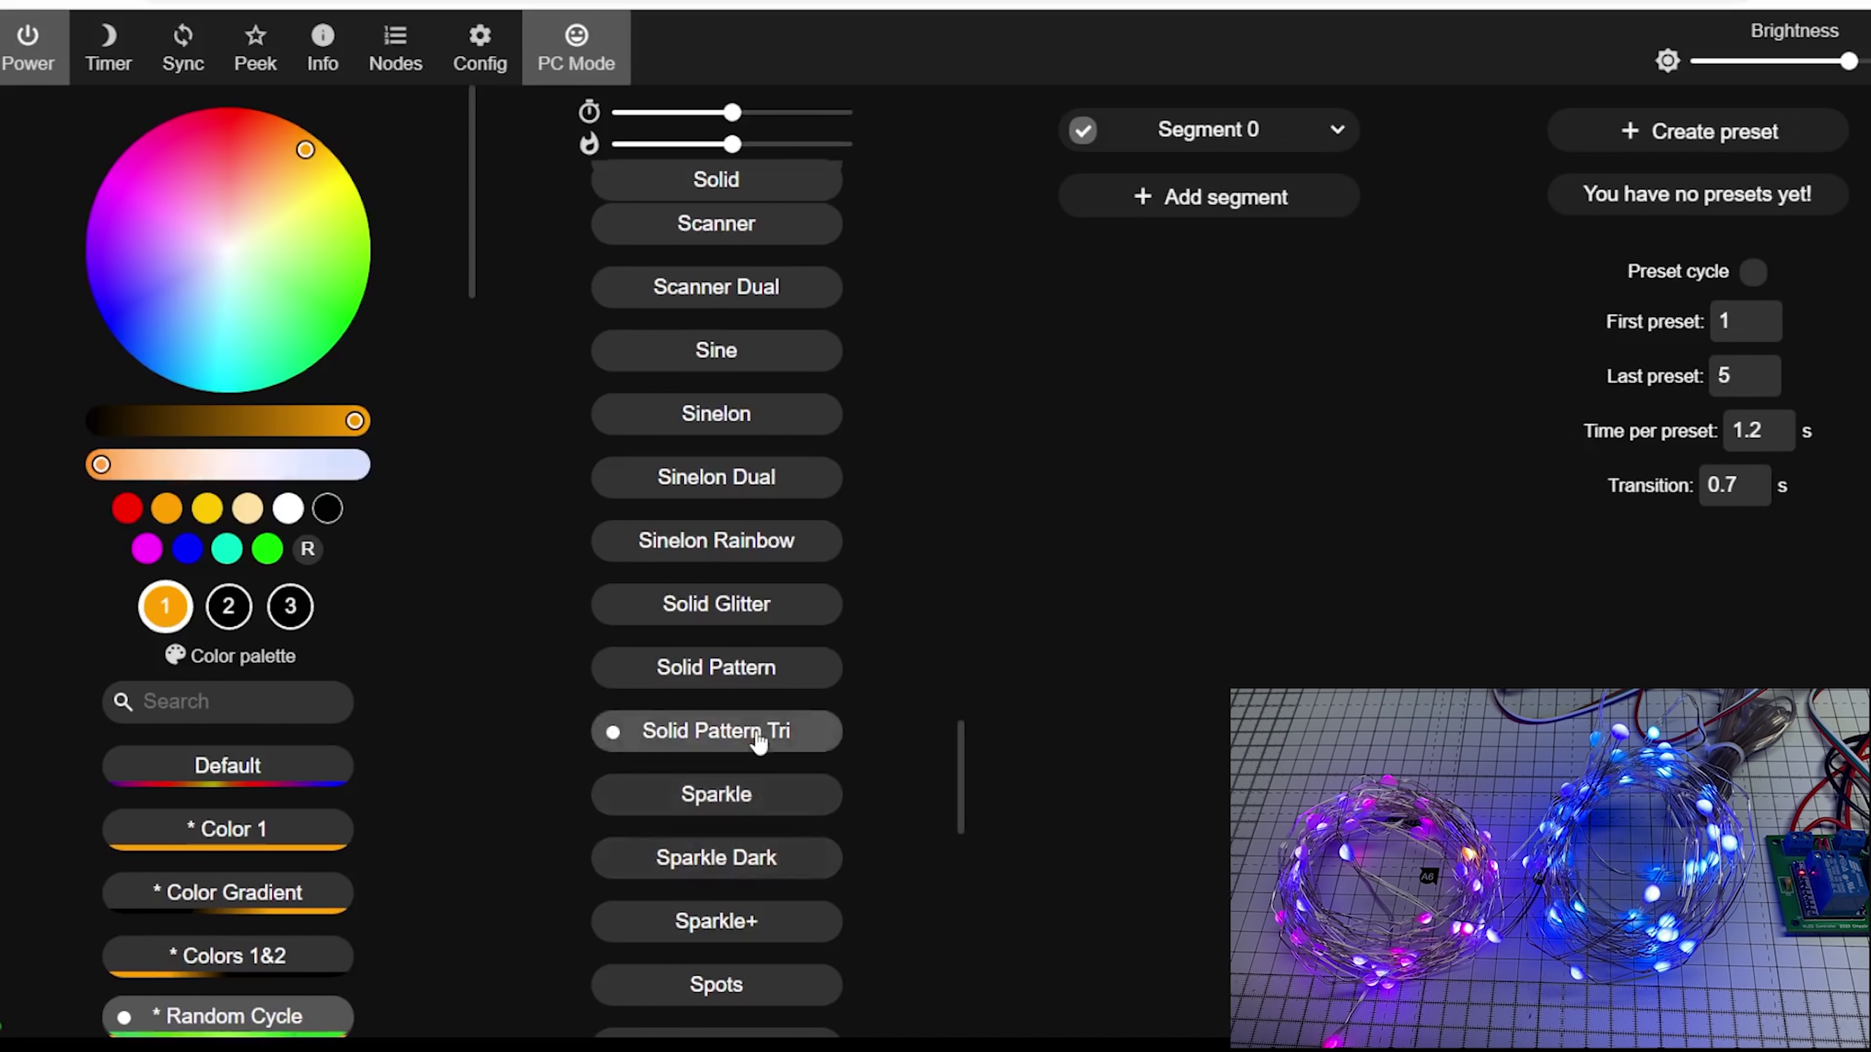
pyautogui.click(765, 686)
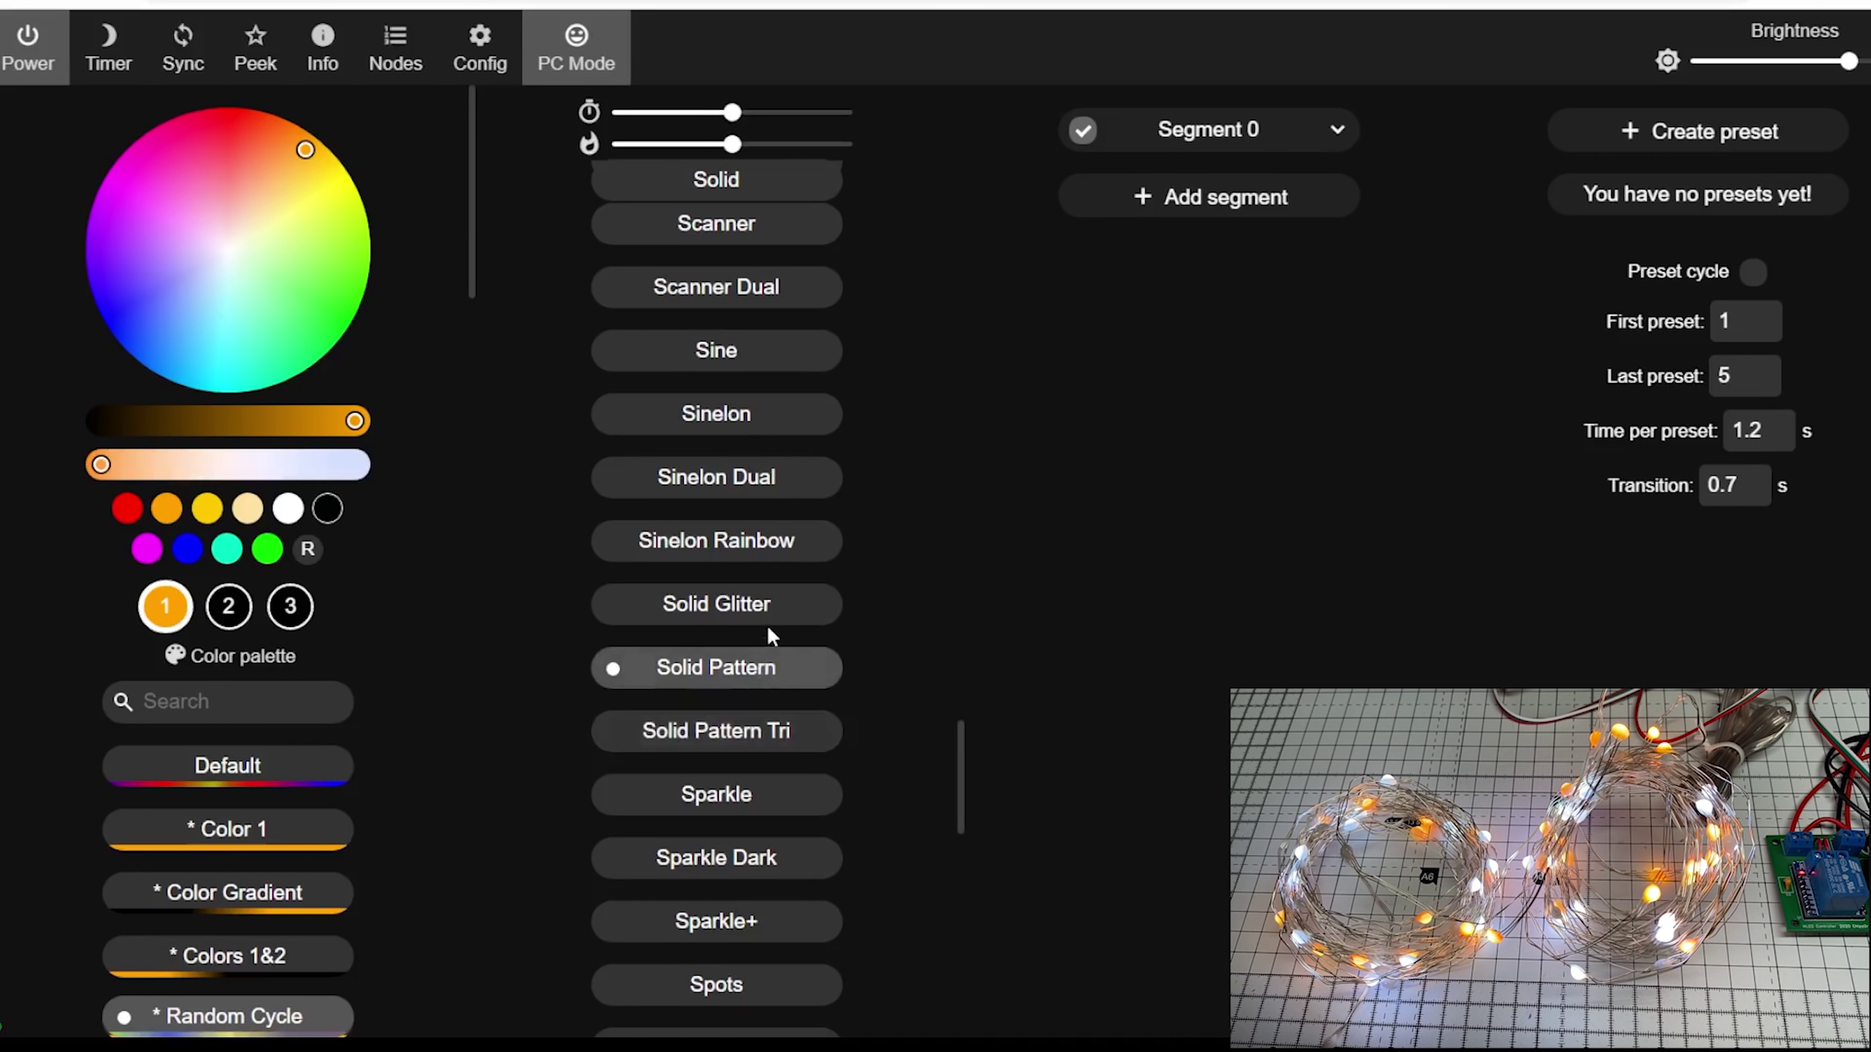
pyautogui.click(769, 626)
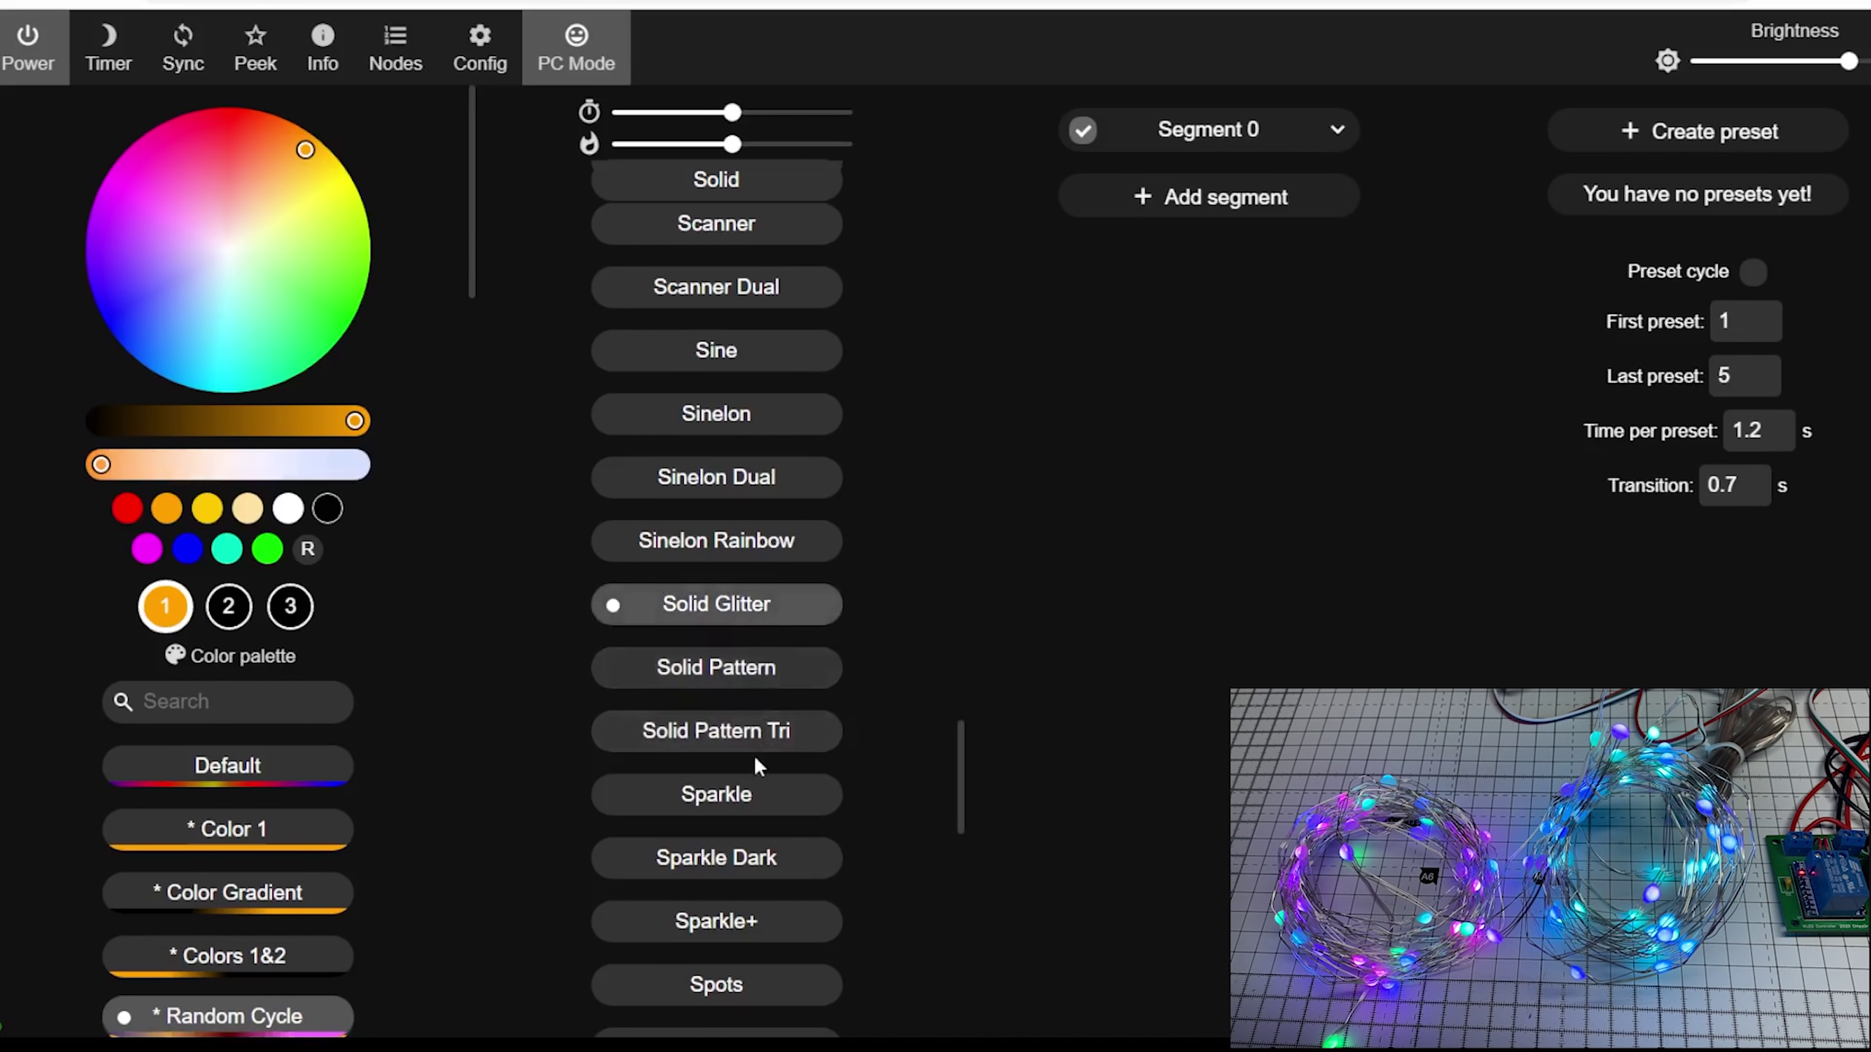
# - Cycle through TV Simulator, Traffic Light, Tri Wipe, Washing Machine and Wipe, ending on Wipe Random
pyautogui.scroll(-10, 663, 797)
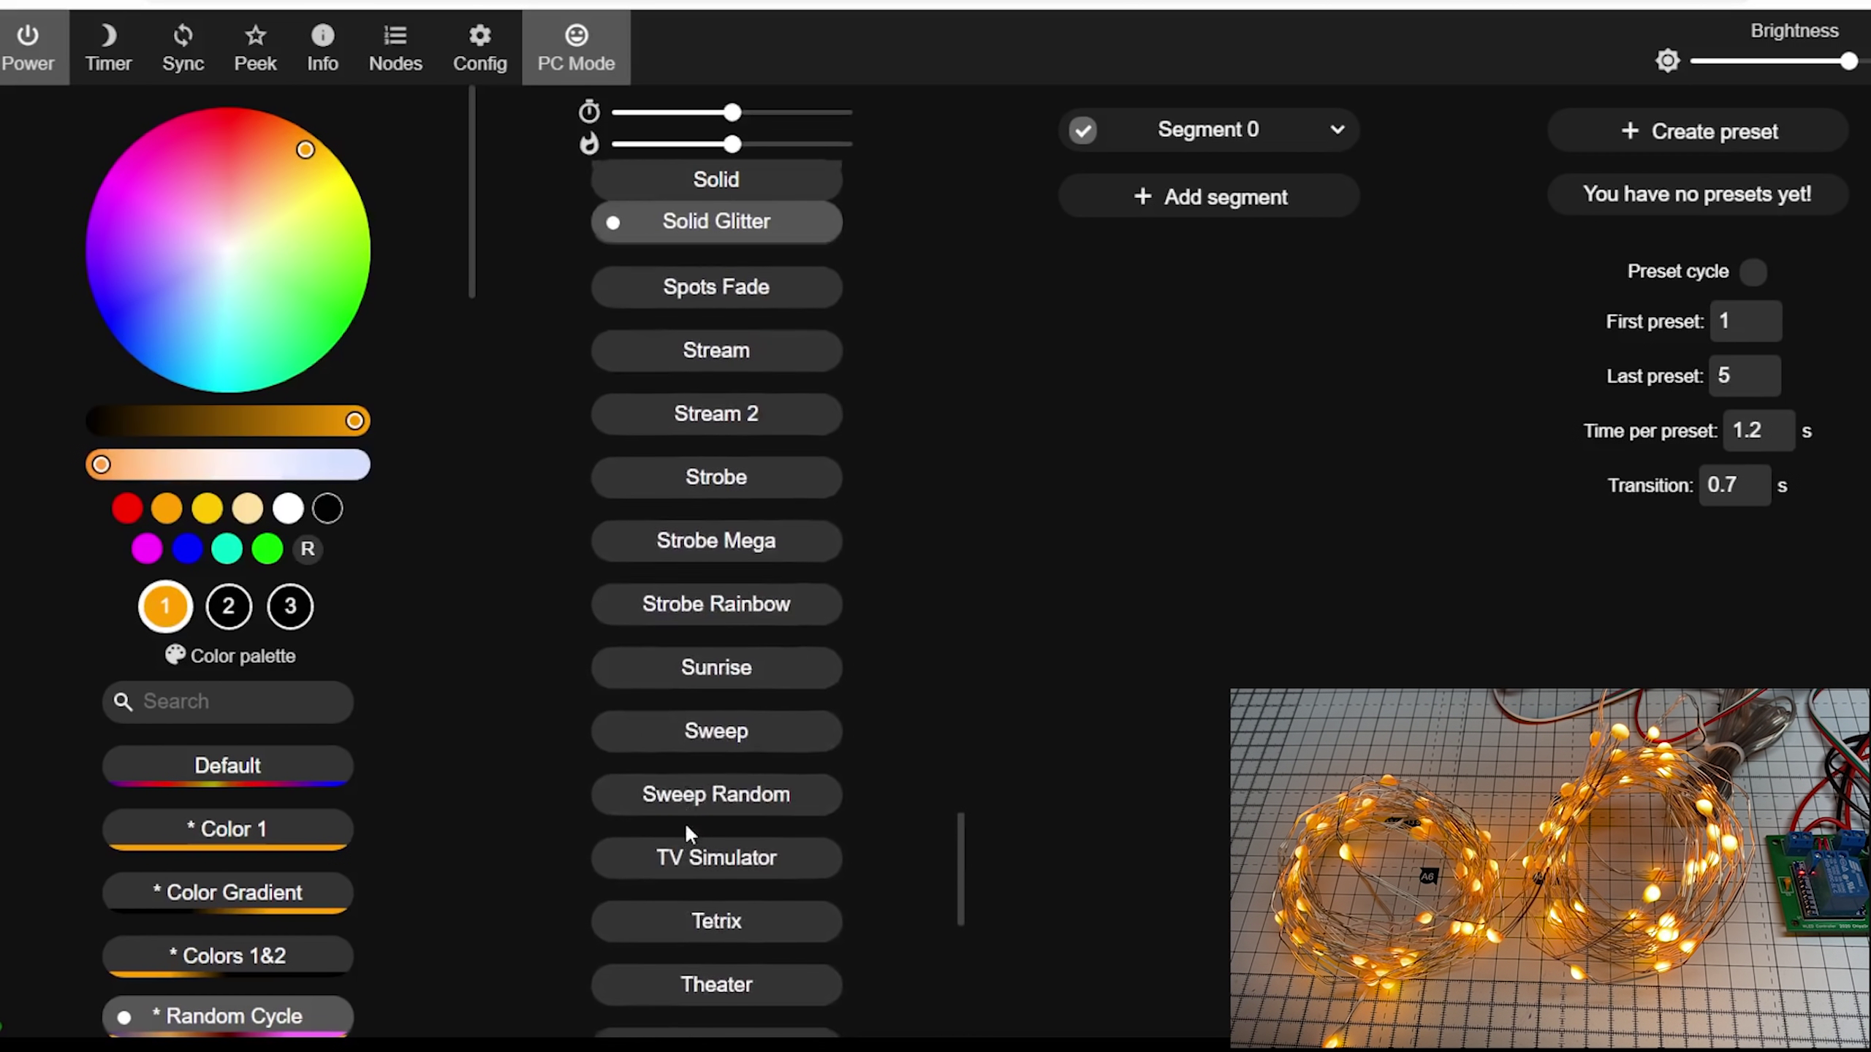
pyautogui.click(733, 868)
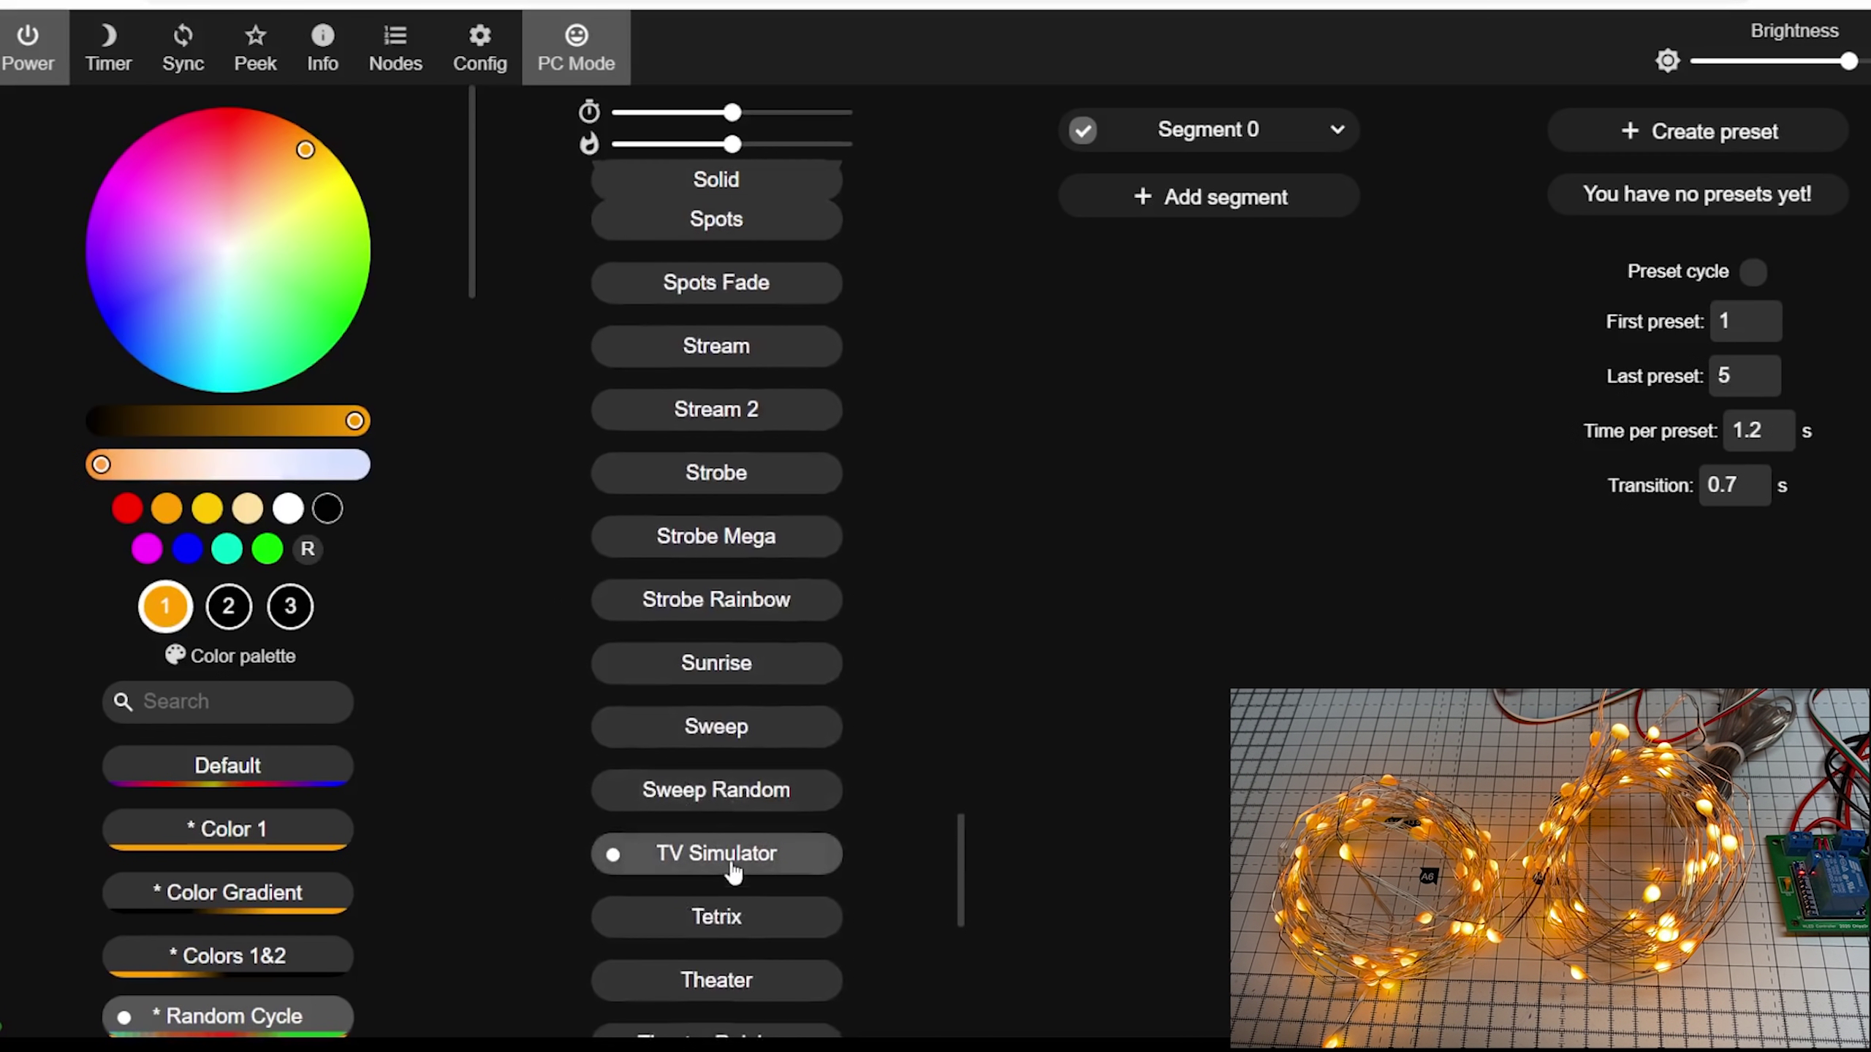
pyautogui.scroll(-6, 729, 866)
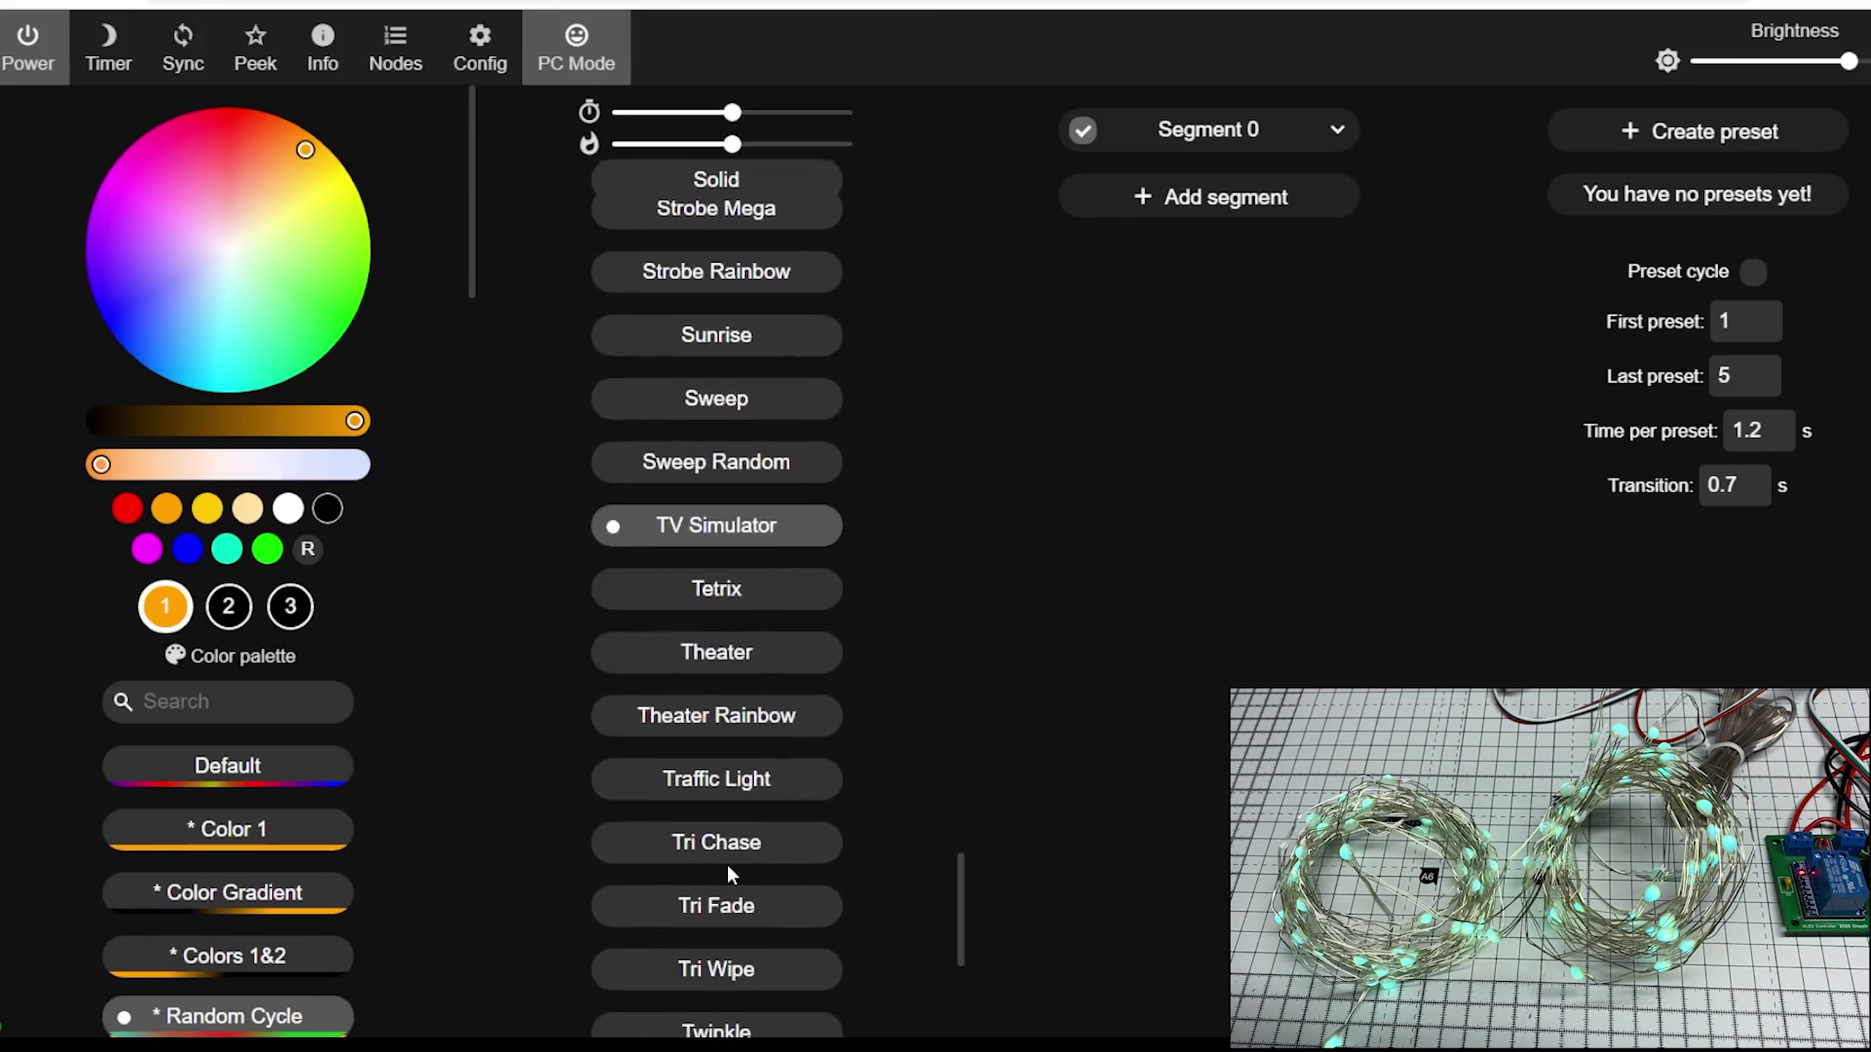
pyautogui.click(758, 675)
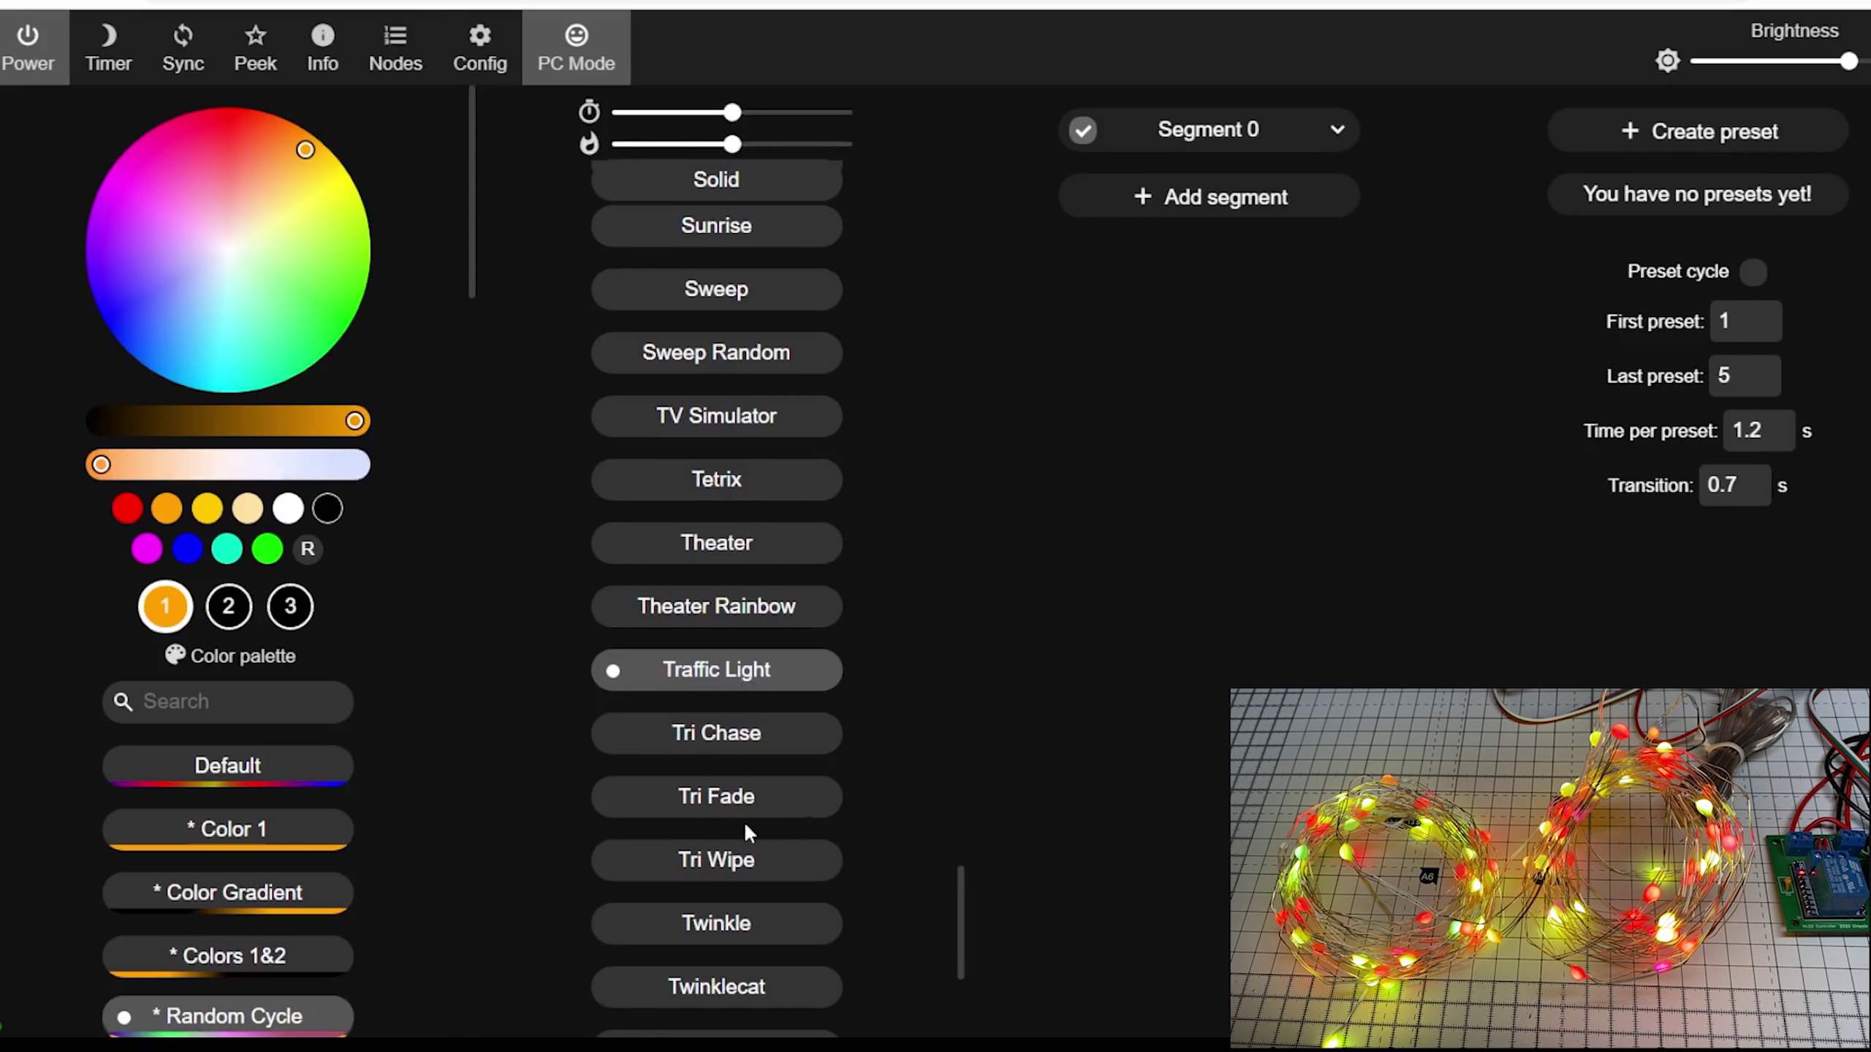
pyautogui.click(748, 868)
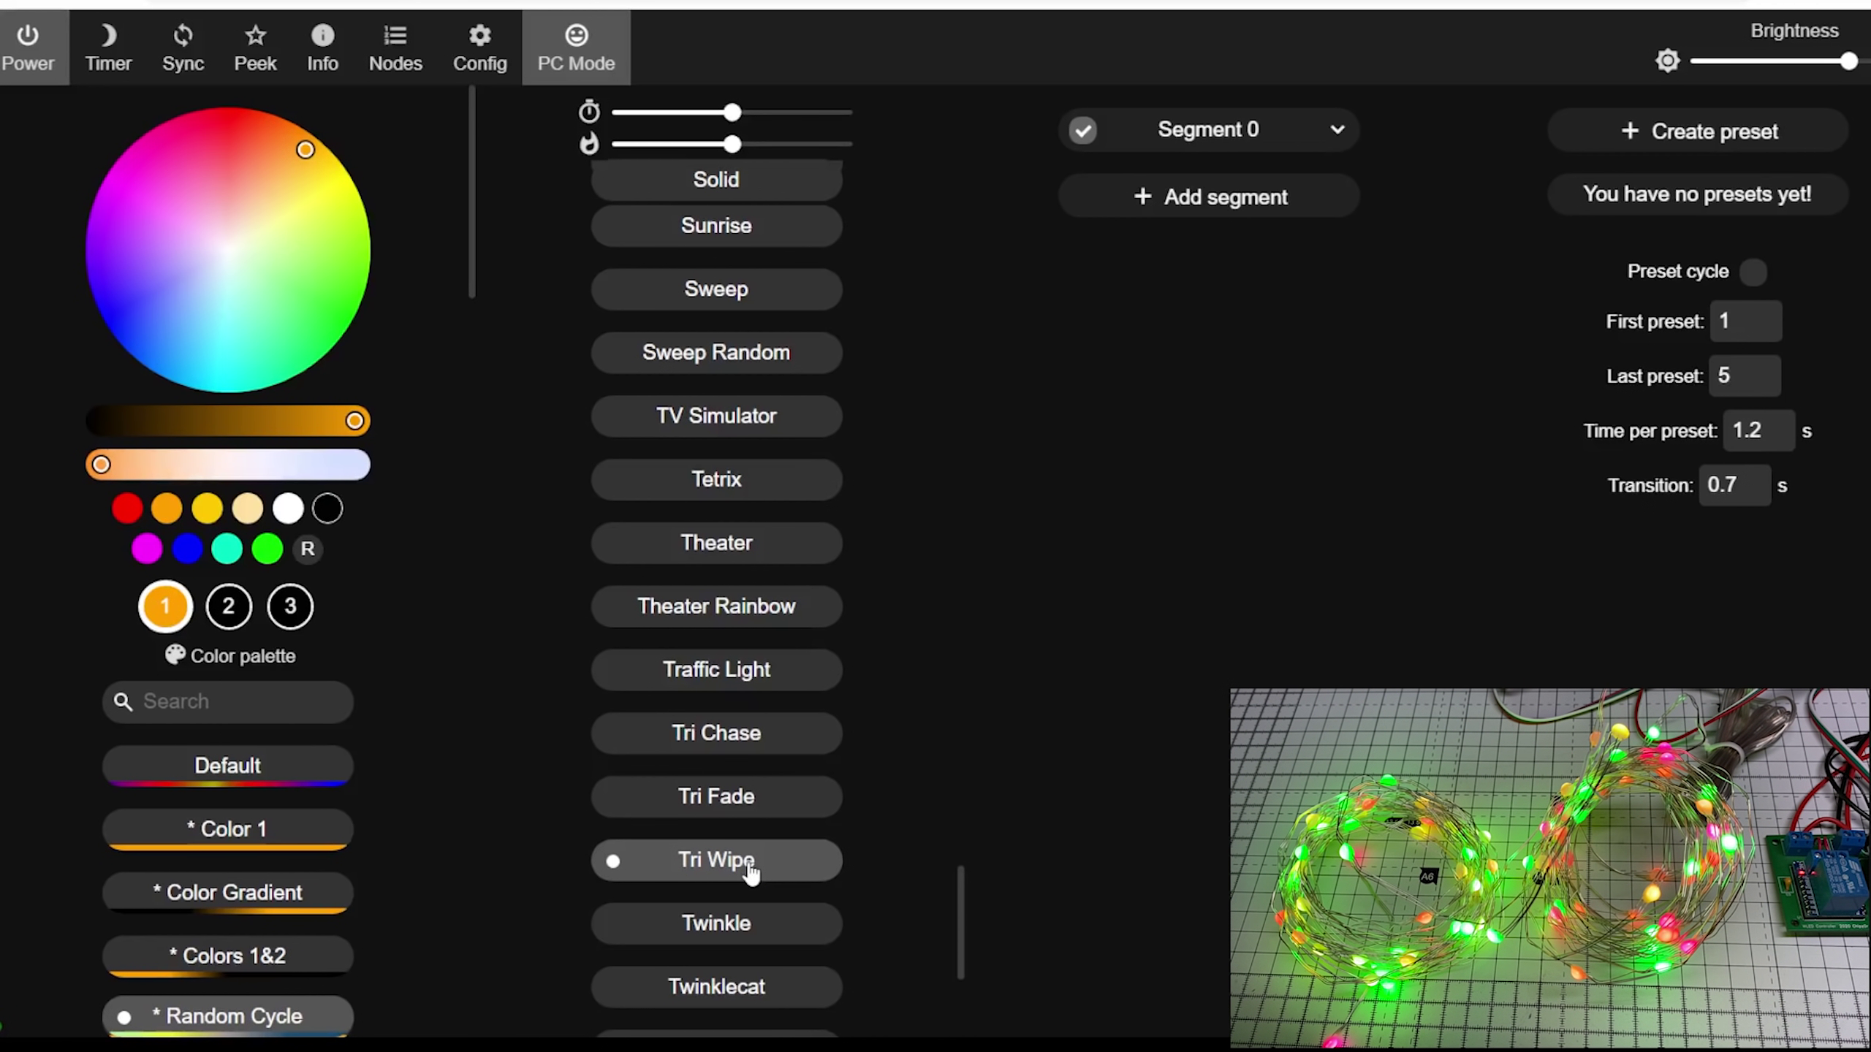
pyautogui.scroll(-6, 755, 877)
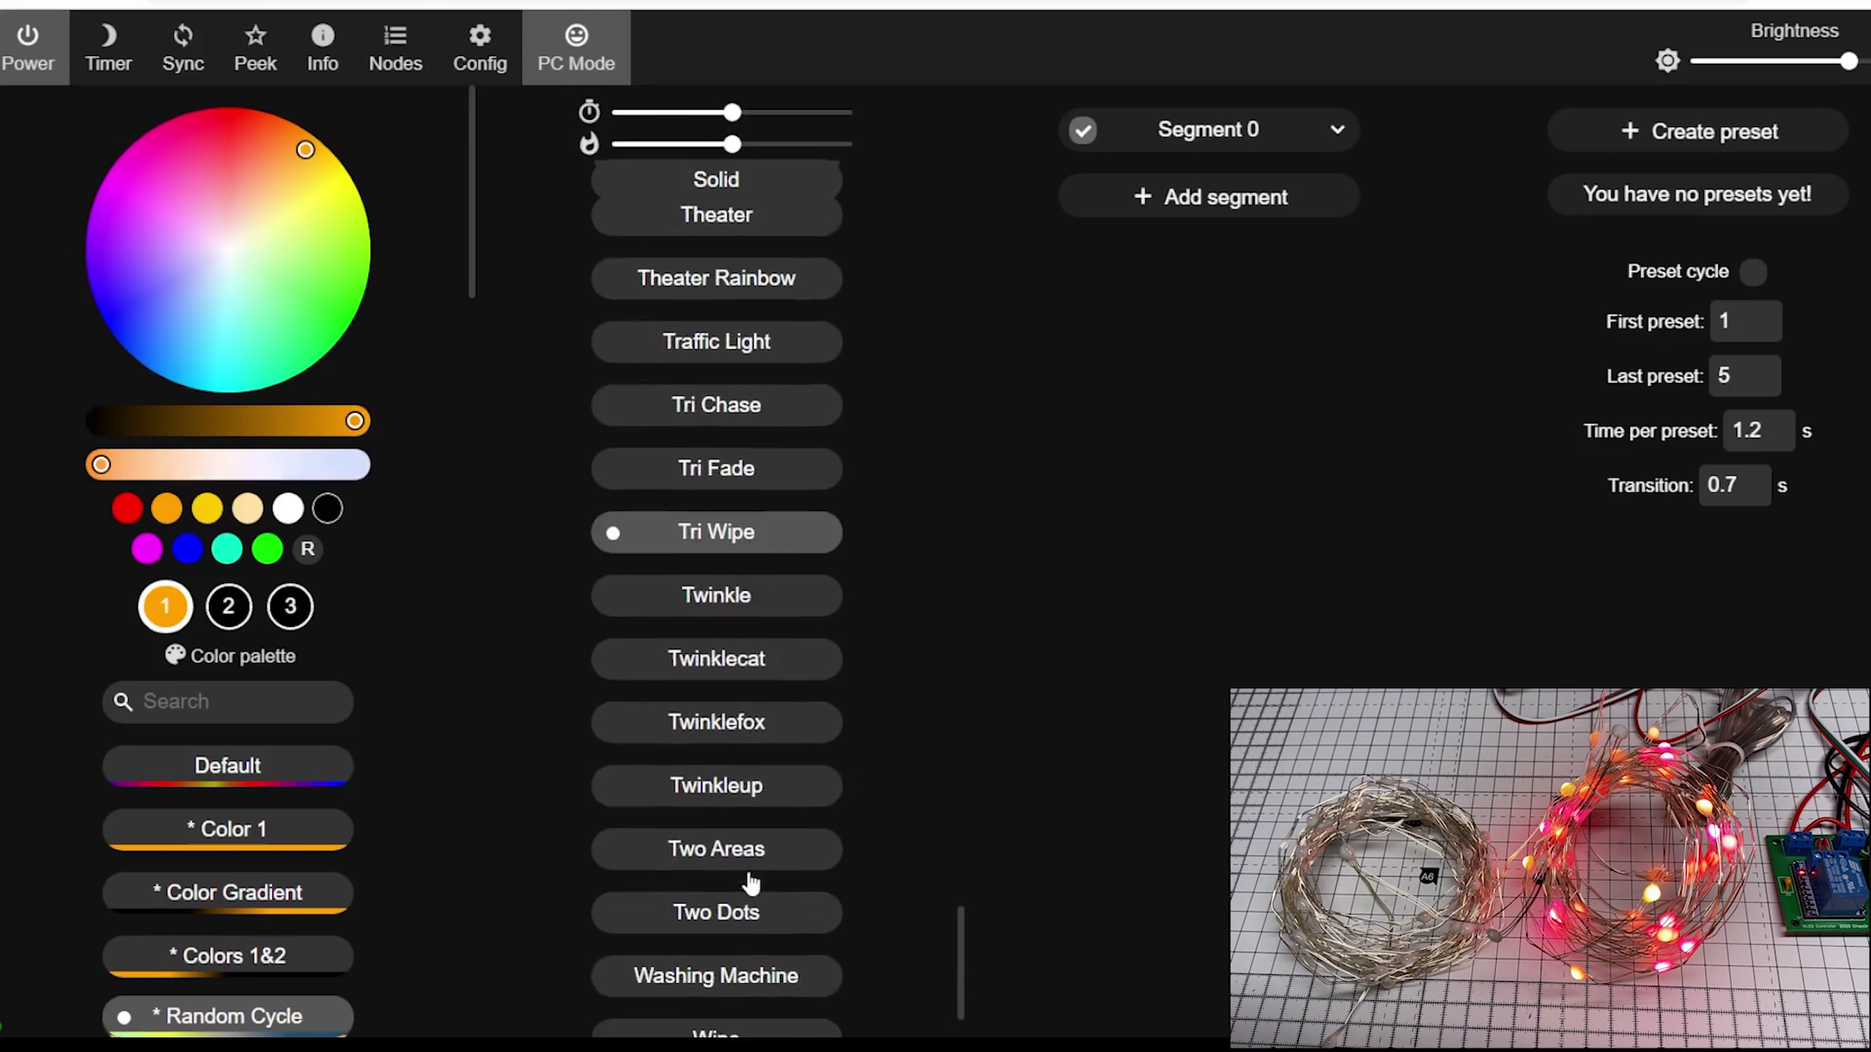
pyautogui.click(755, 841)
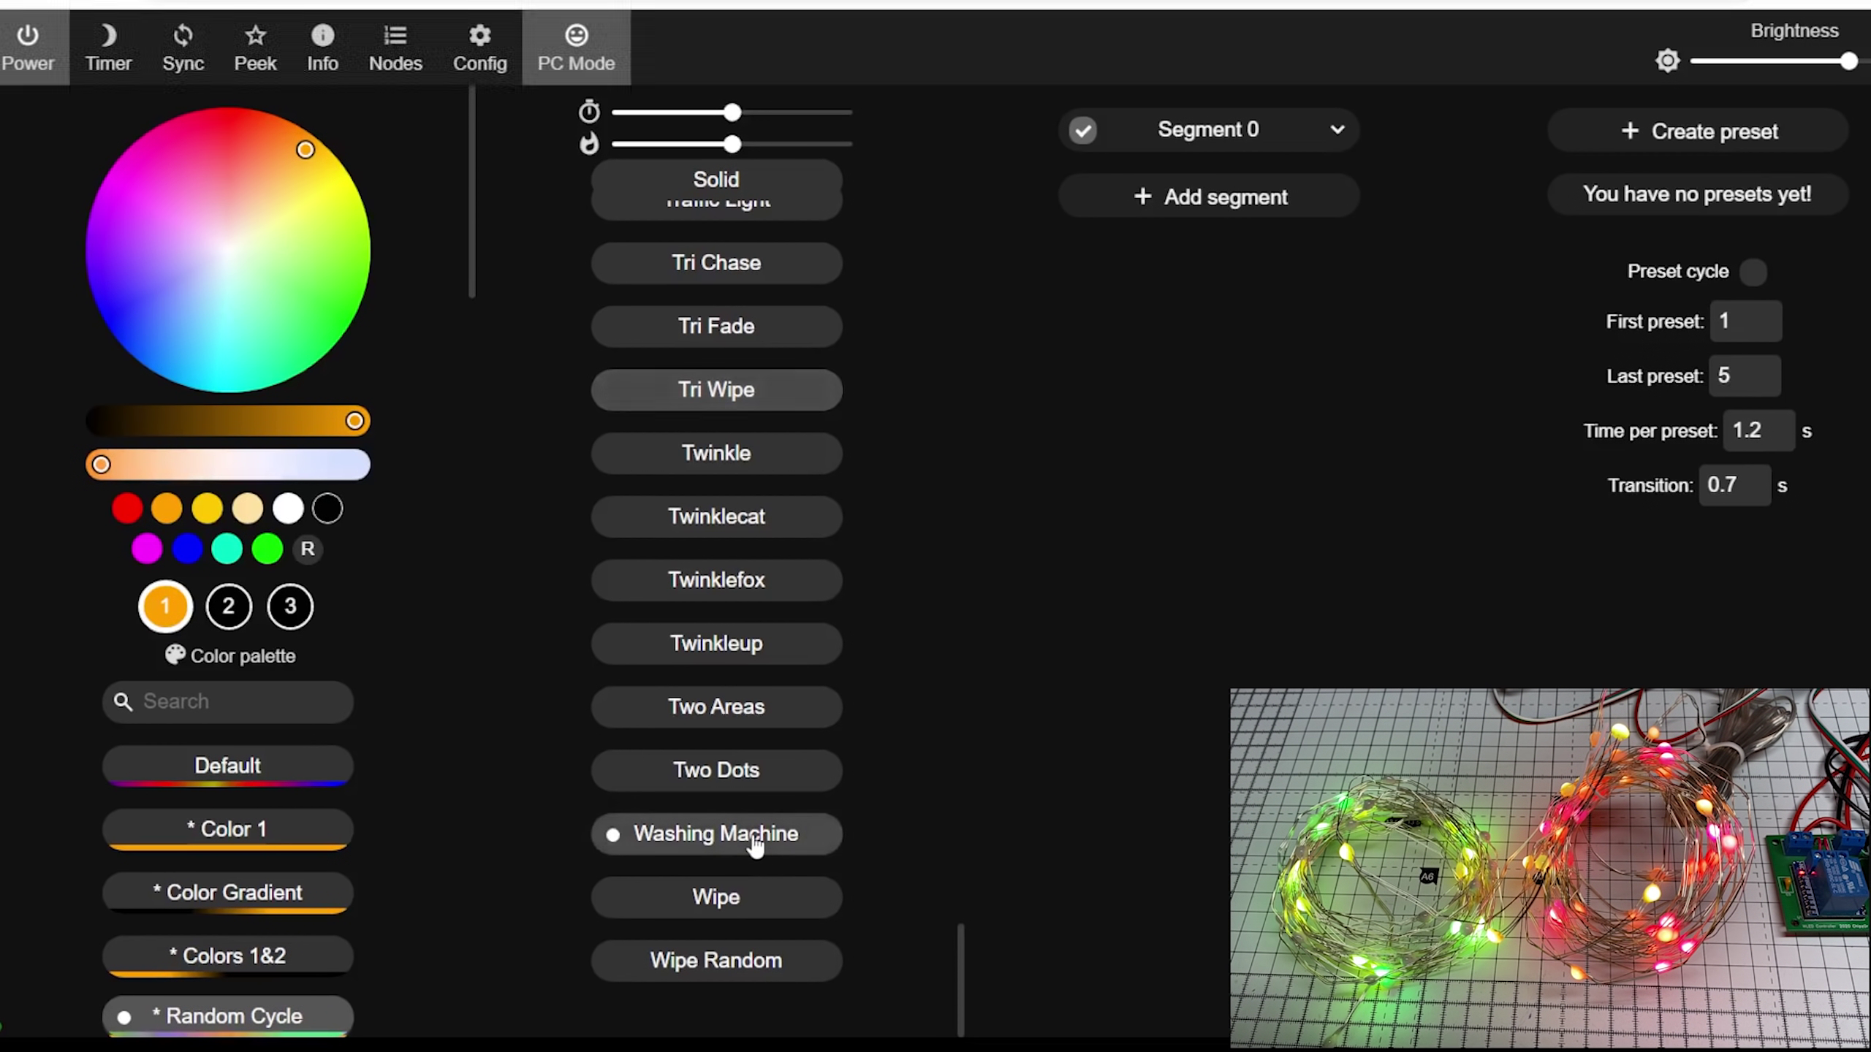
pyautogui.click(759, 894)
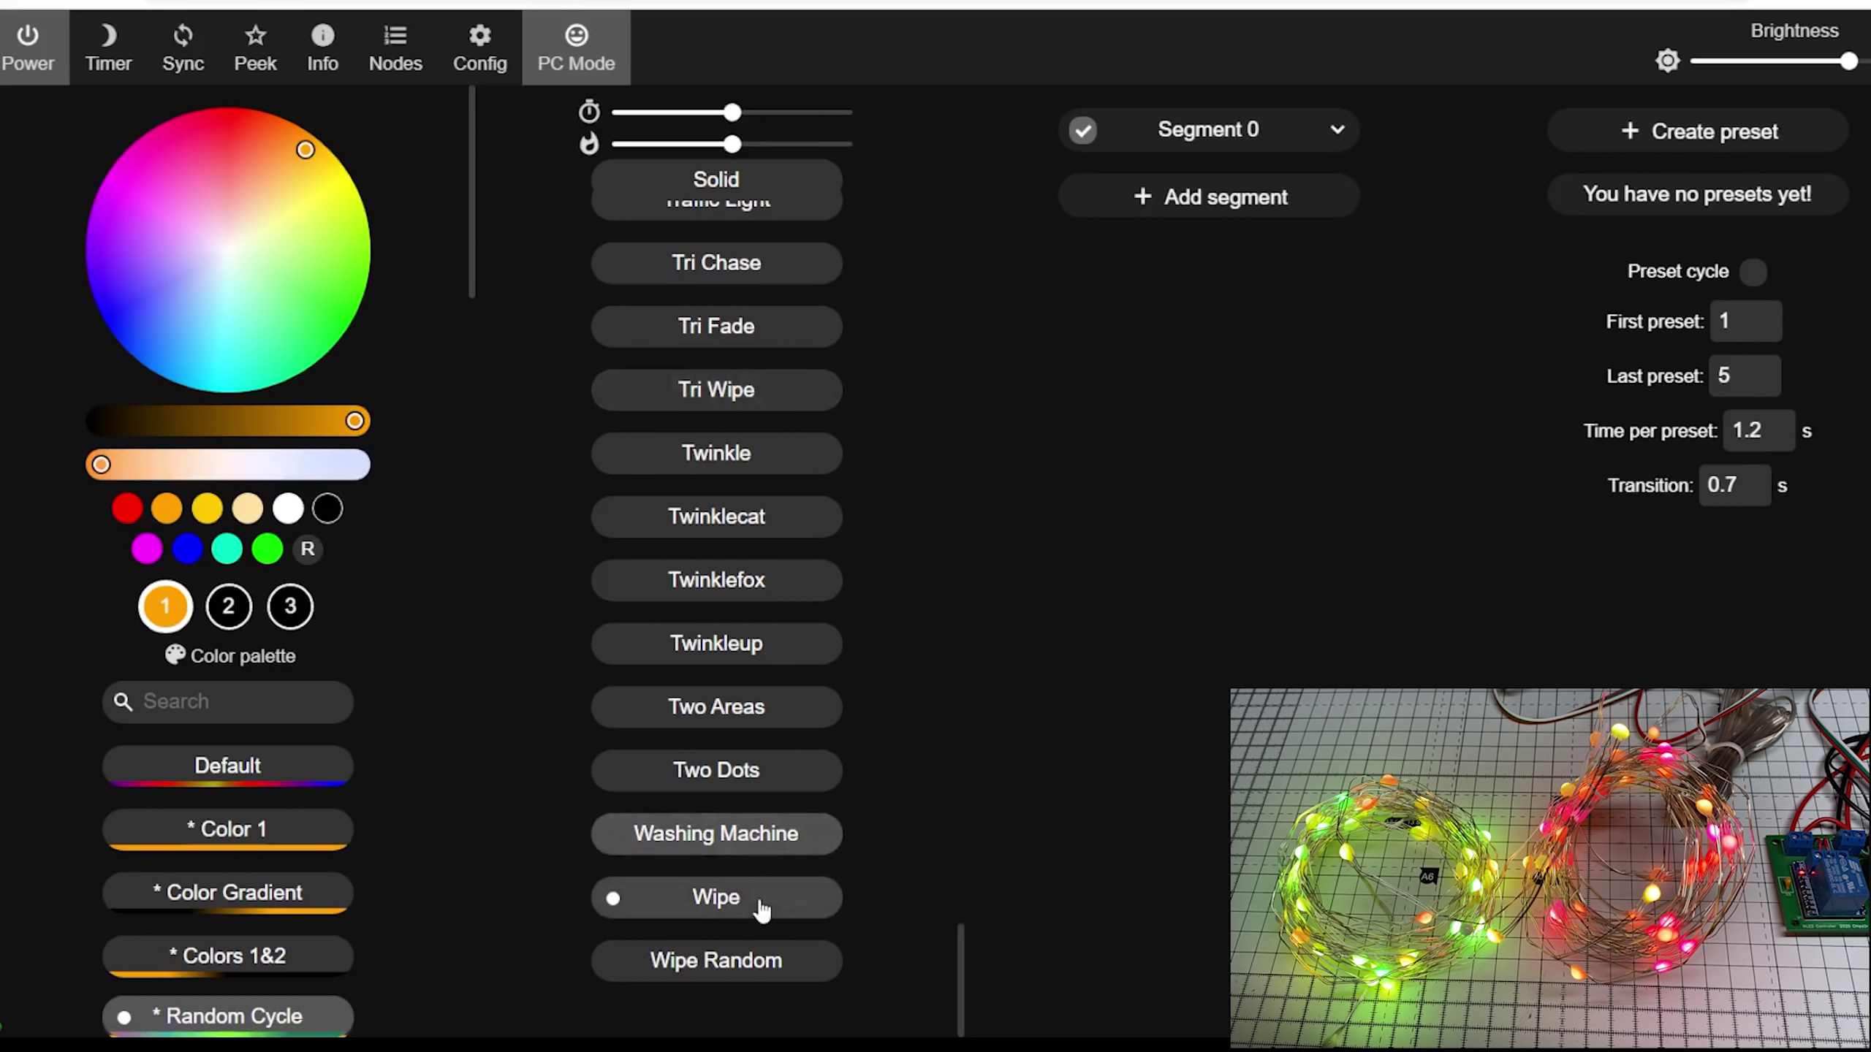
pyautogui.click(758, 964)
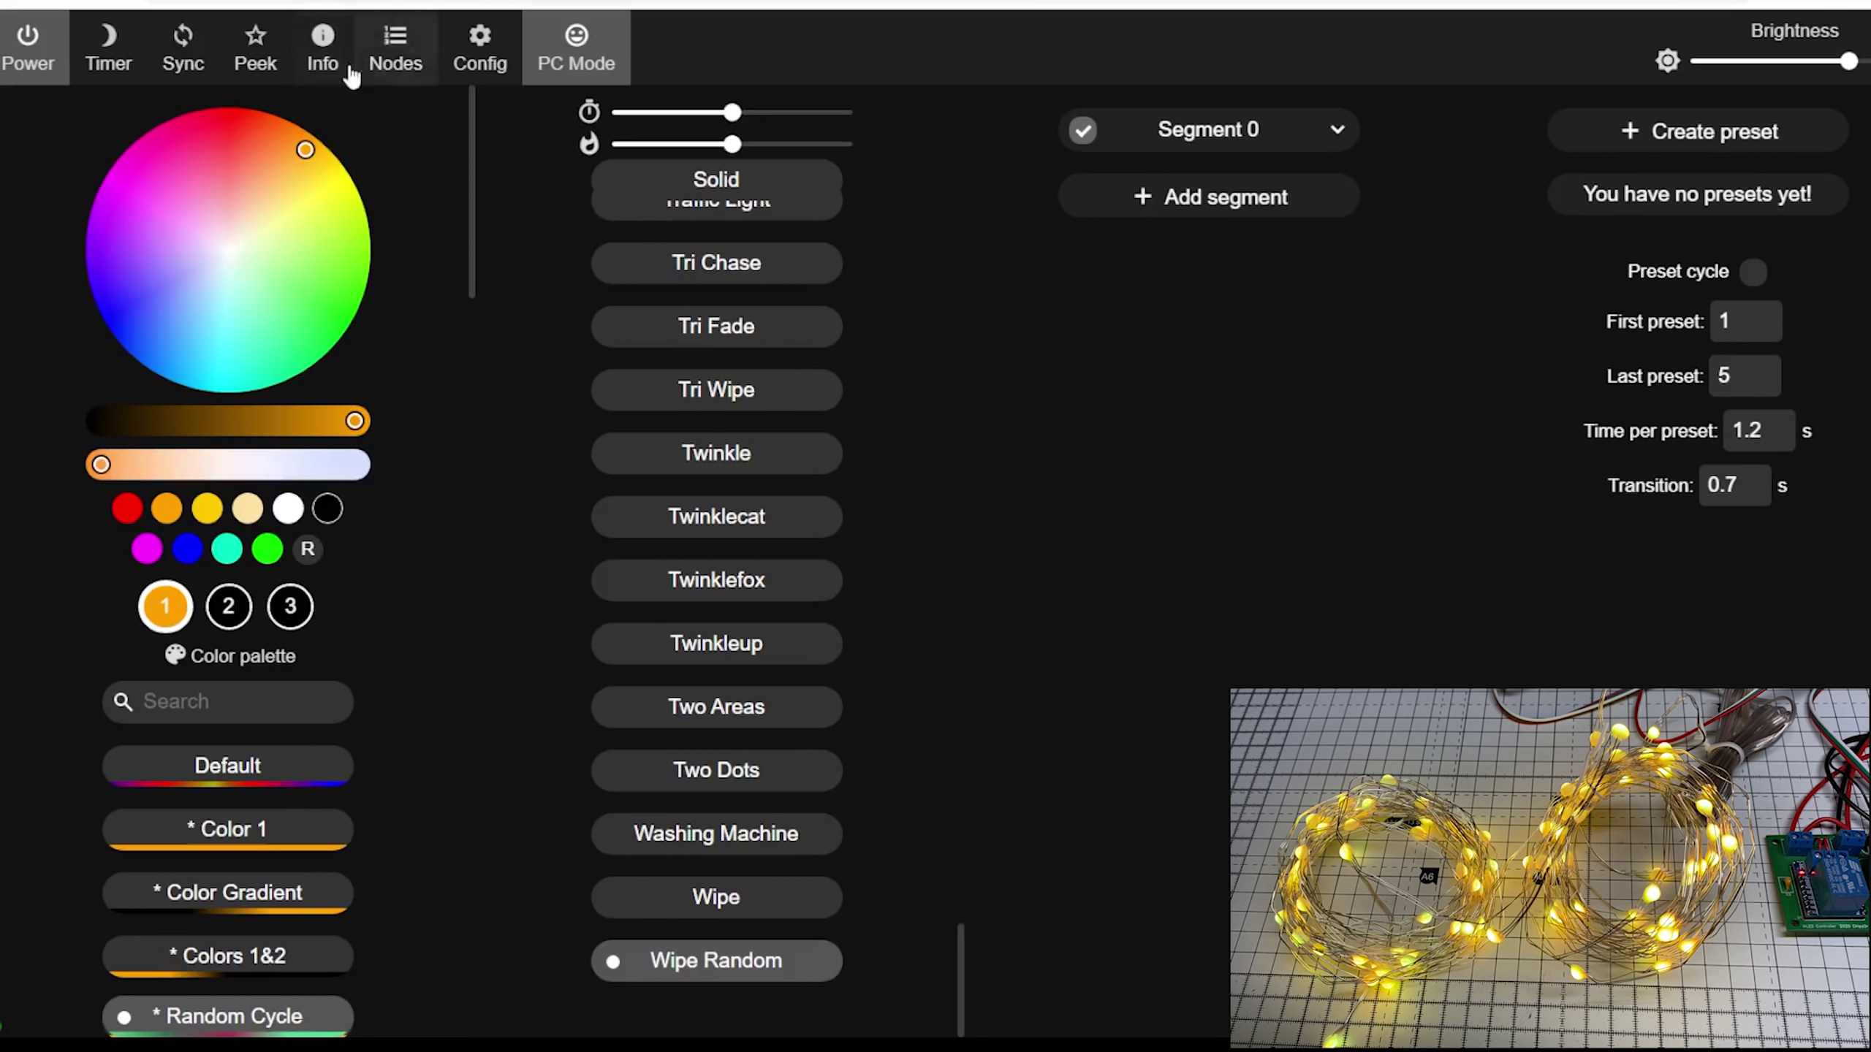
# - Turn on the live Peek preview and try the Washing Machine and Twinkle effects
pyautogui.click(259, 58)
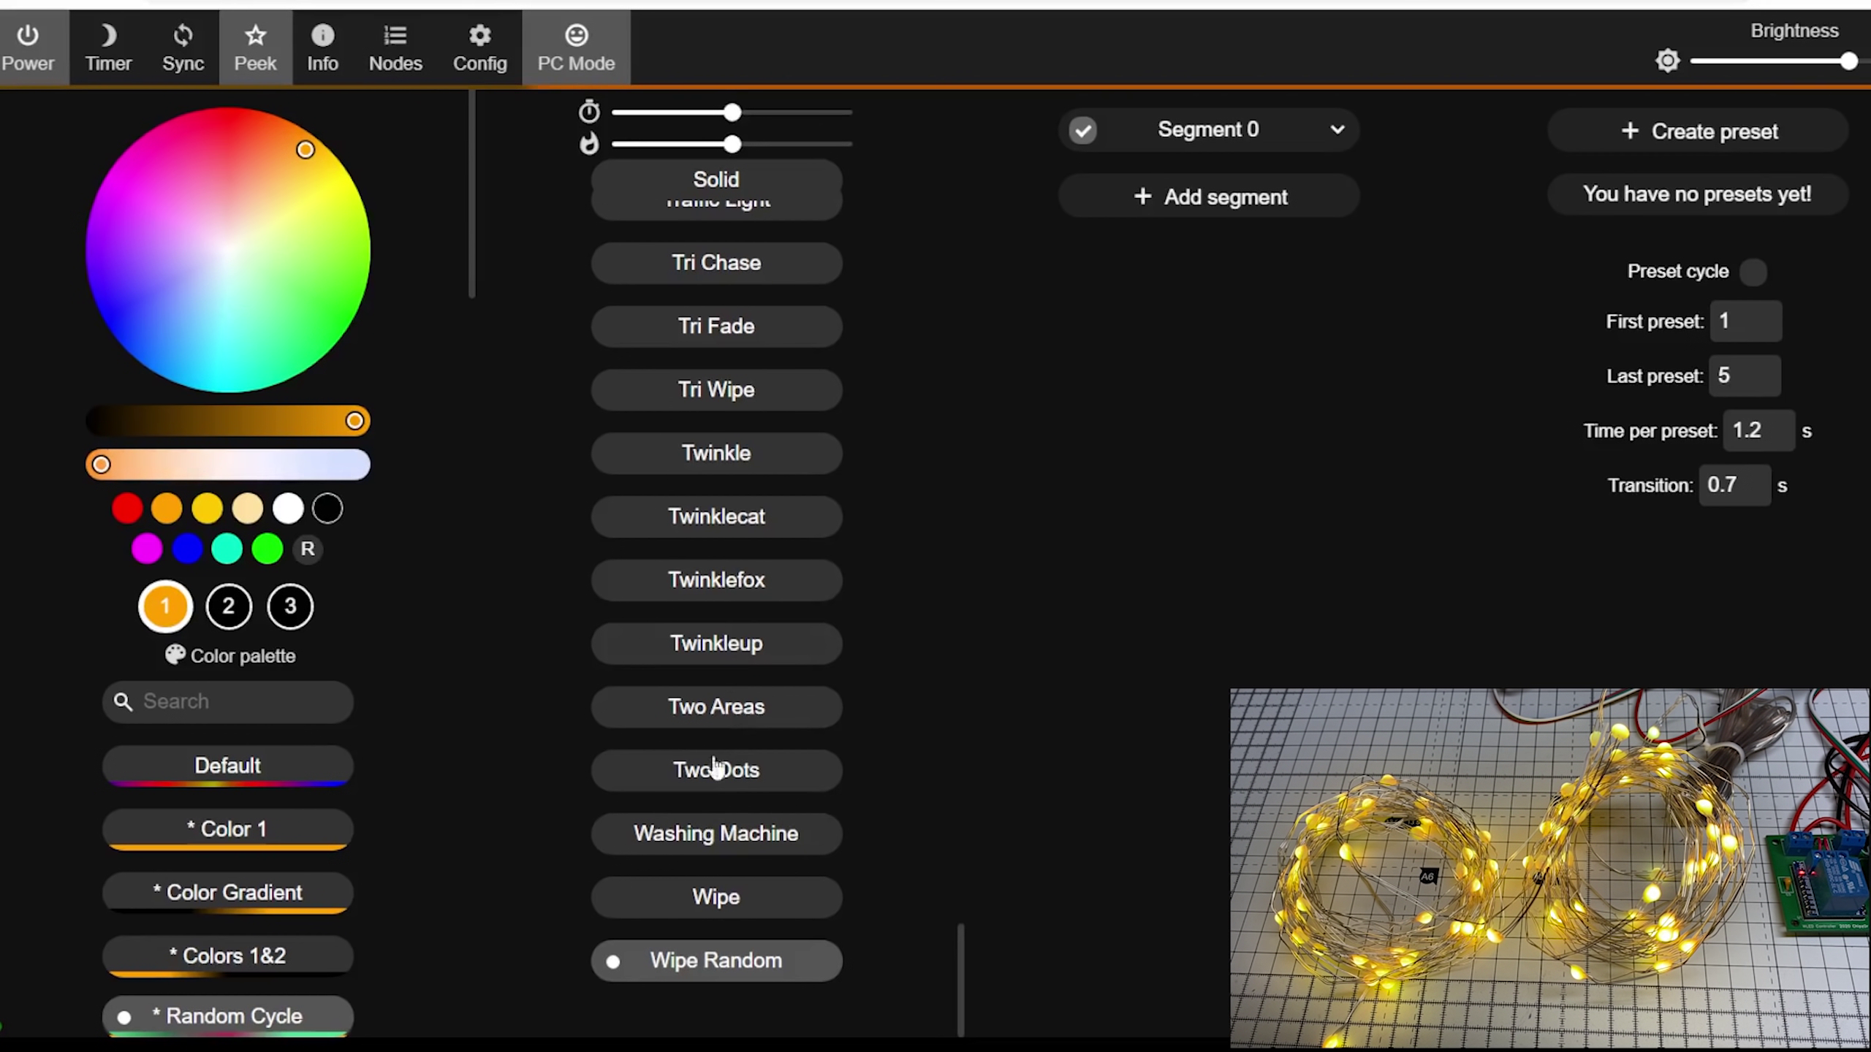
pyautogui.click(744, 836)
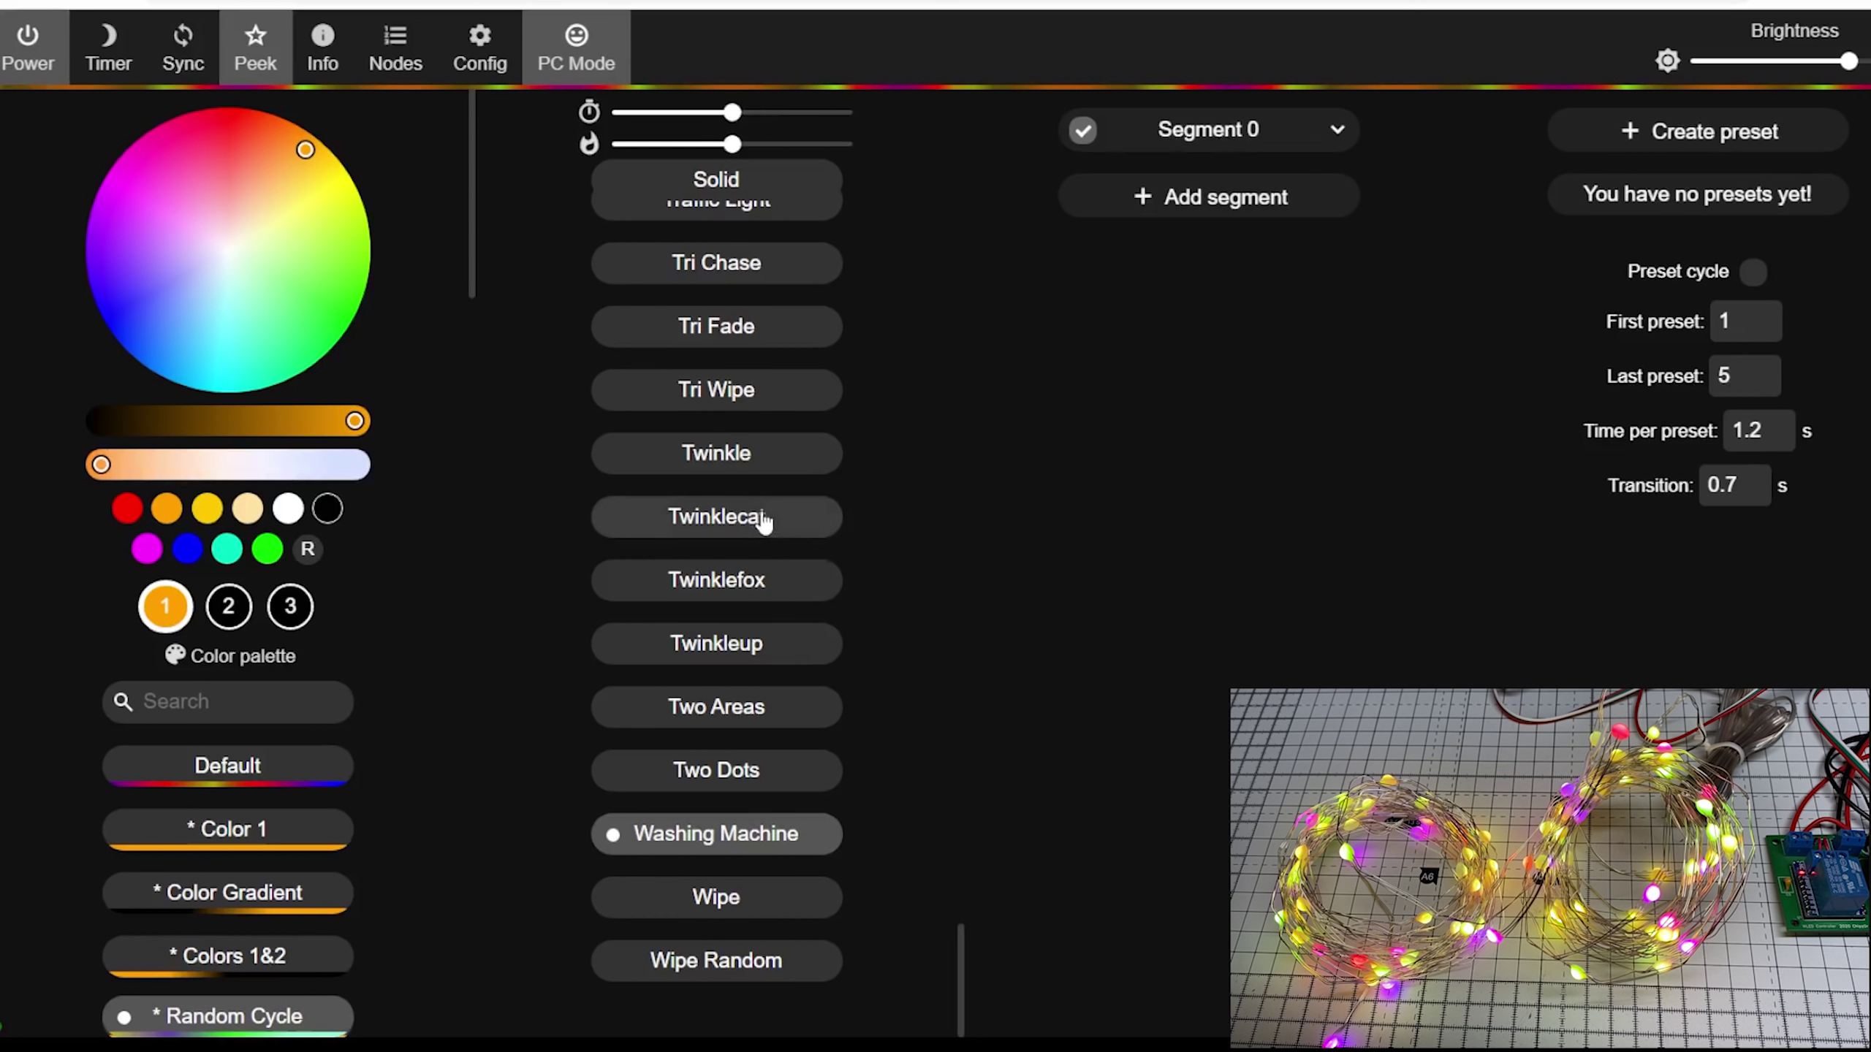
pyautogui.click(736, 455)
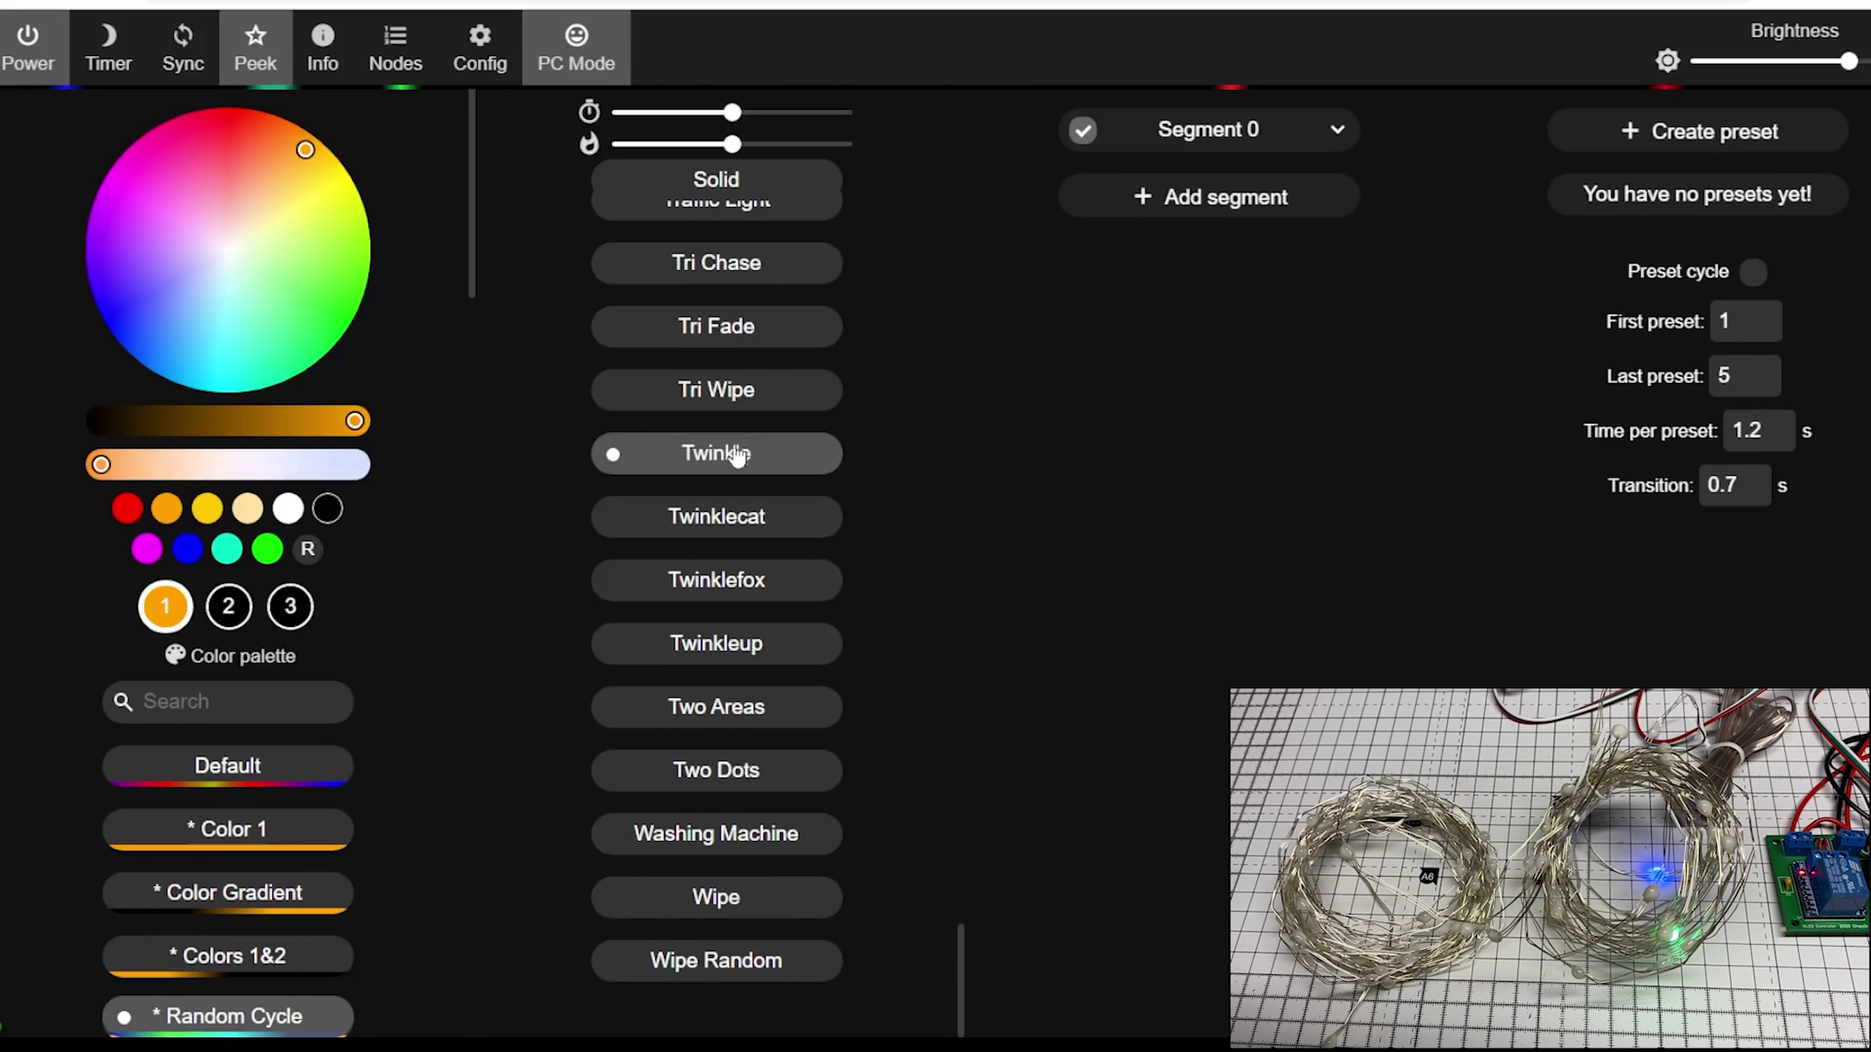
# - Try Tri Fade, then settle on the Sweep Random effect
pyautogui.click(741, 330)
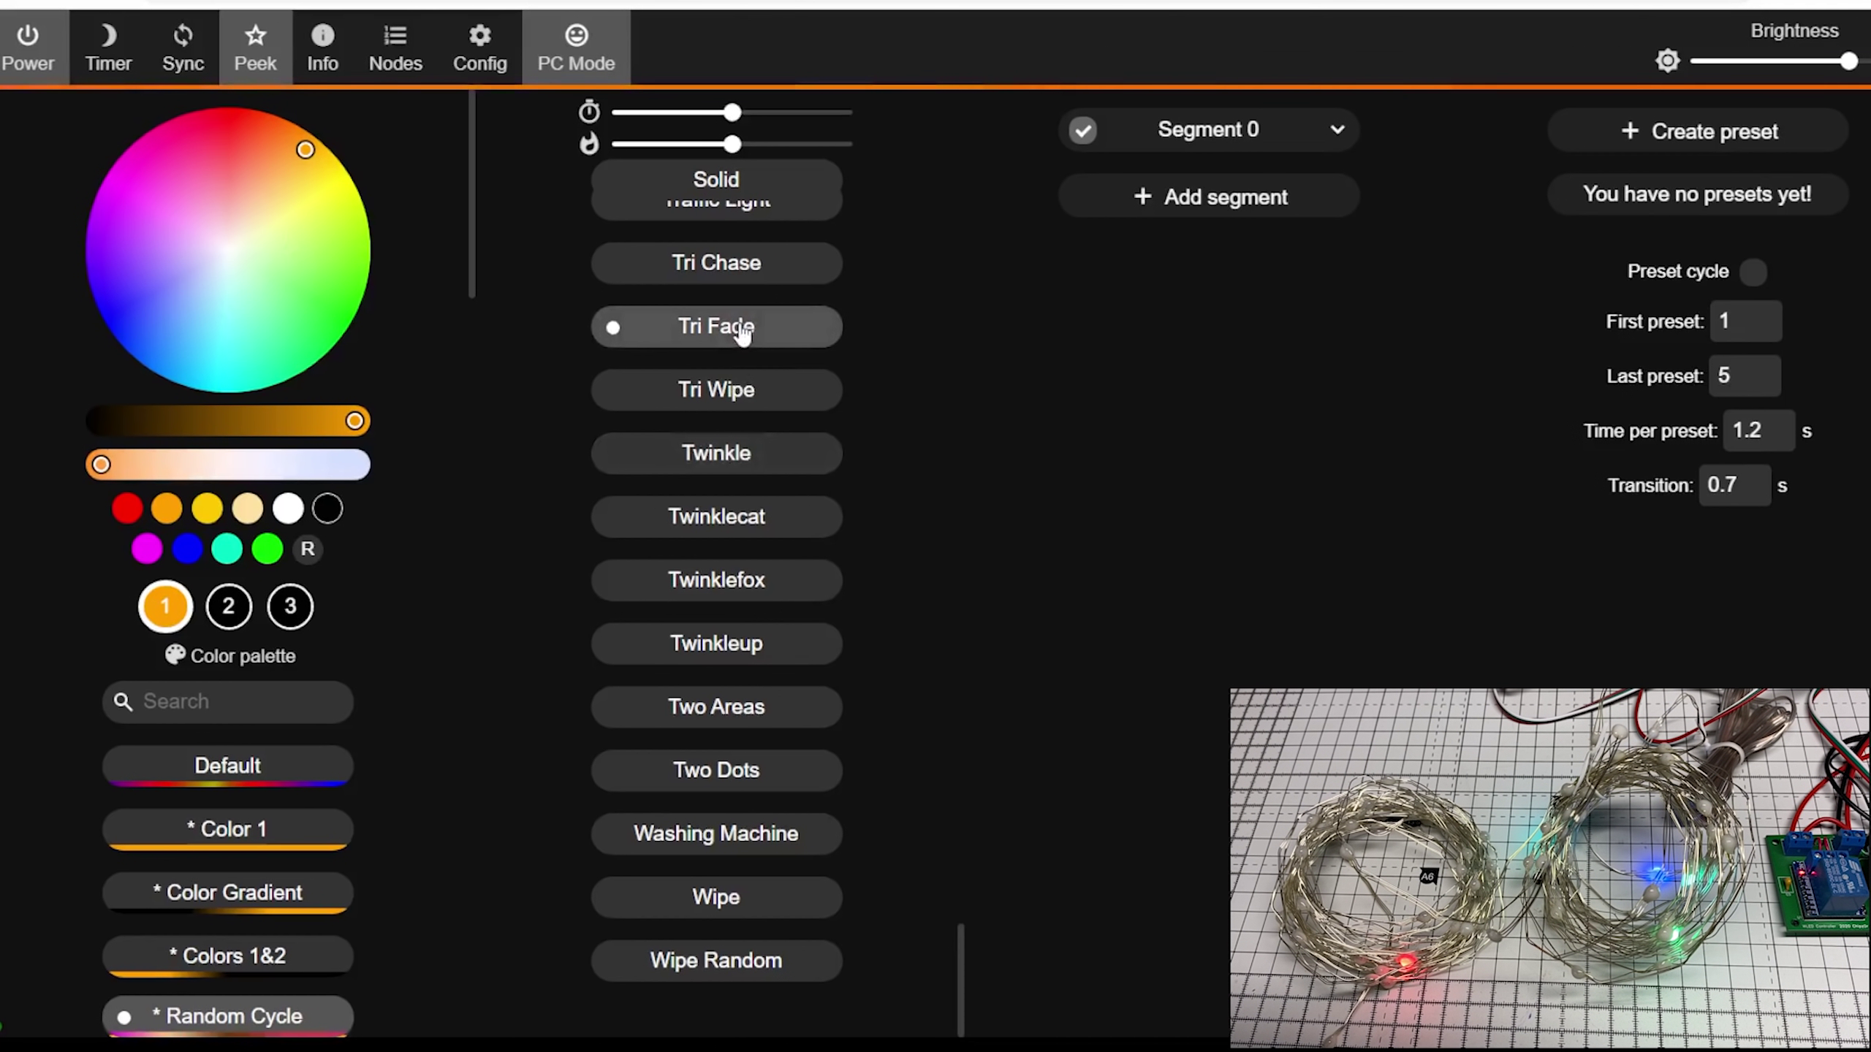
pyautogui.scroll(5, 806, 381)
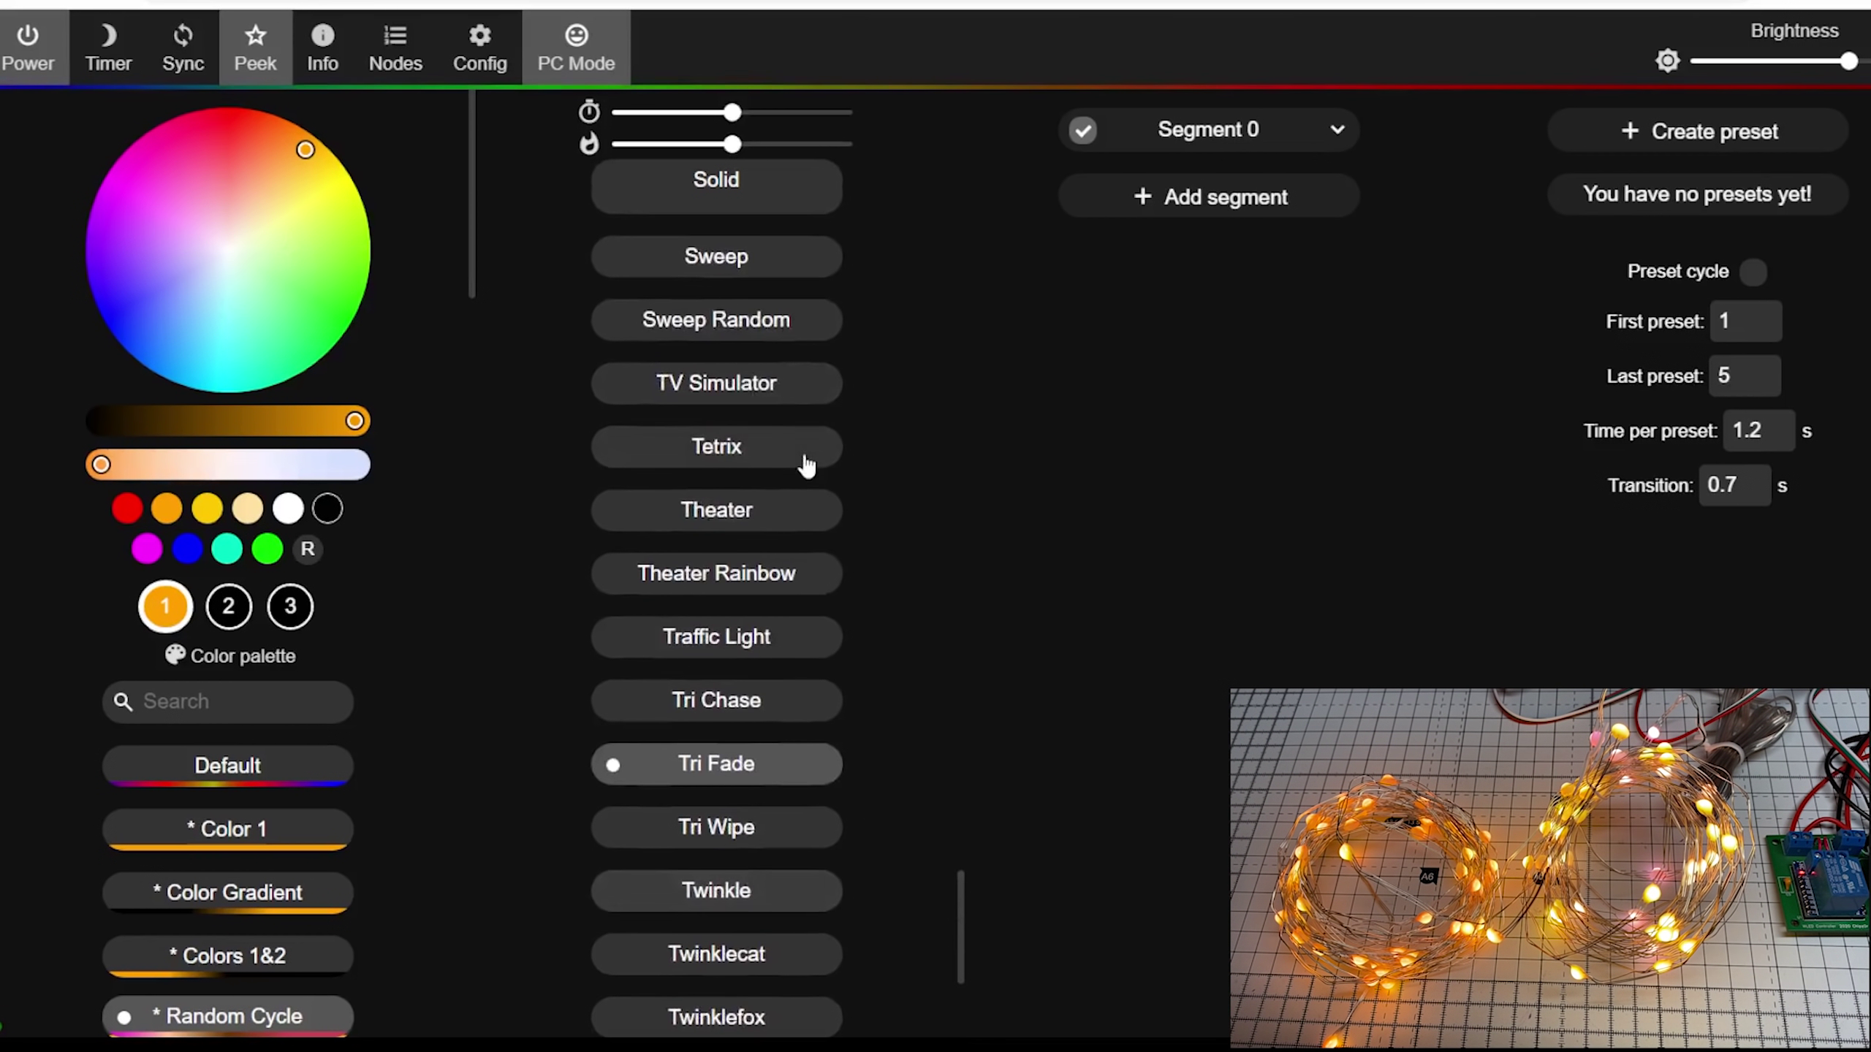
pyautogui.click(742, 333)
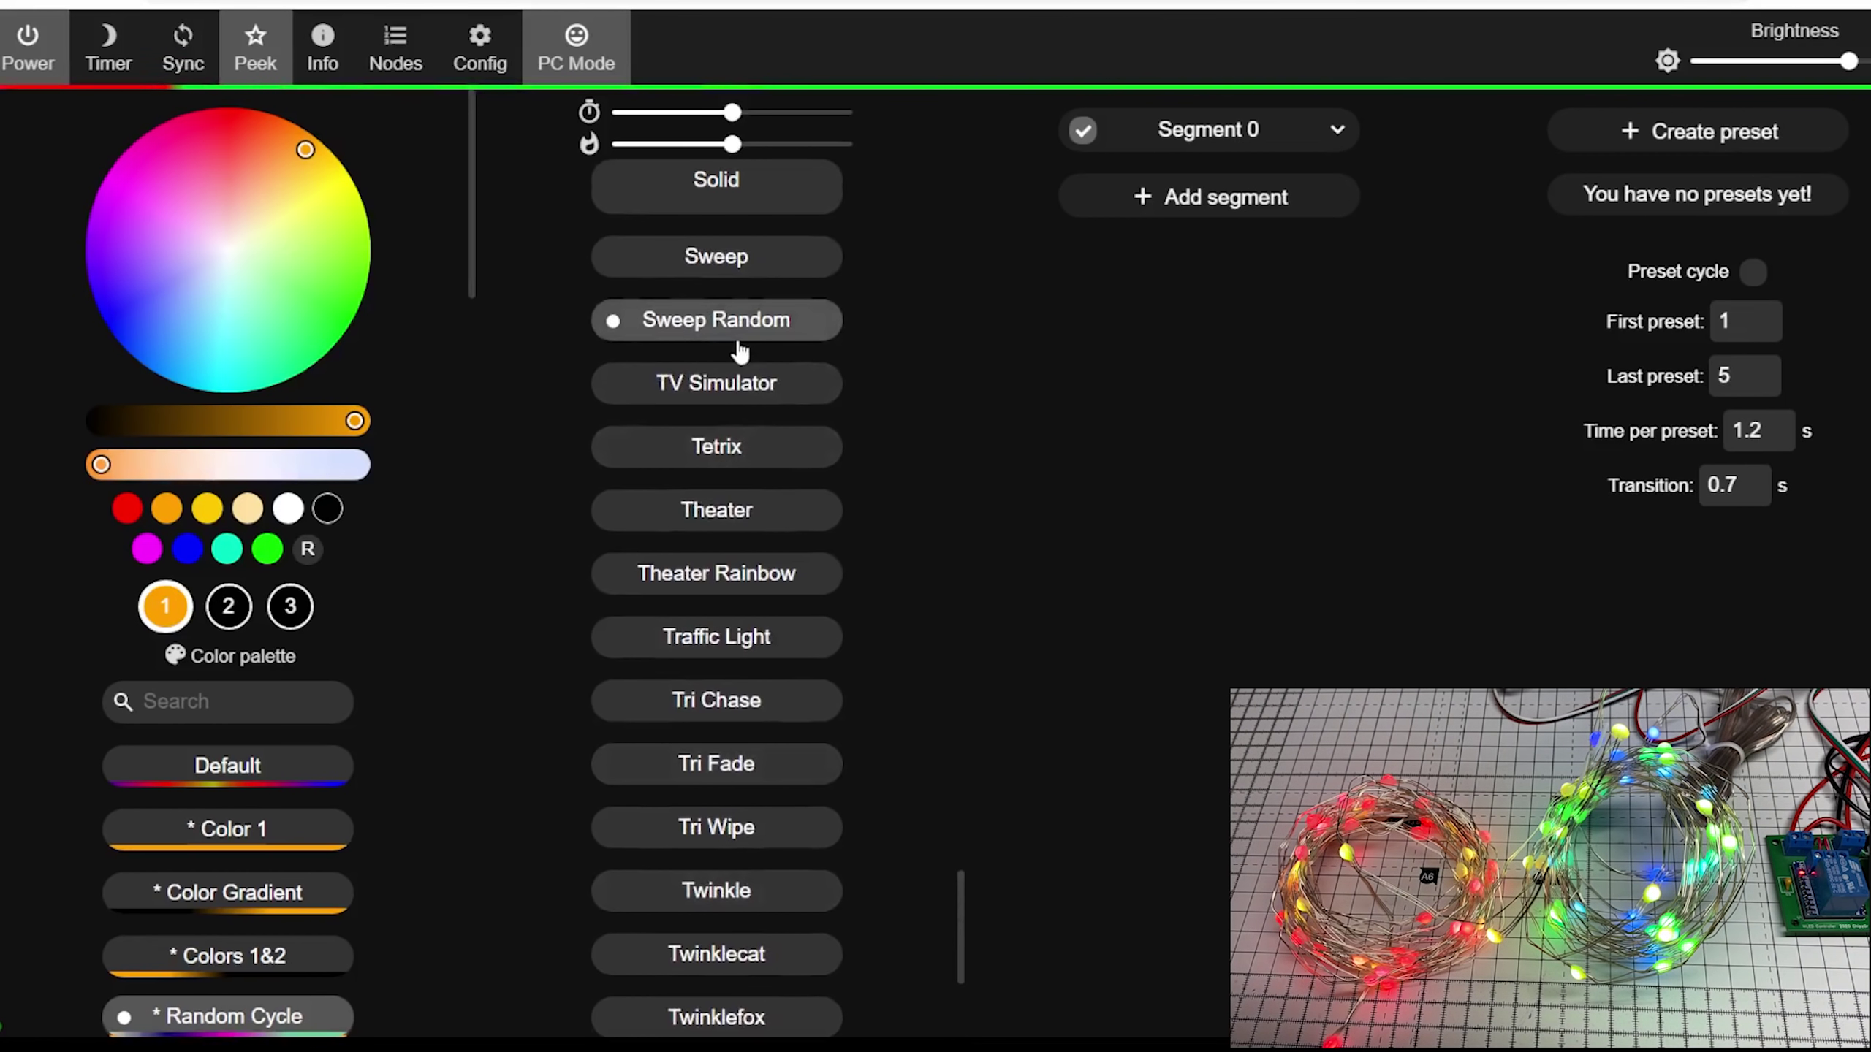